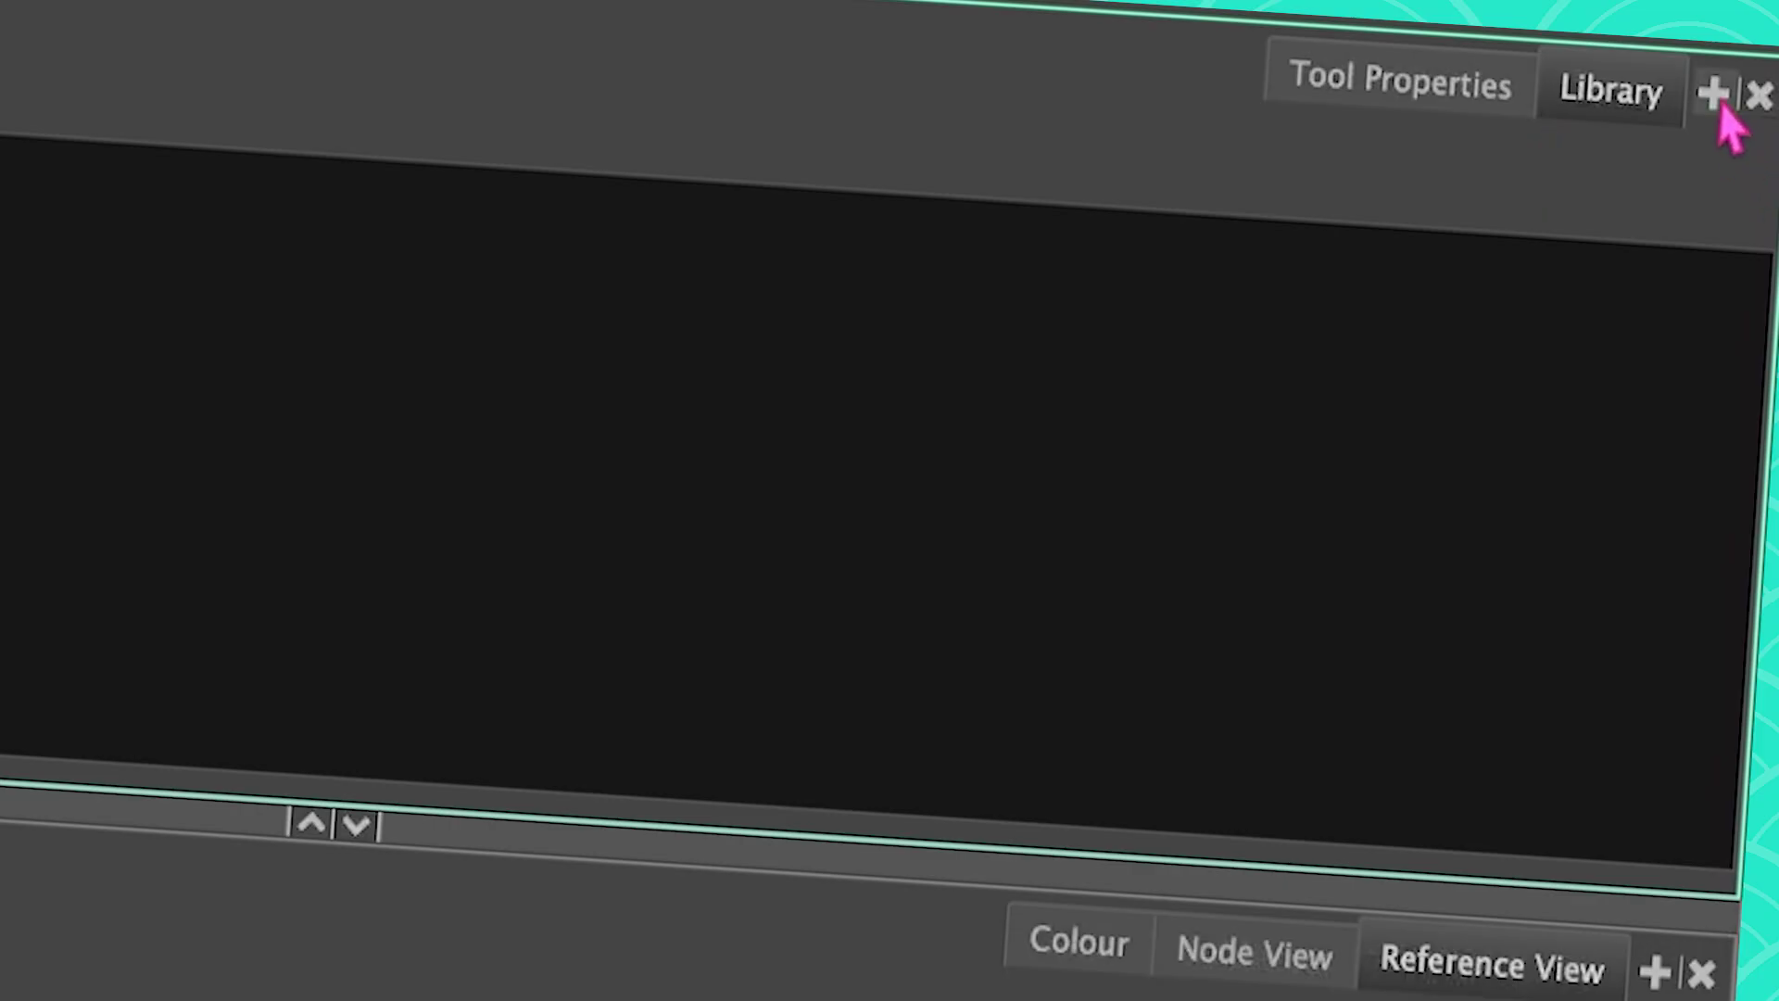
Step: Add the Breakdown Assistant panel beside the Library and open its toolbar's Slider Size options
click(1758, 13)
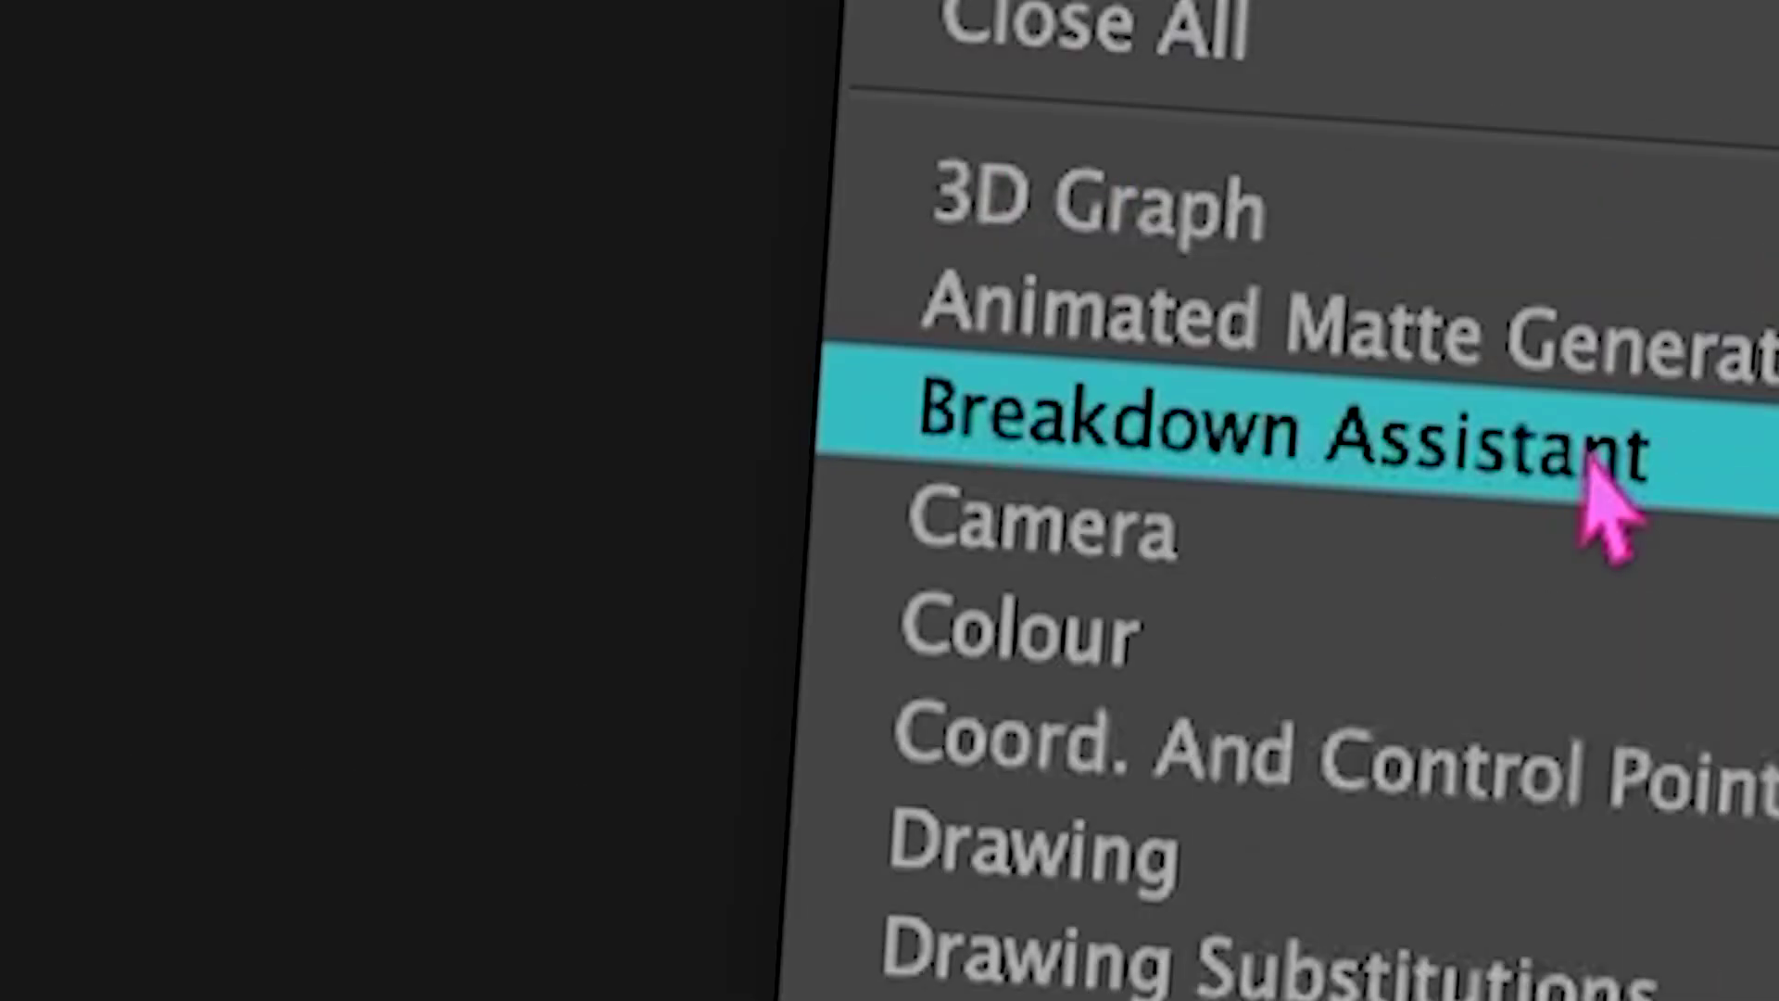
click(1586, 461)
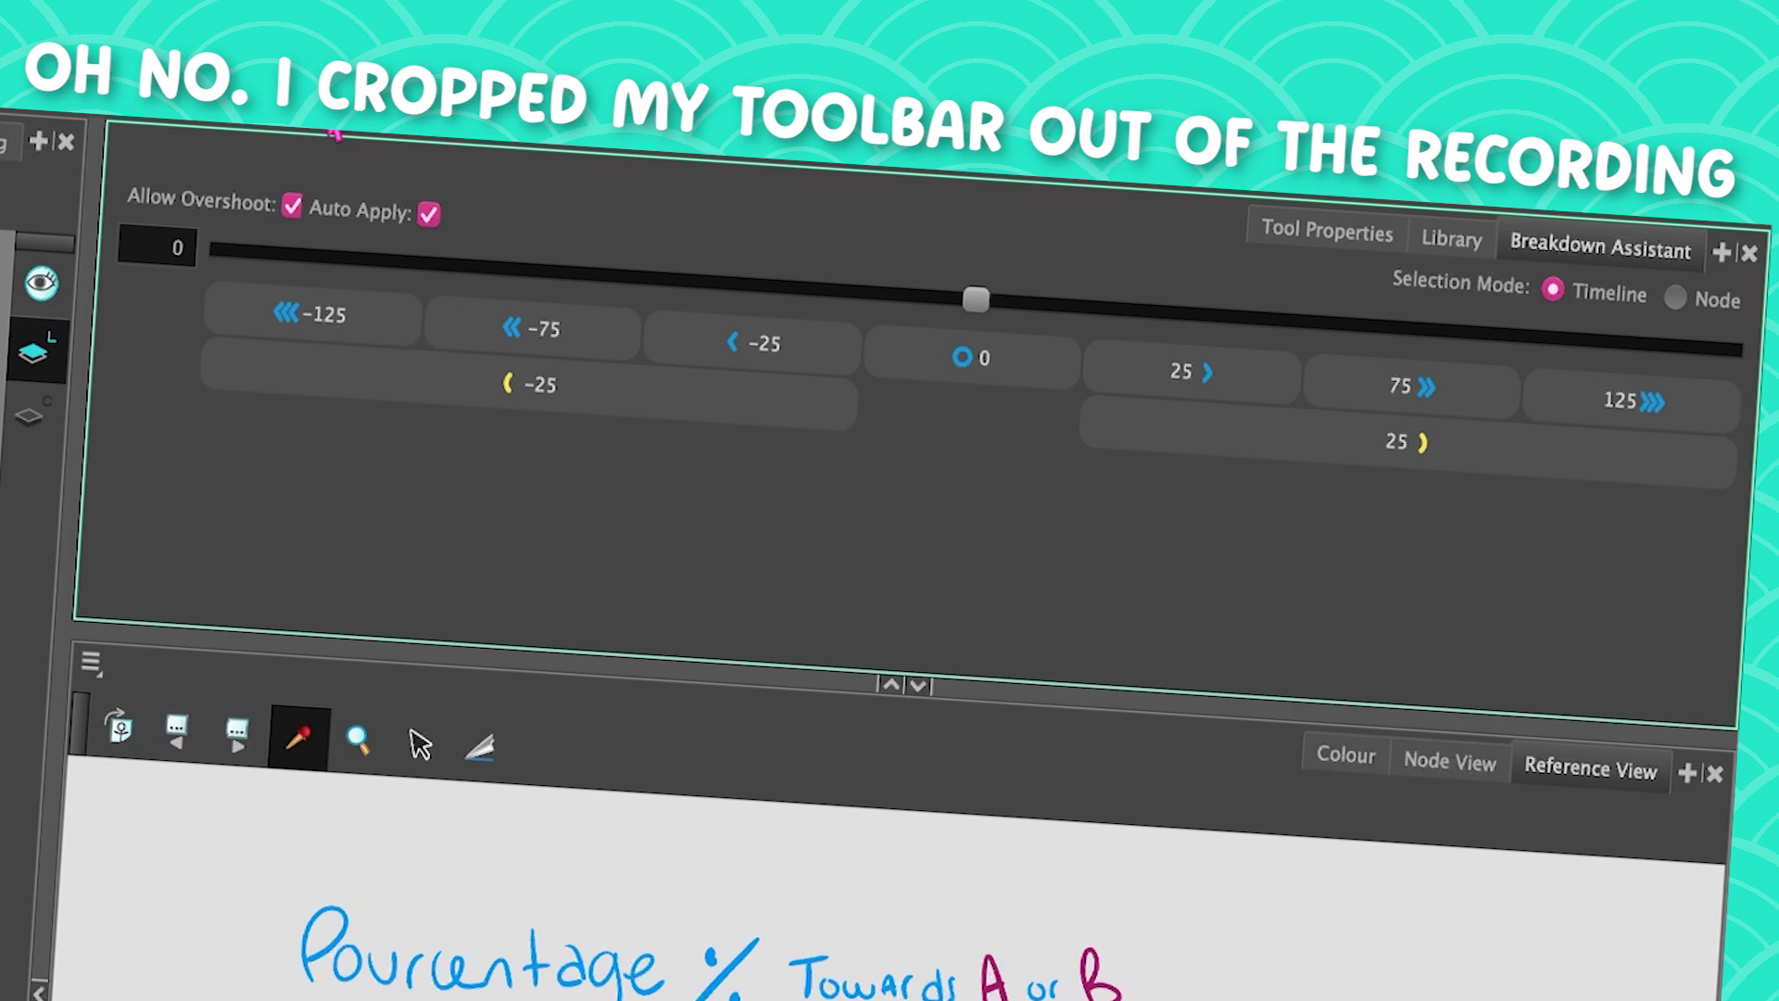
right_click(336, 134)
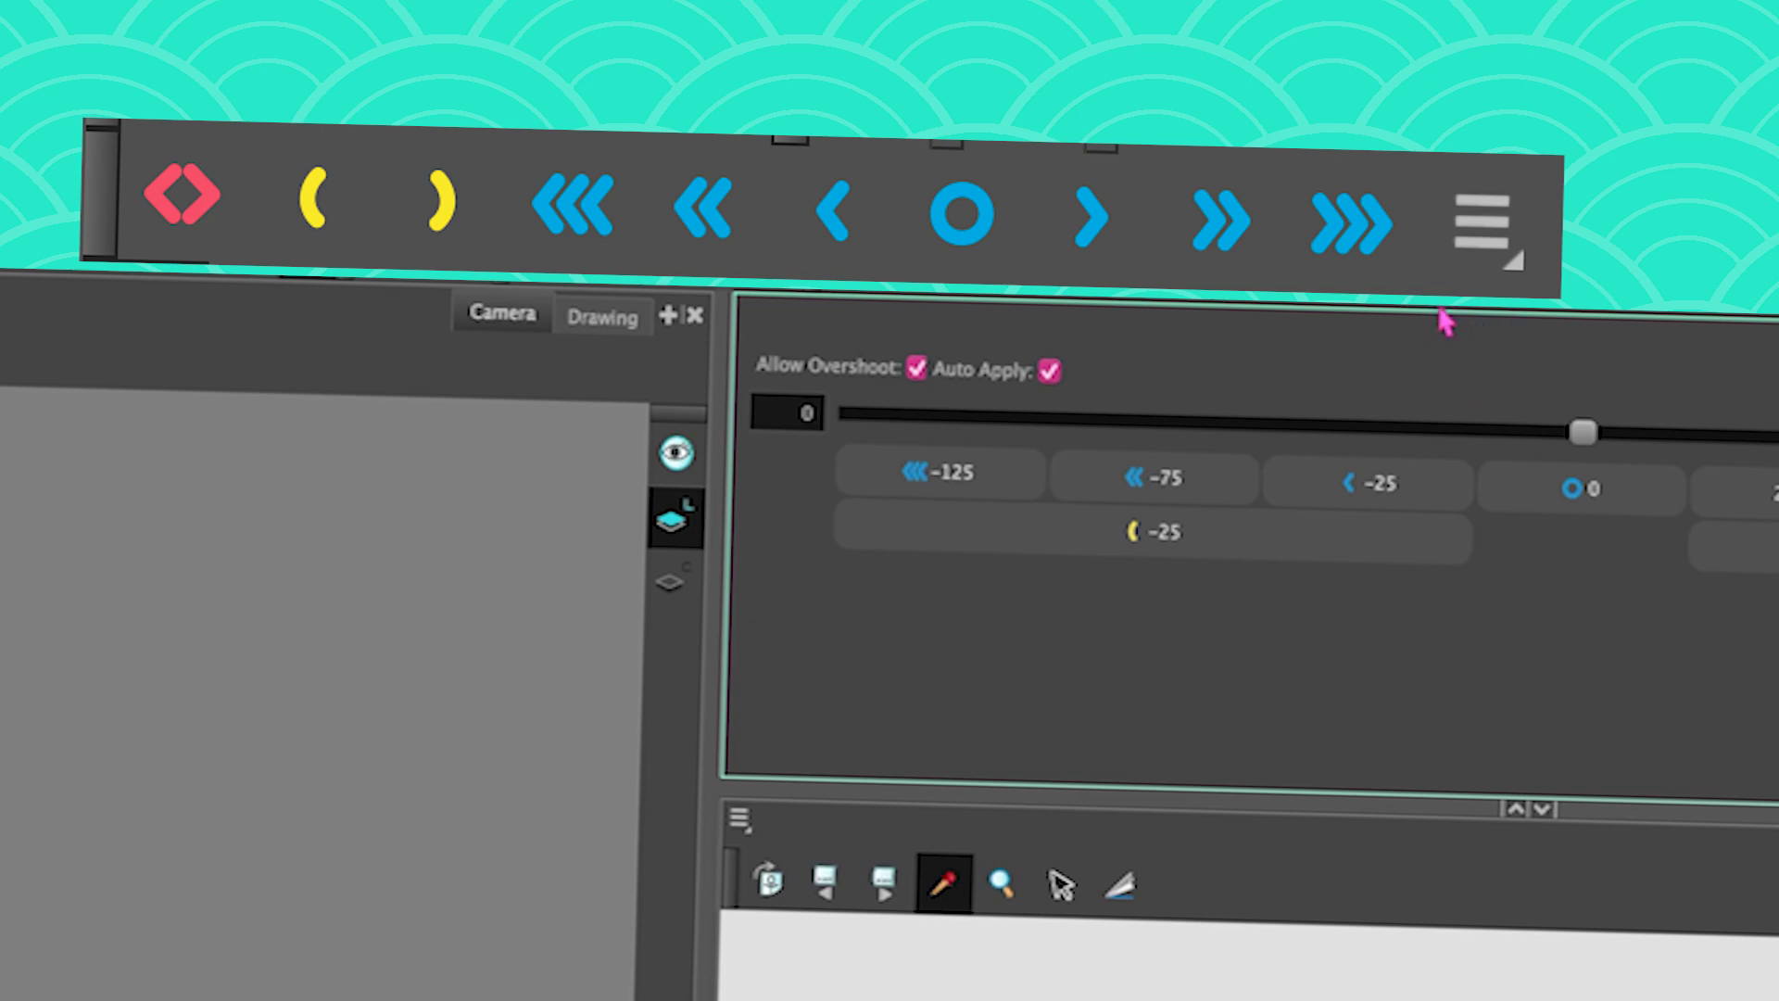
click(1446, 318)
mouse_move(1498, 339)
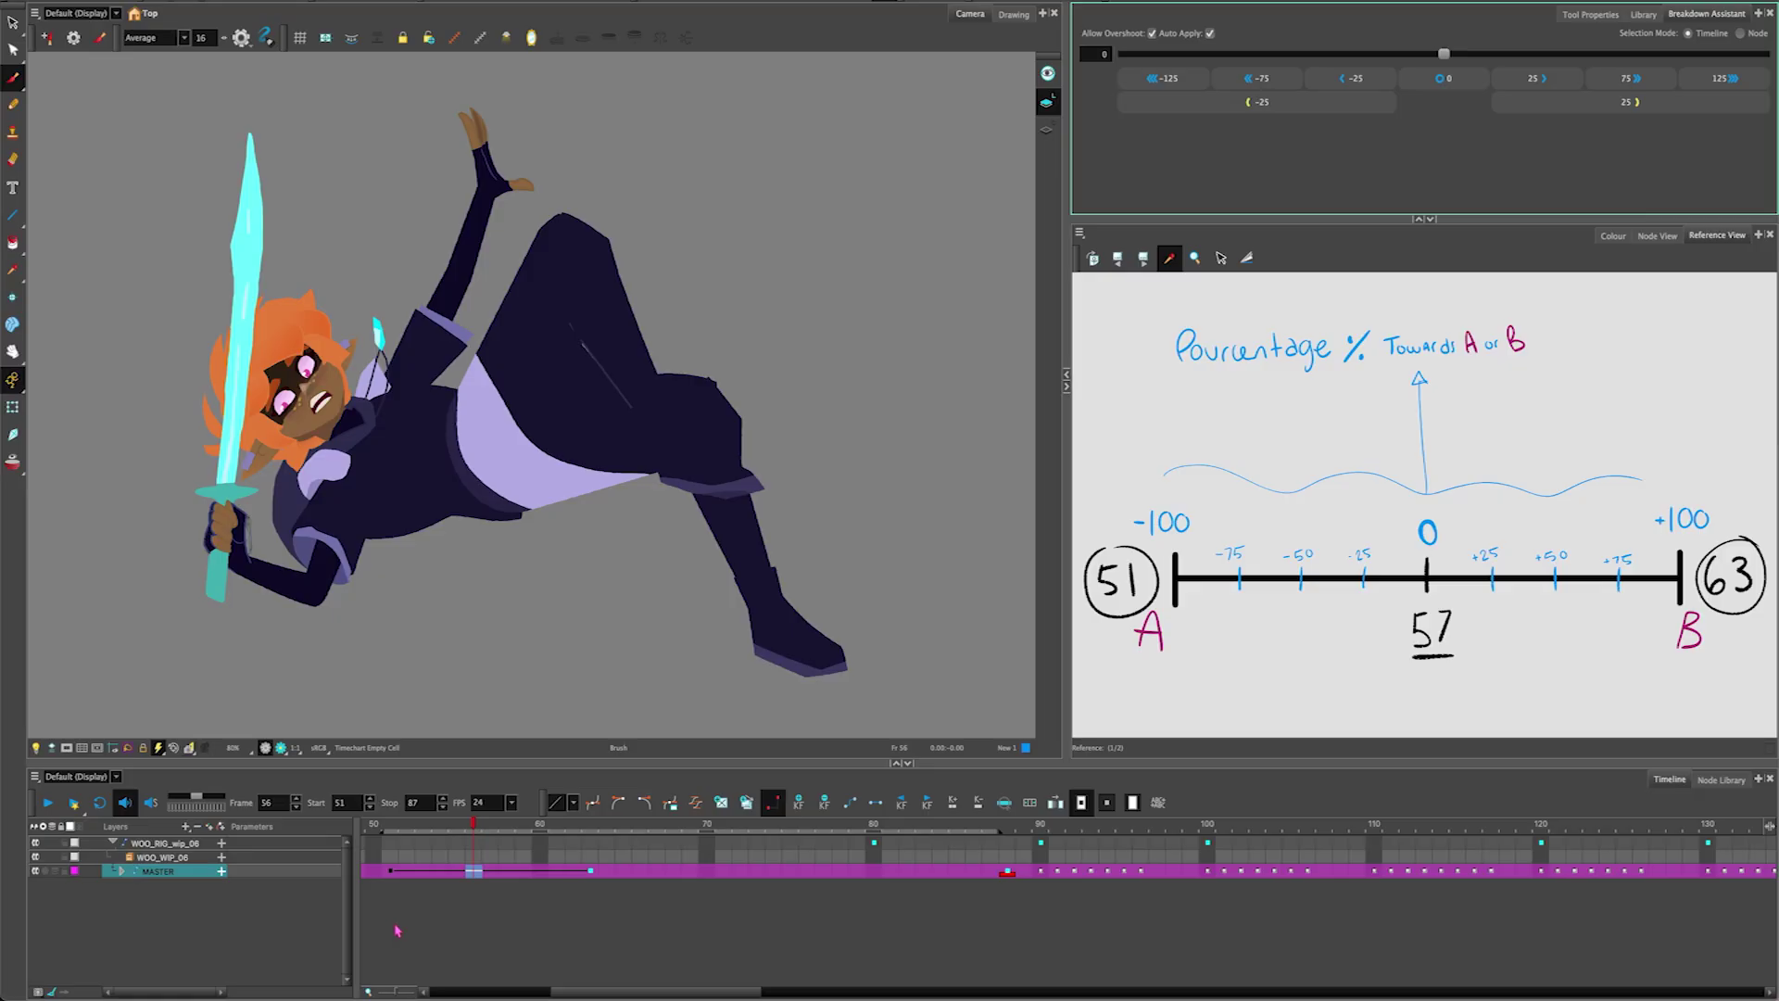
click(395, 876)
key(')
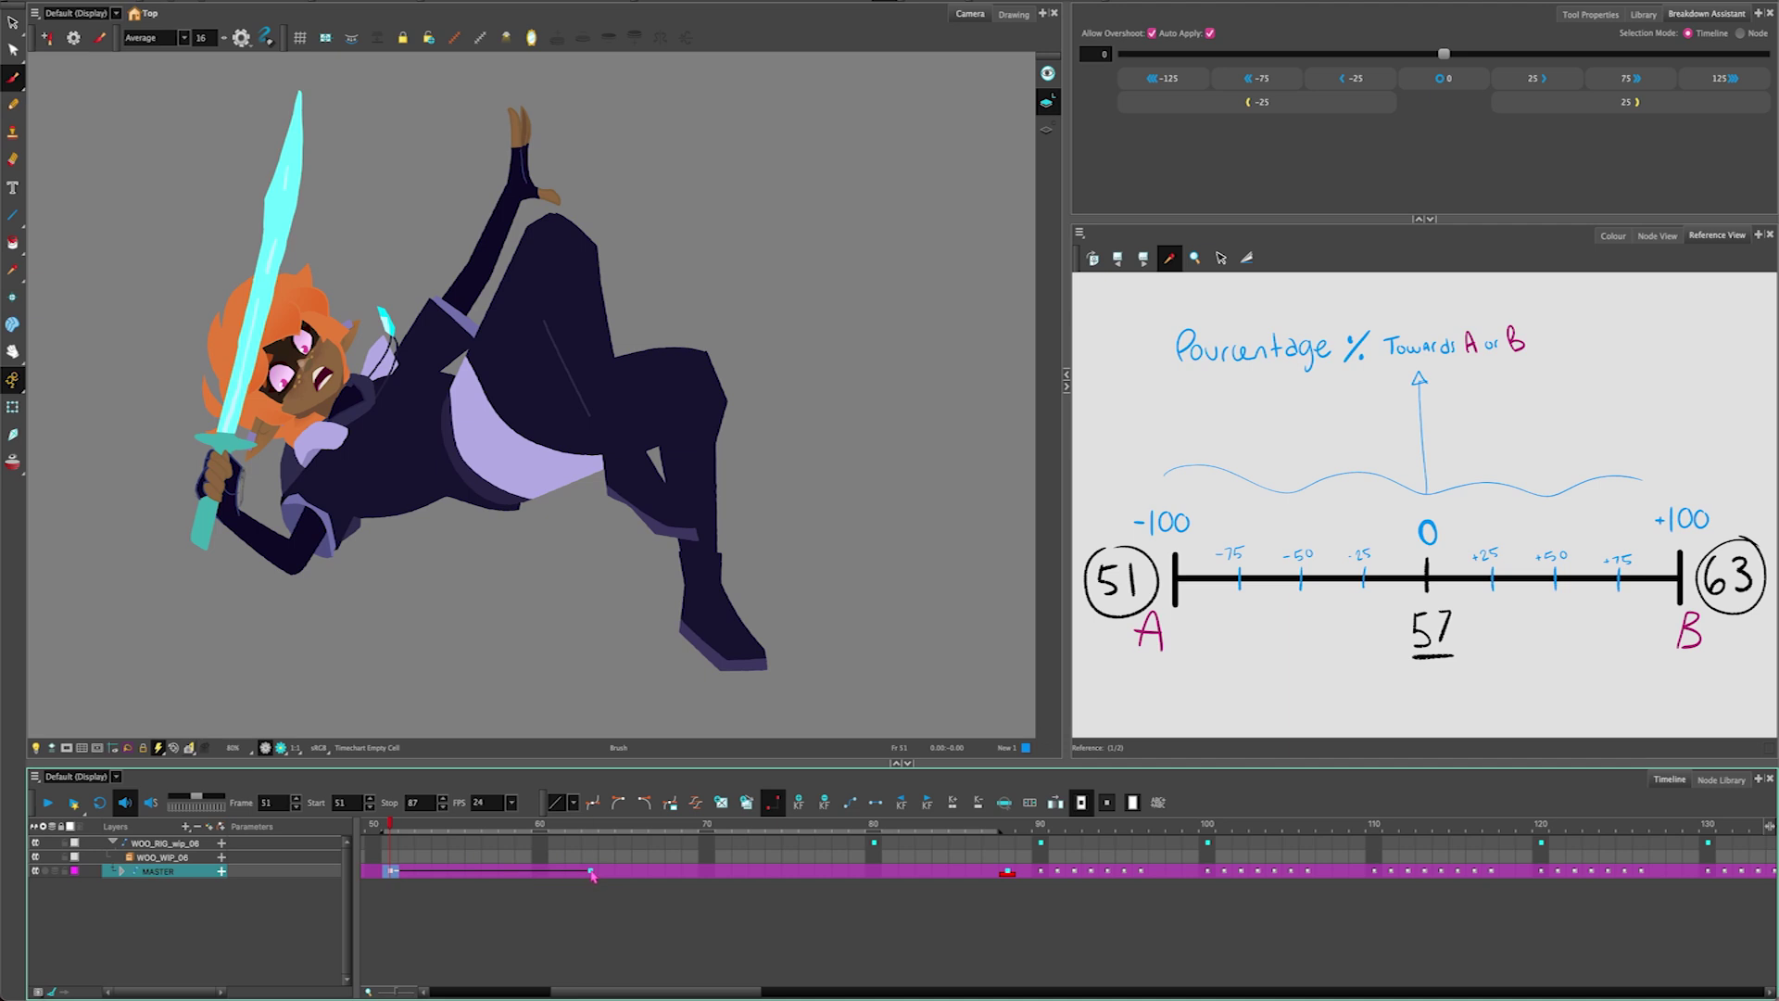
key(;)
key(')
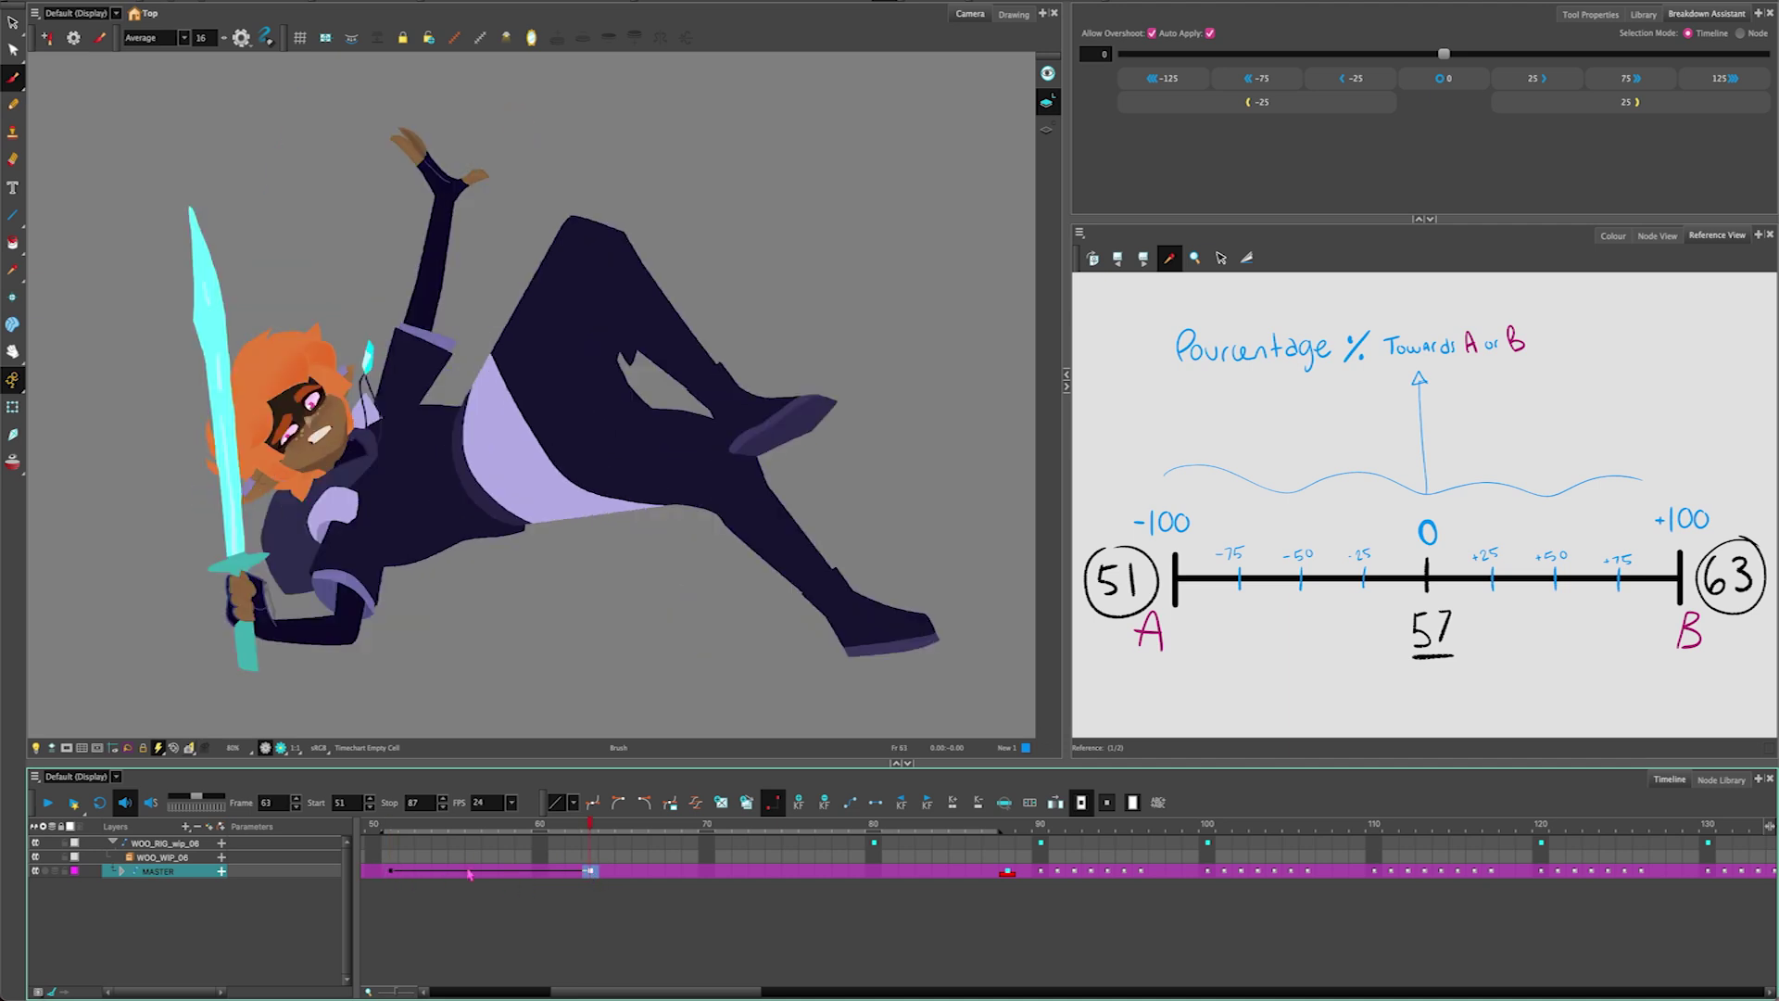
key(;)
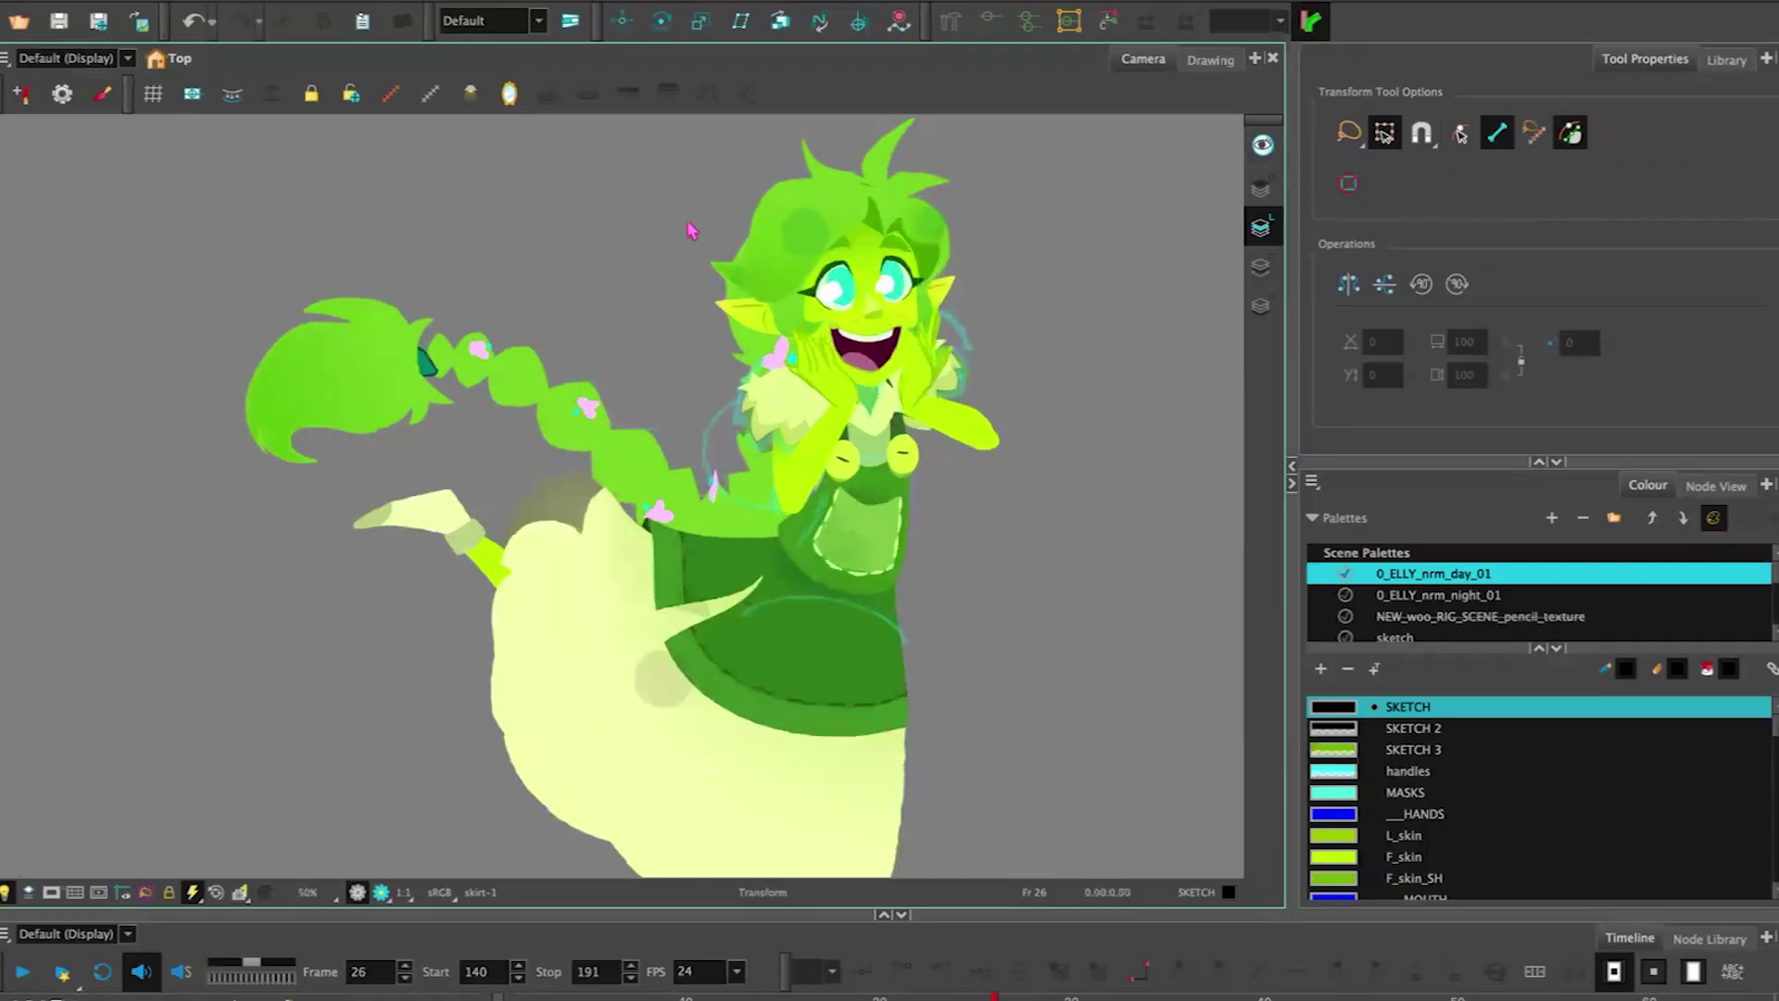
Step: Select the head with its hair and braid, then rotate the group clockwise
scroll(690, 230, down, 3)
scroll(690, 229, up, 2)
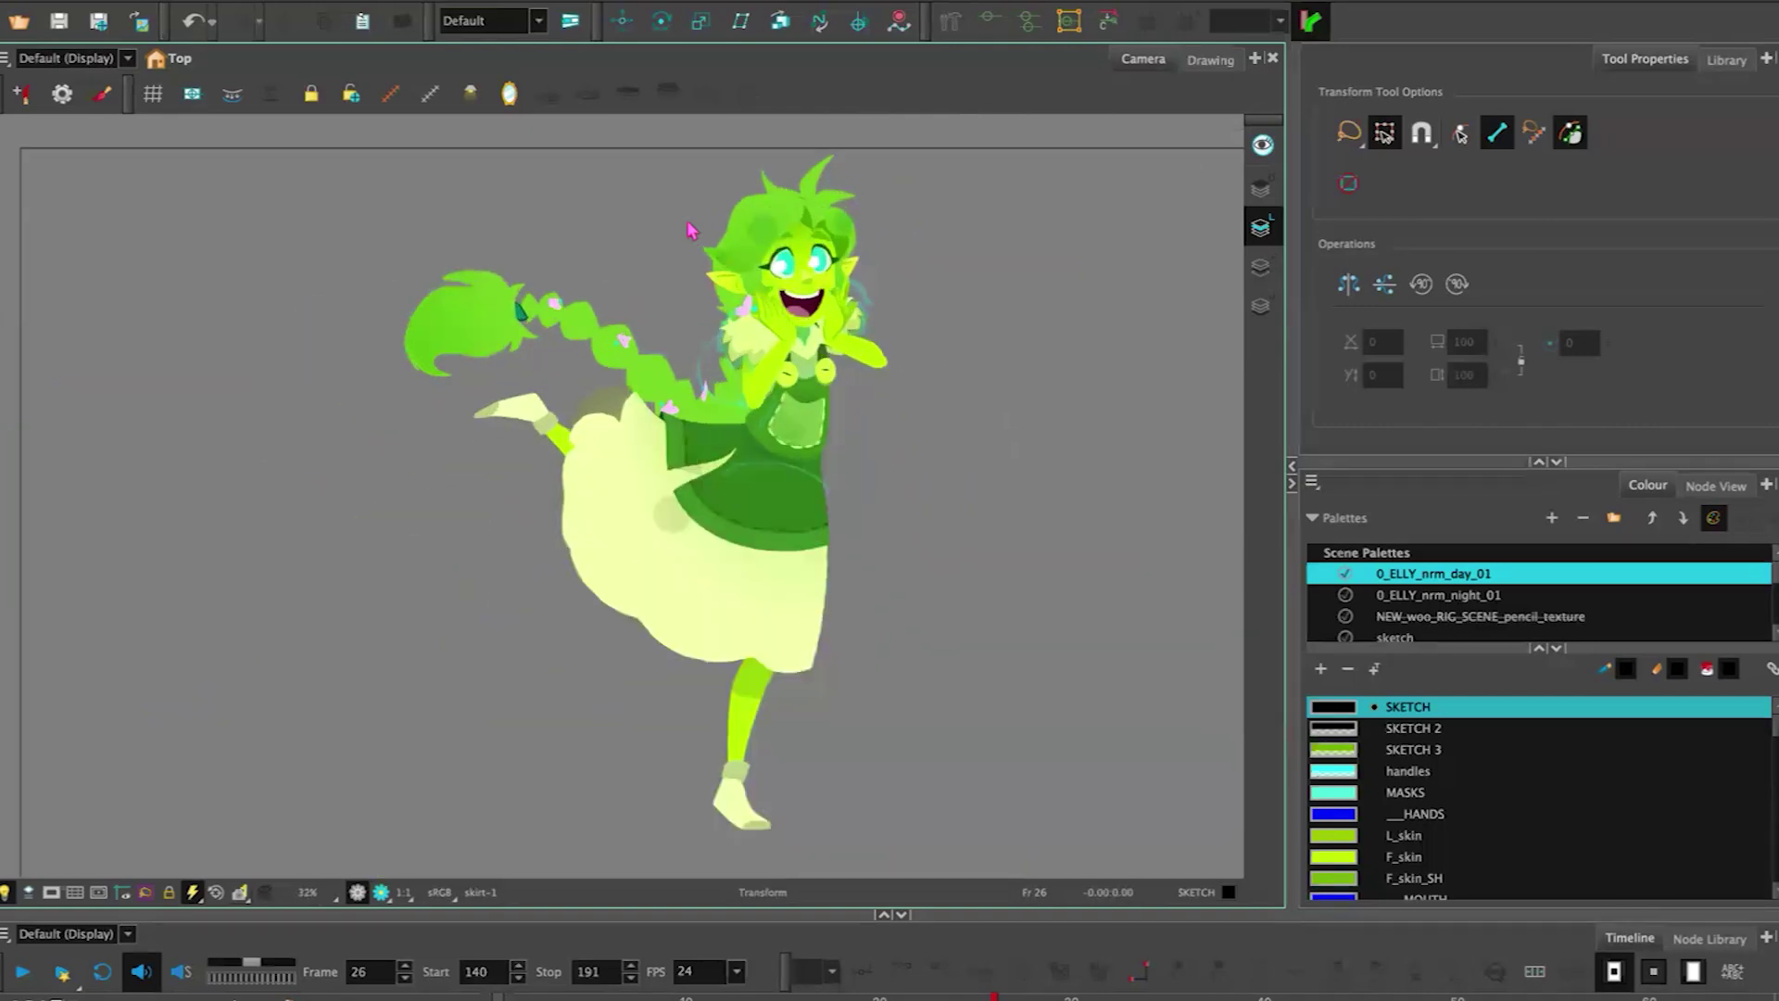
click(791, 288)
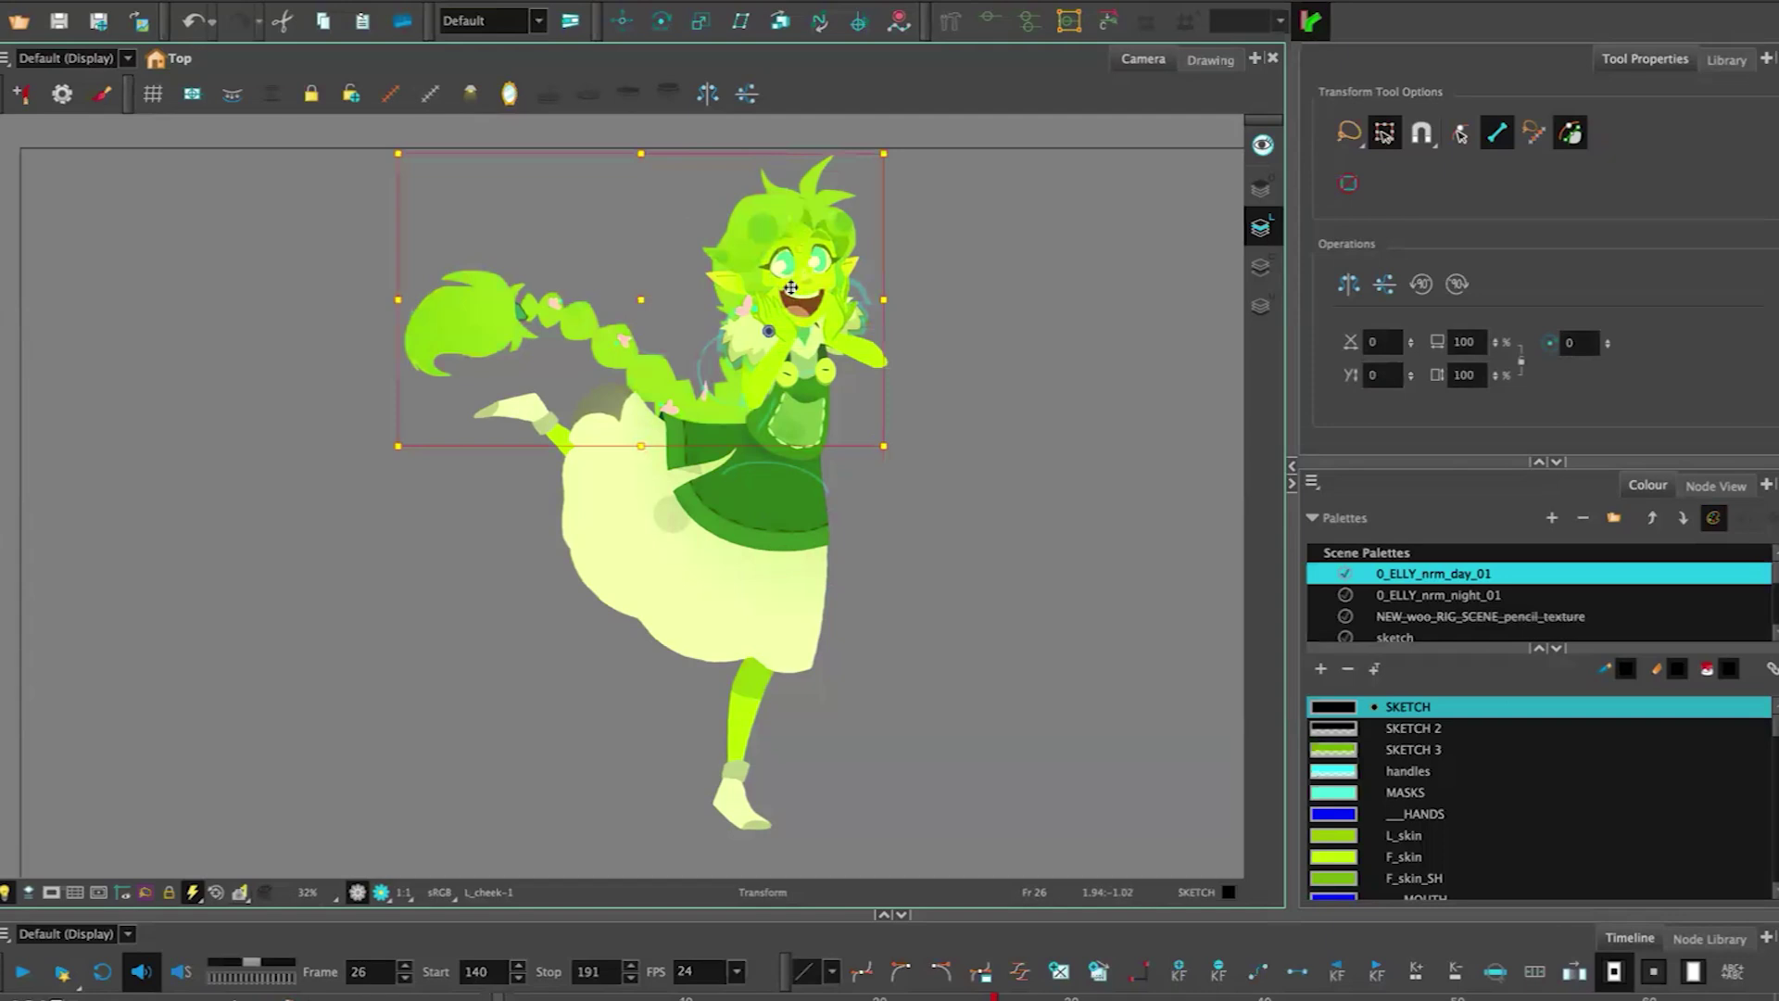
shift+click(780, 447)
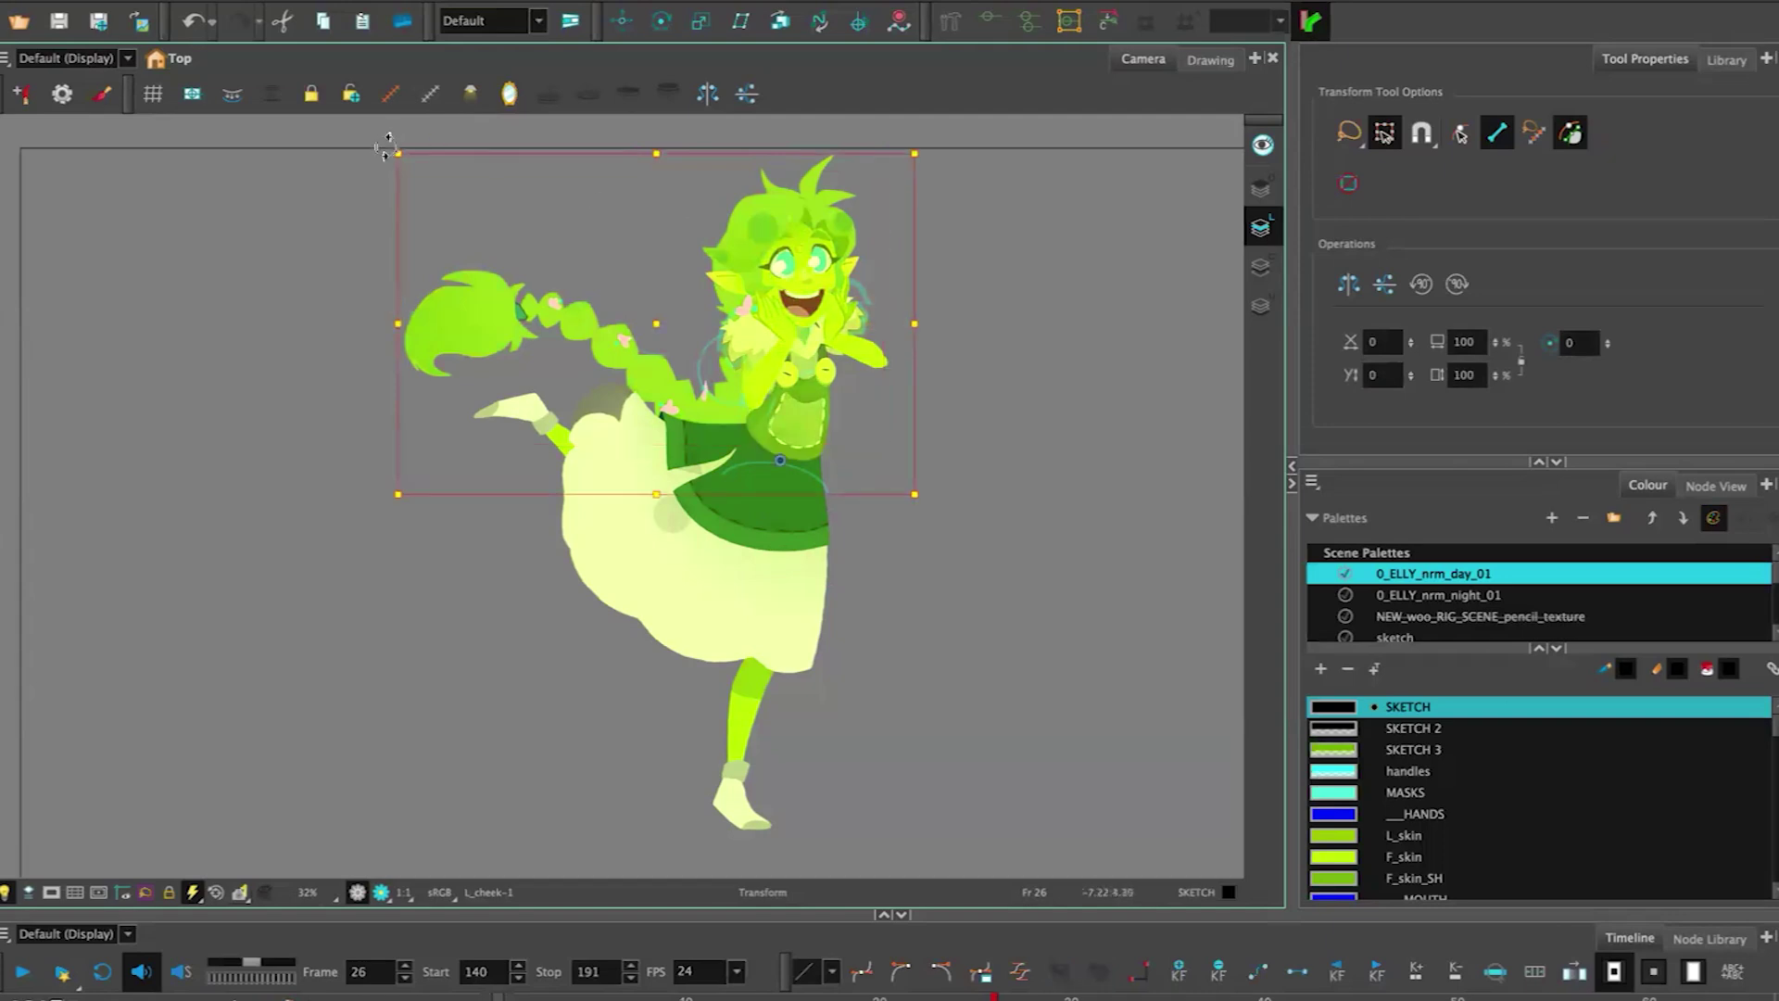
key(ctrl+z)
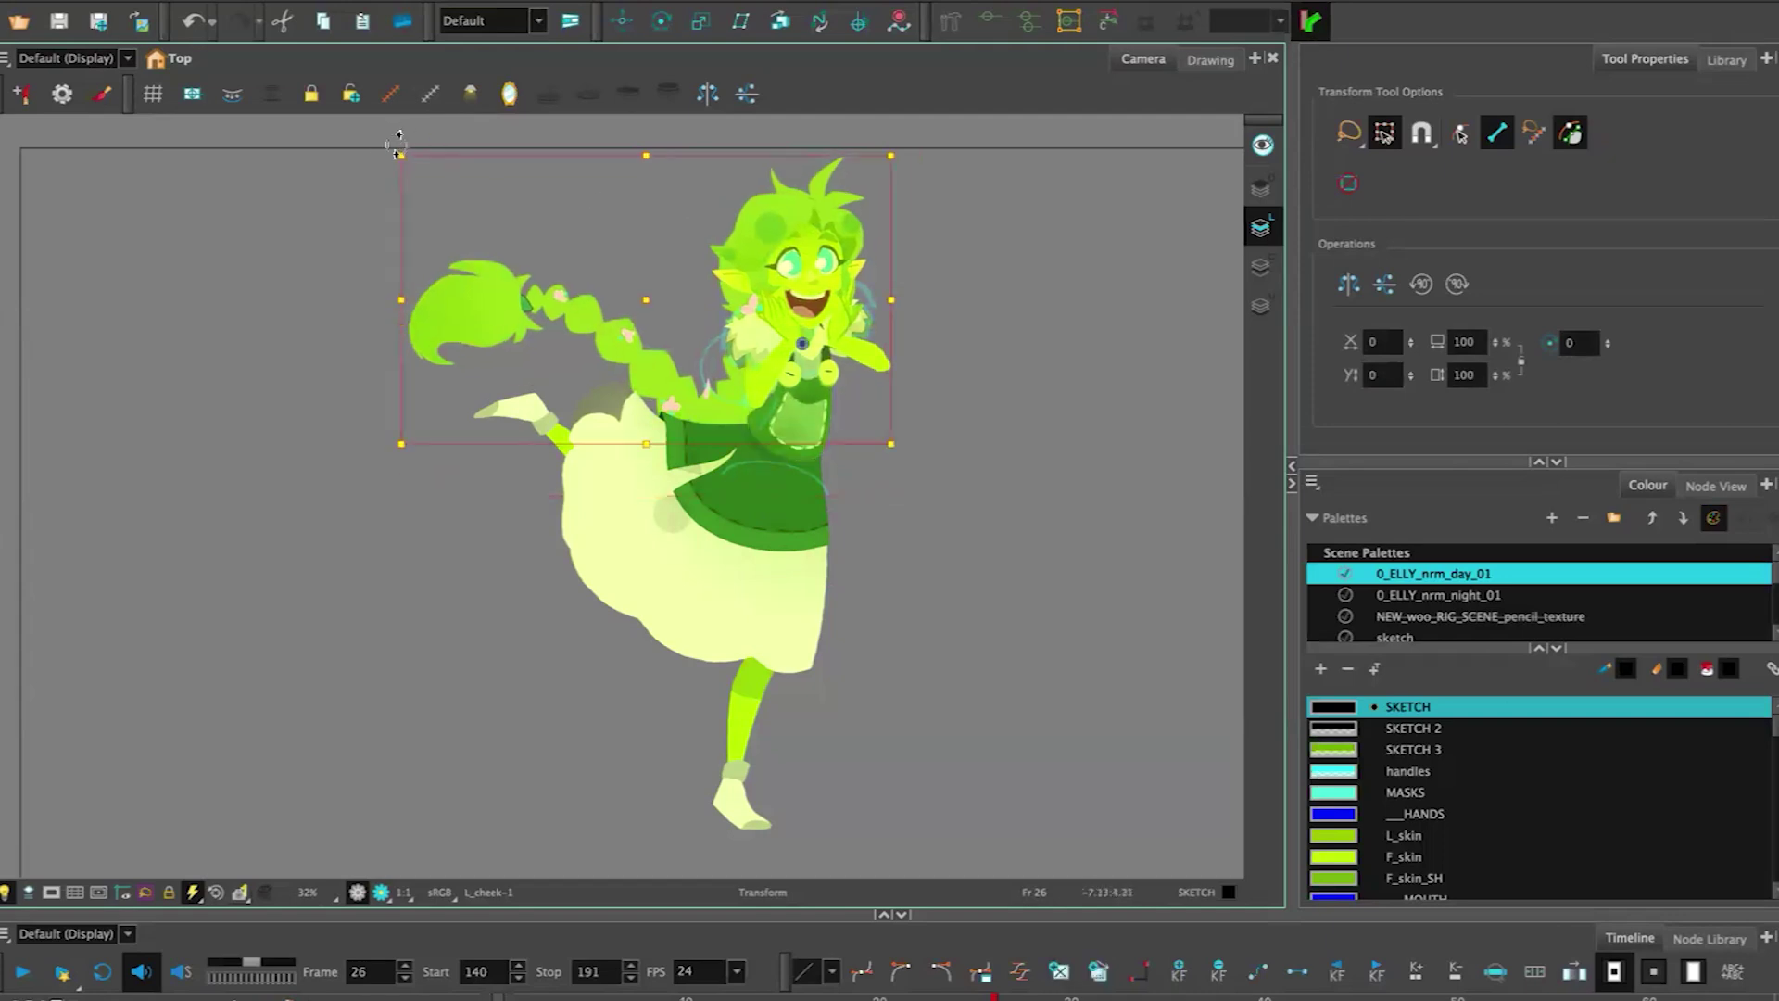
key(ctrl+z)
key(ctrl+z)
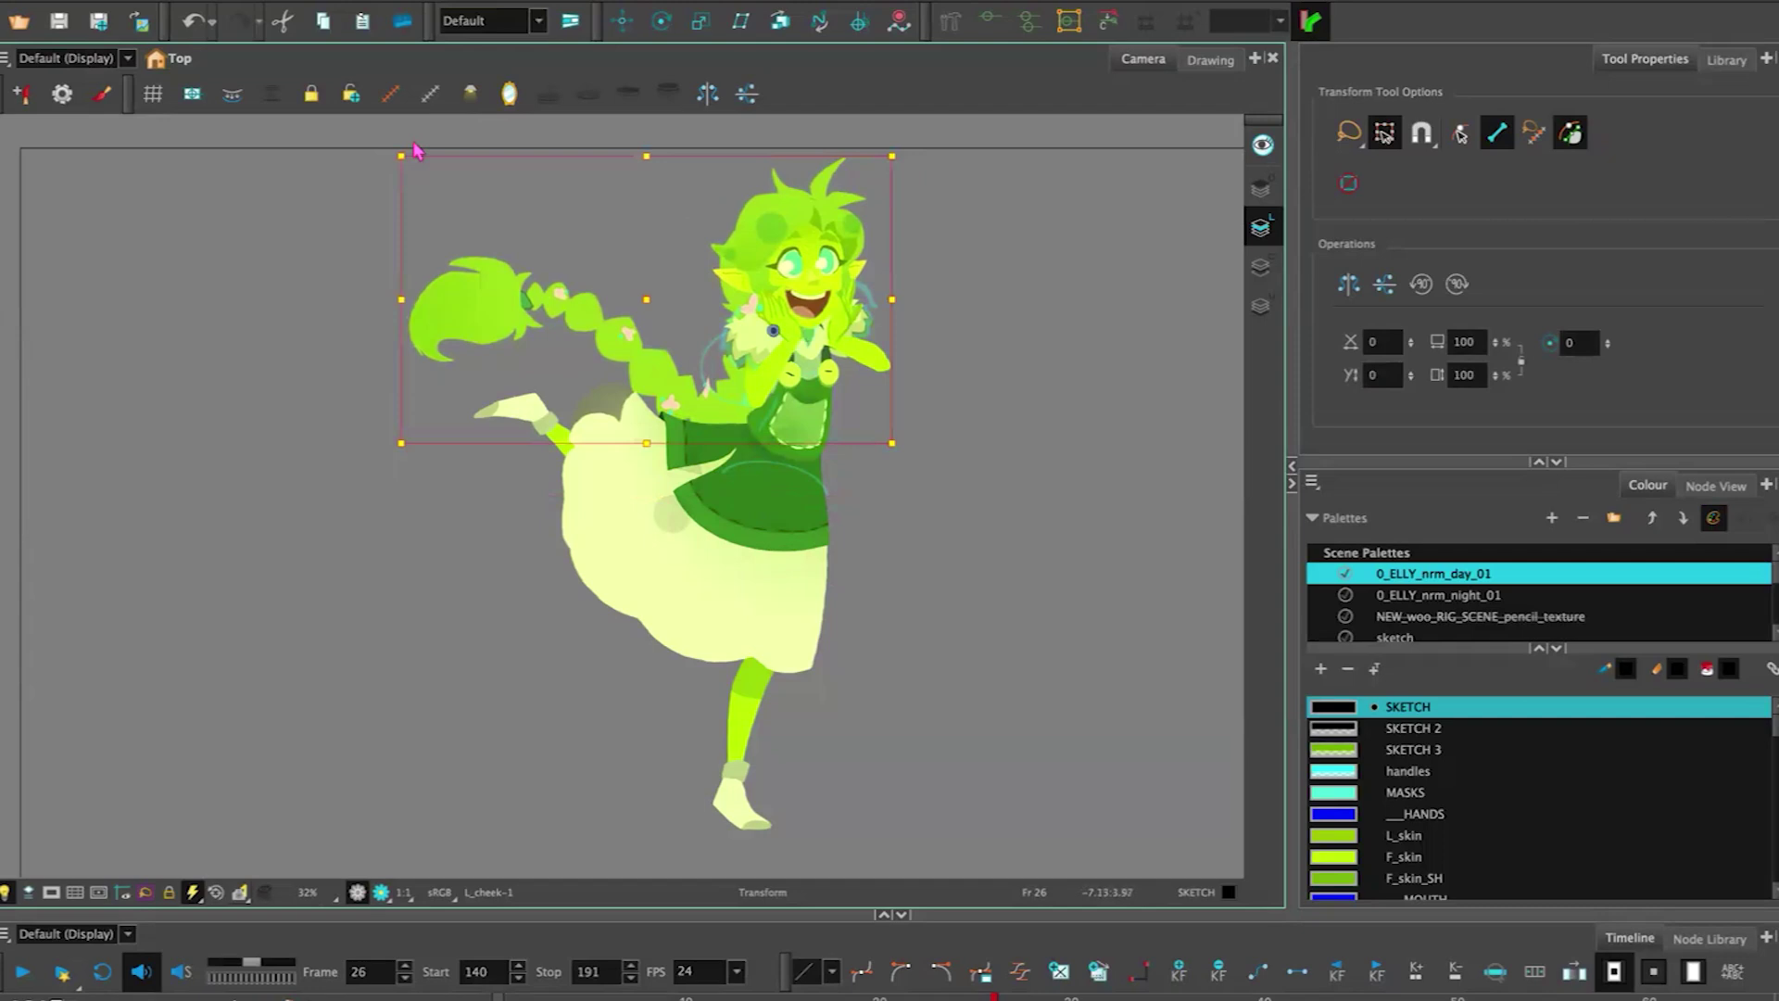
click(693, 139)
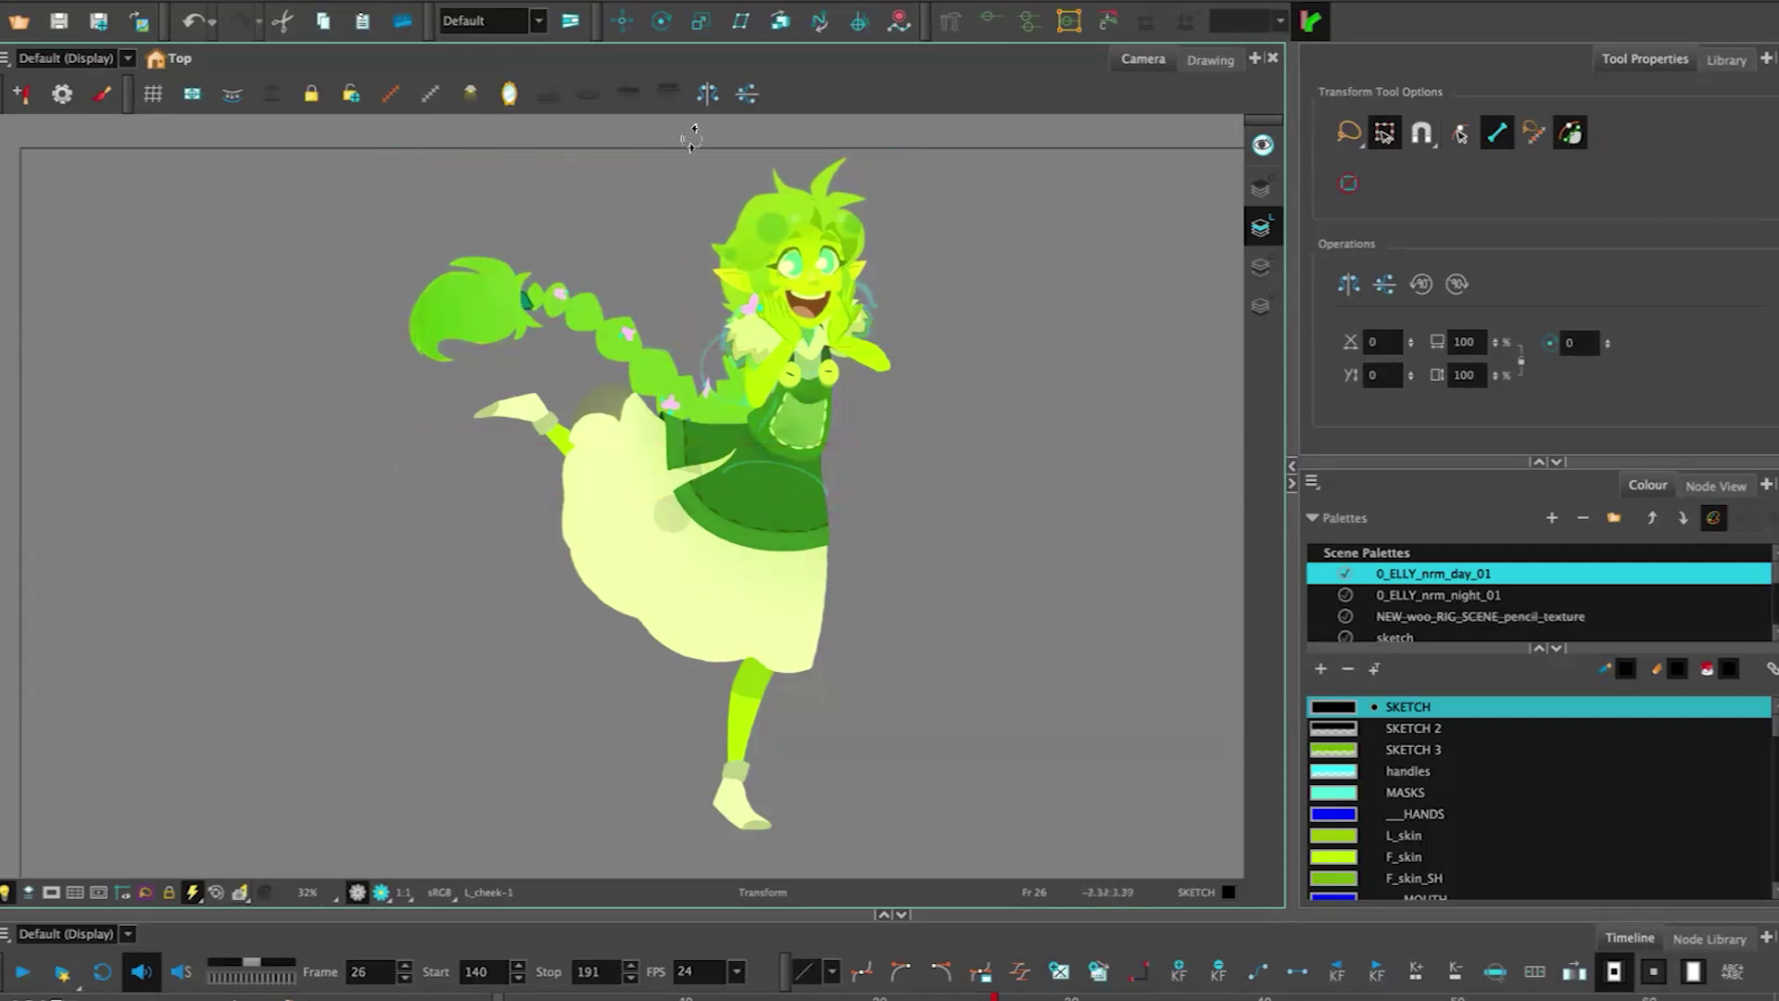
key(ctrl+z)
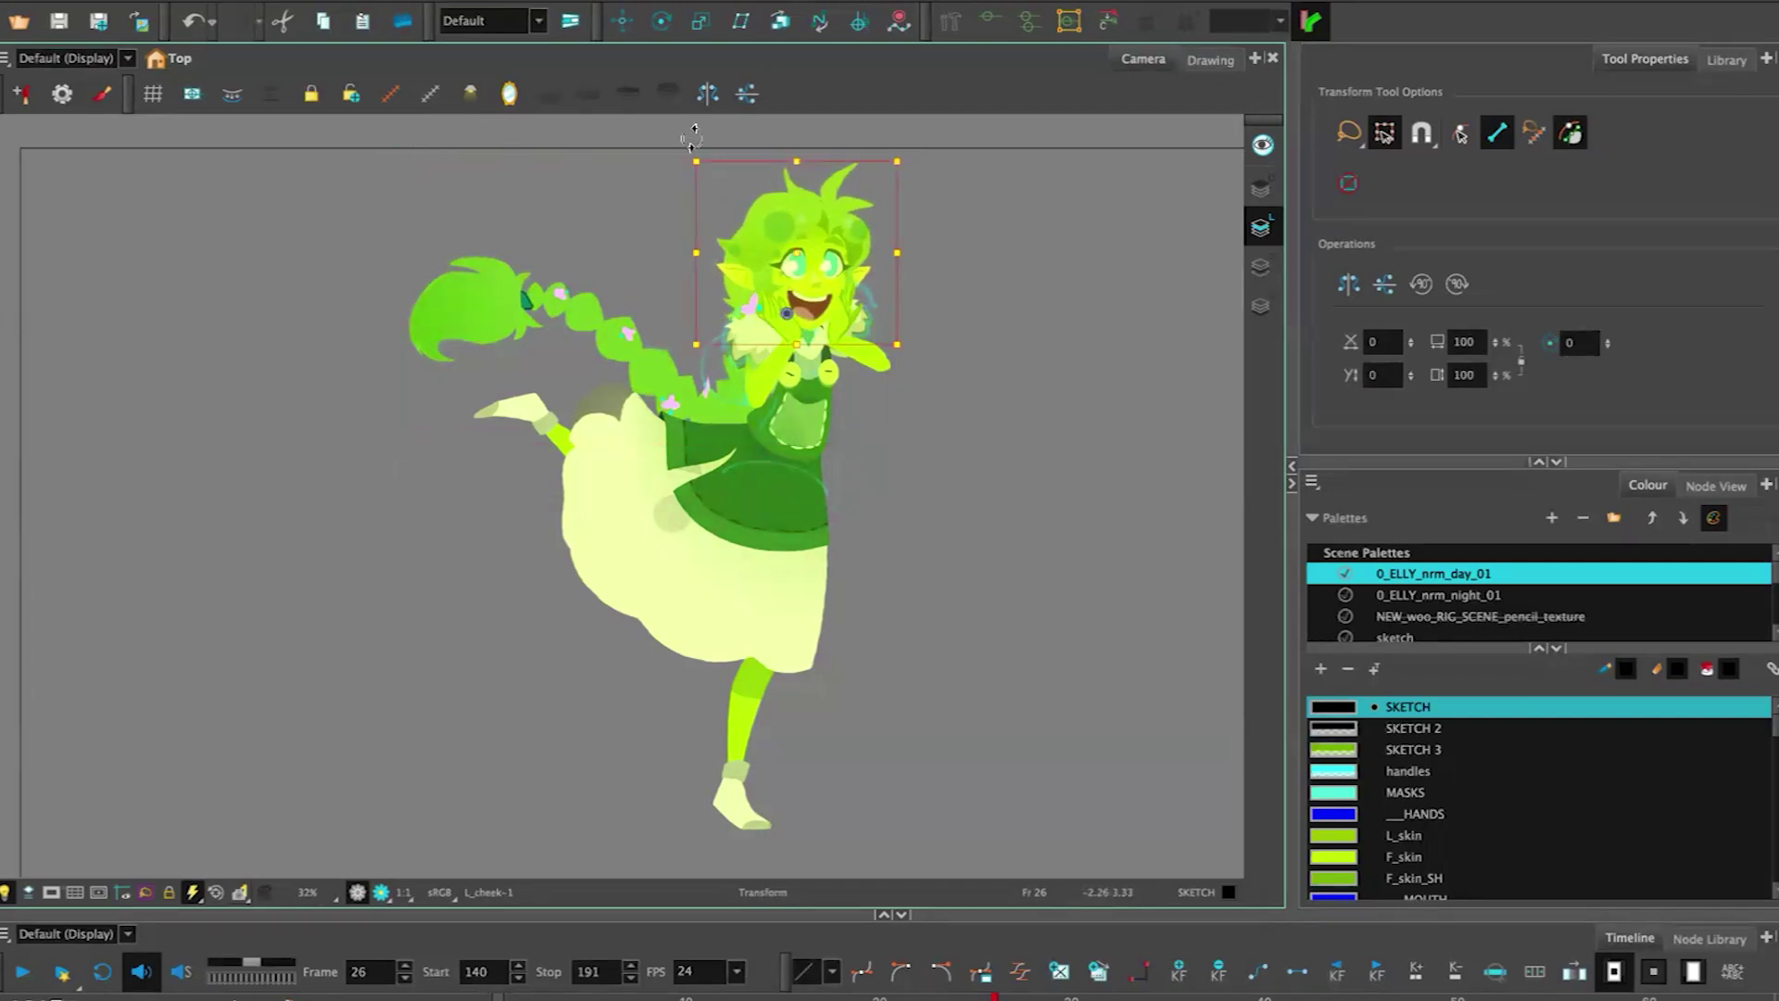
key(ctrl+z)
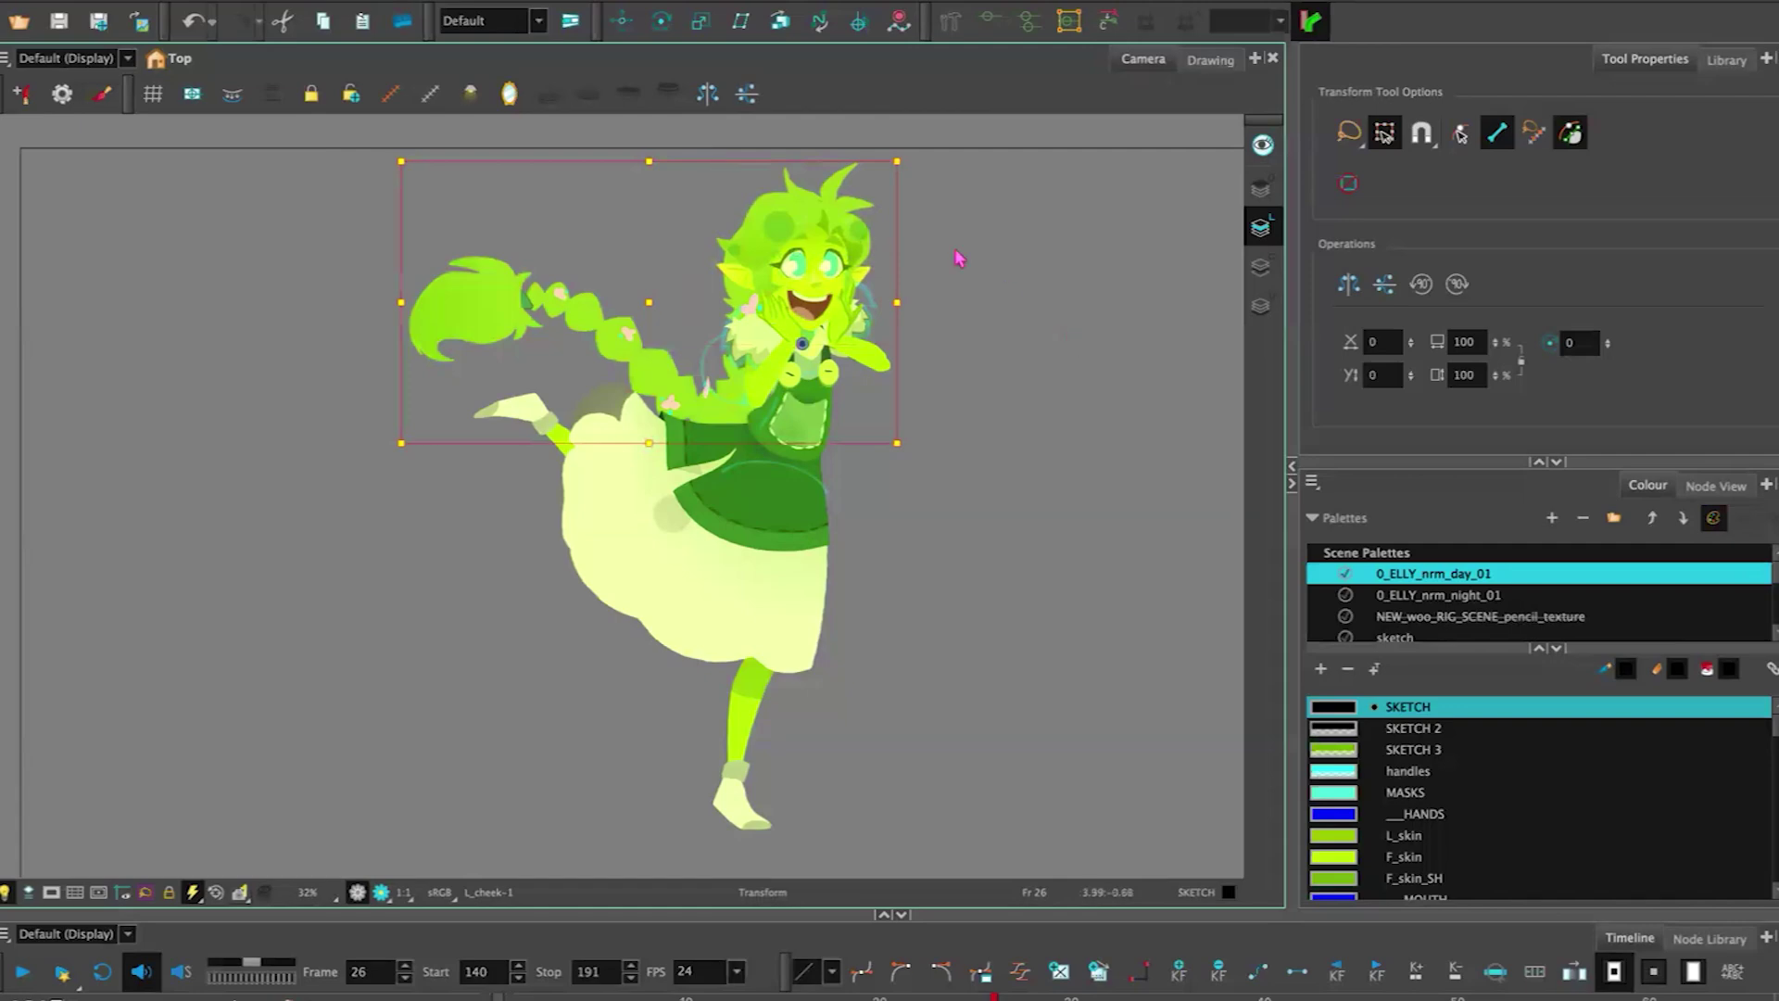
key(ctrl+z)
drag(938, 157, 986, 227)
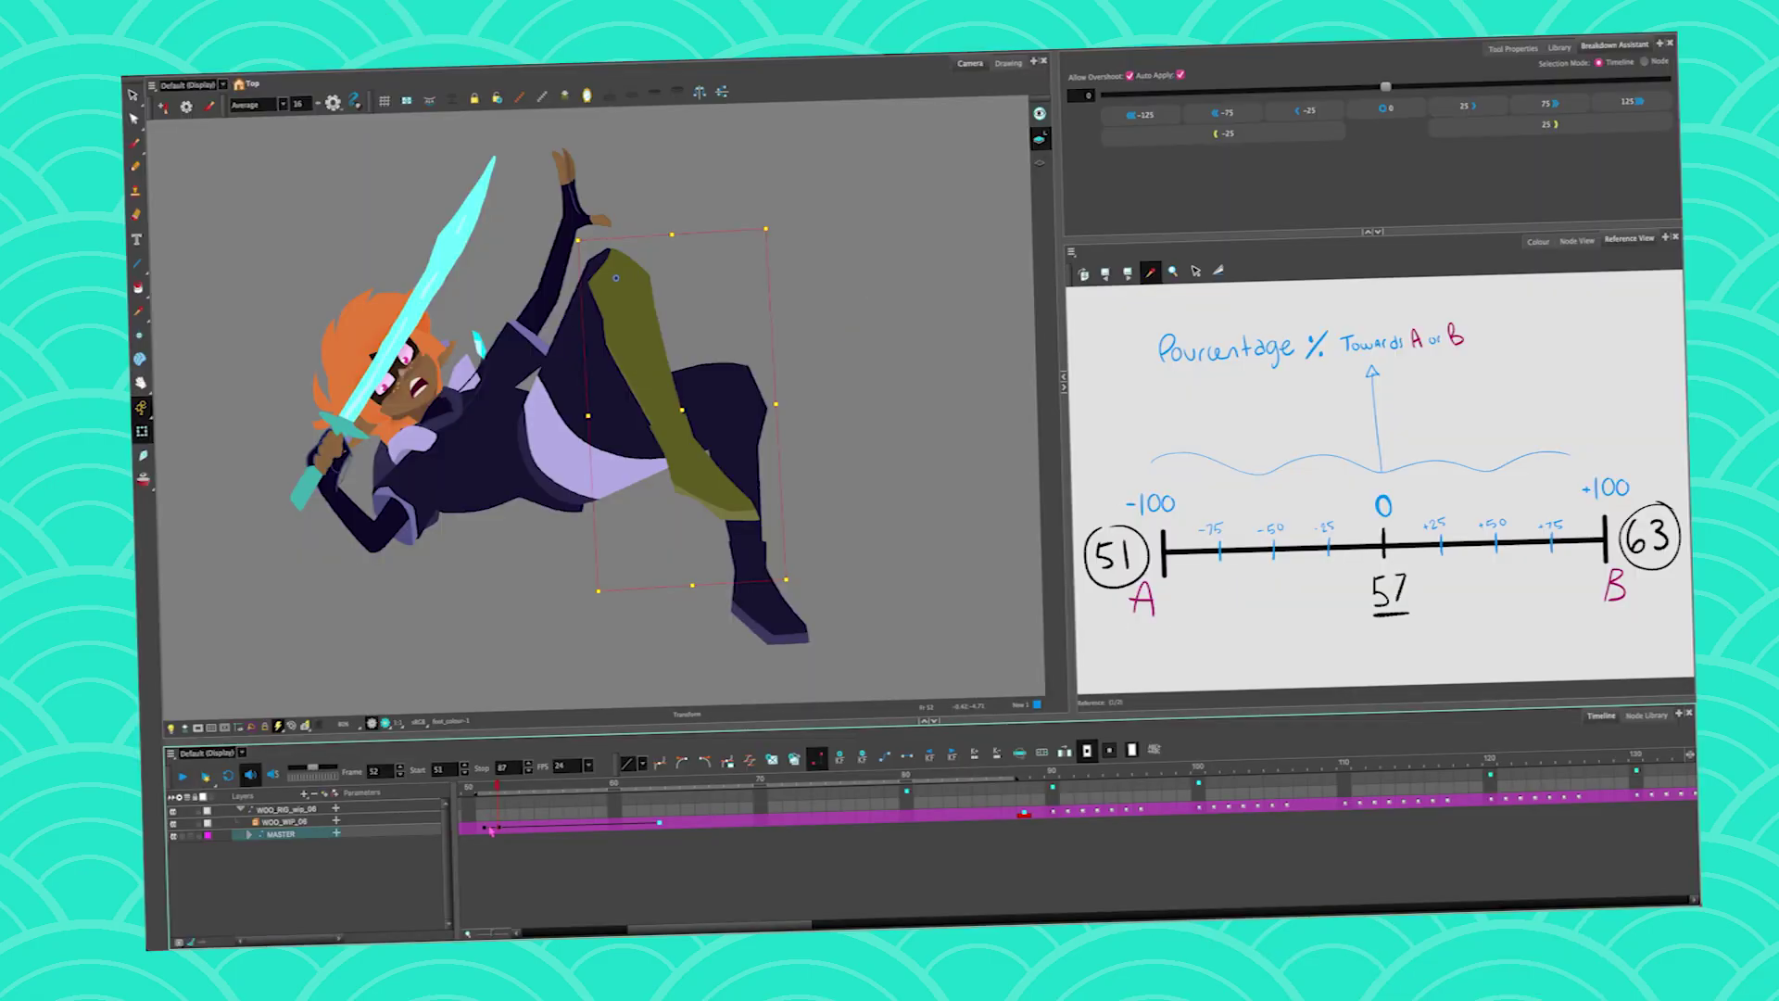
Step: Select the MASTER row keys from pose A to B and drag the ease handles to reshape the curve
click(806, 760)
click(661, 826)
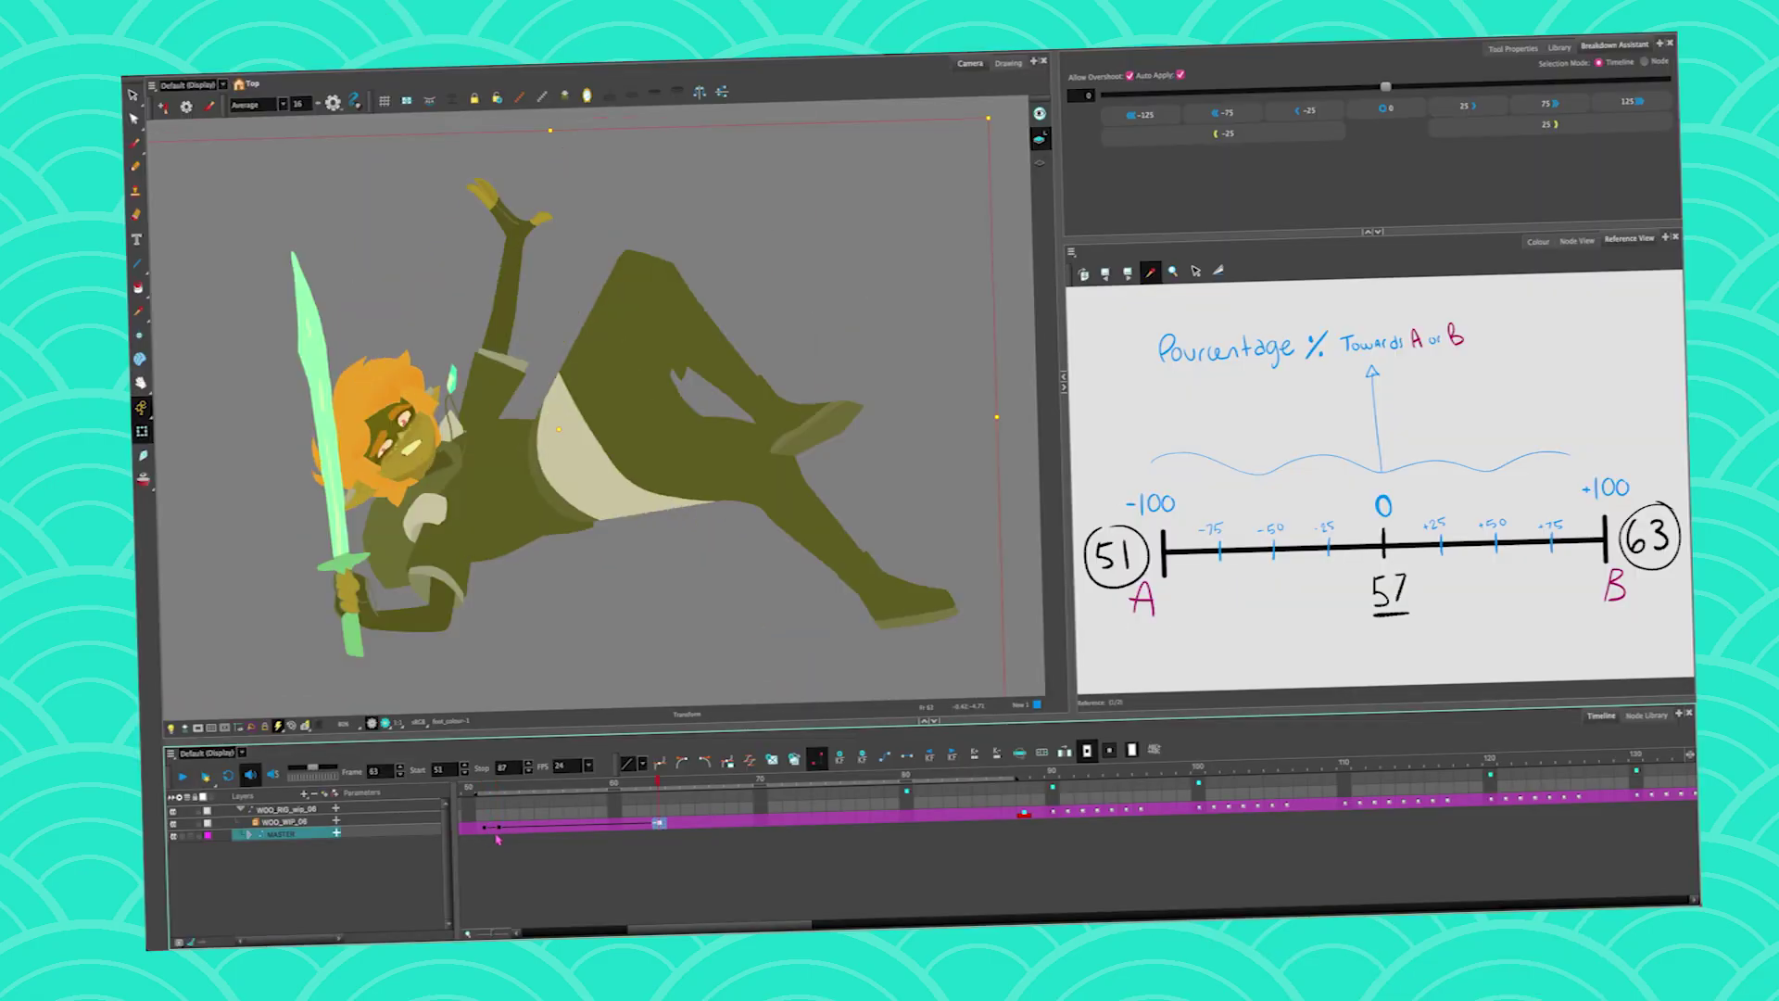
click(495, 827)
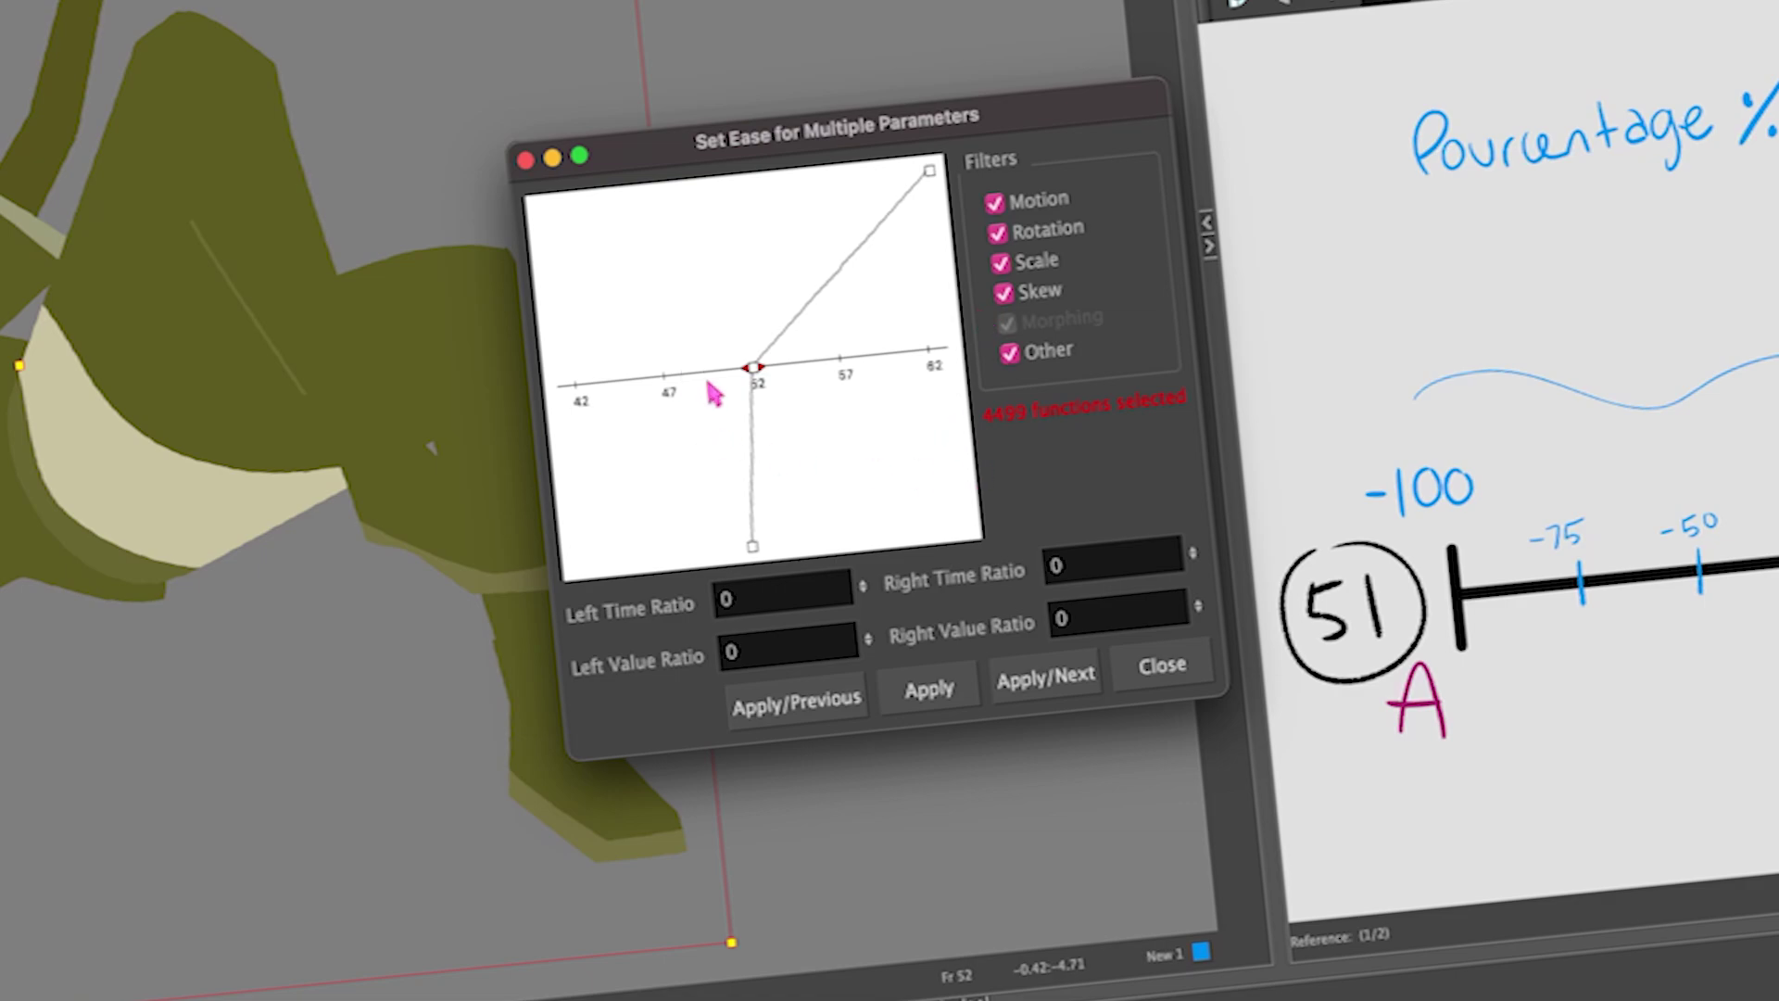
drag(756, 369, 691, 276)
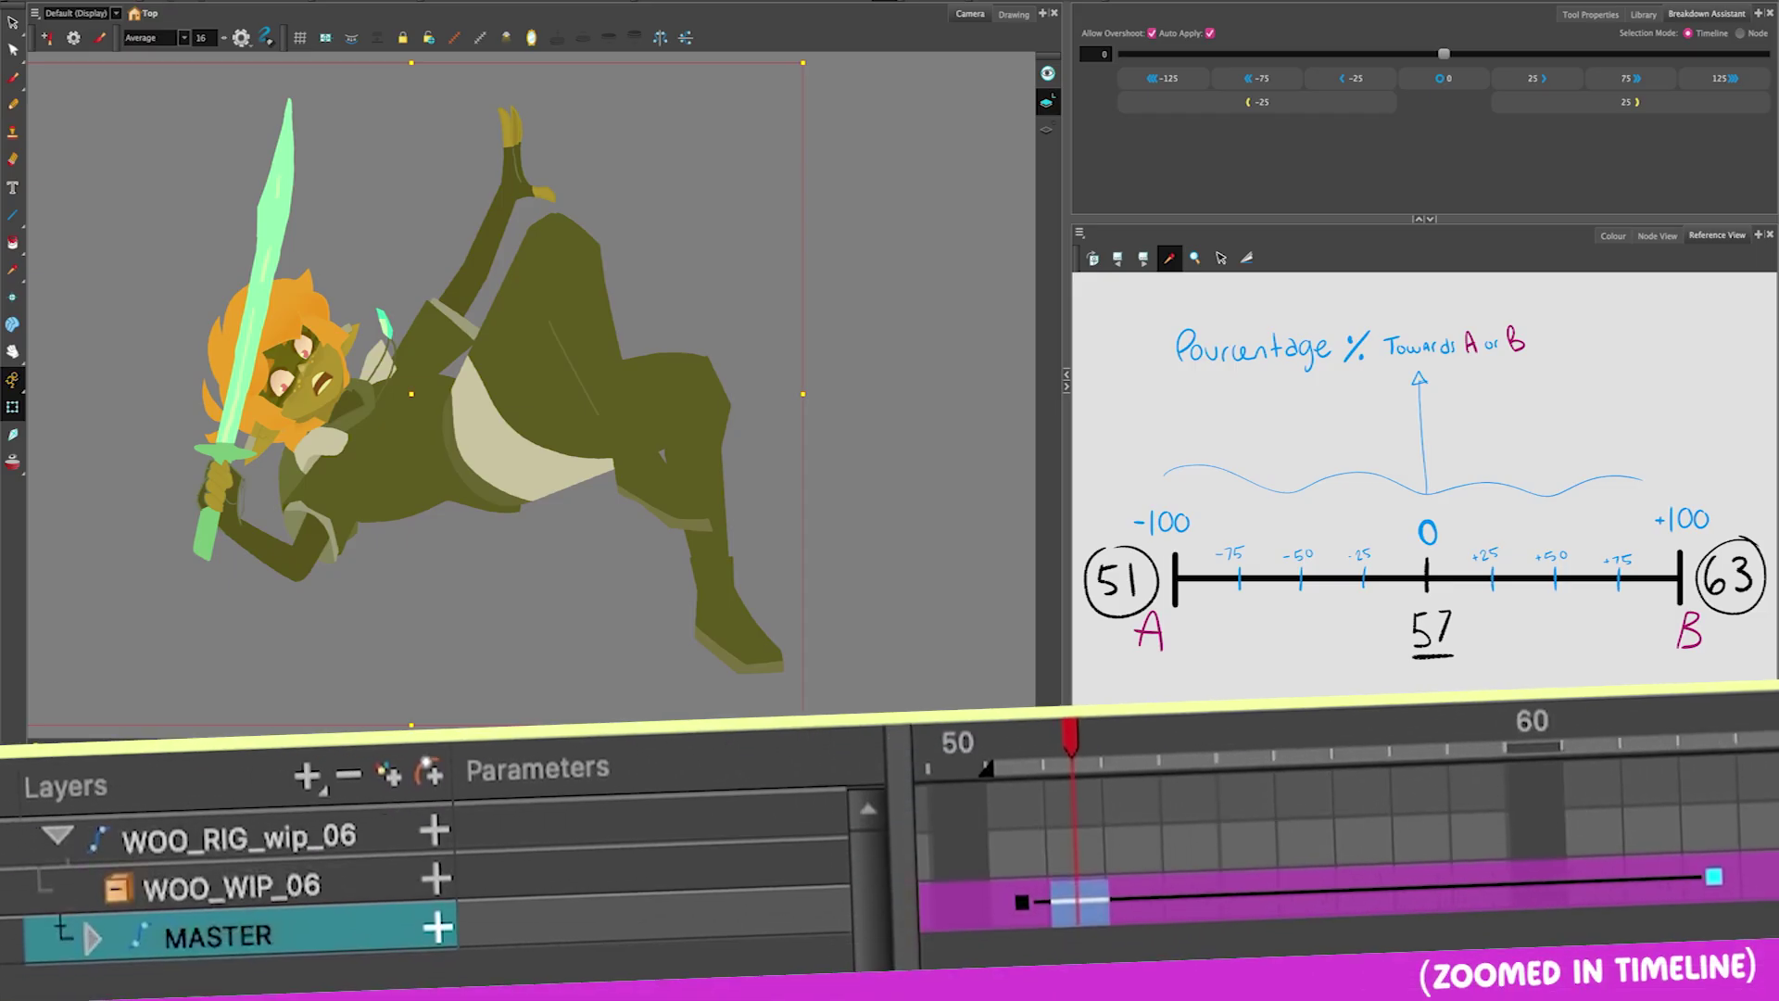
Step: Key a 0 (halfway) breakdown at frame 56 between poses 51 and 63, then scrub to review
click(1022, 904)
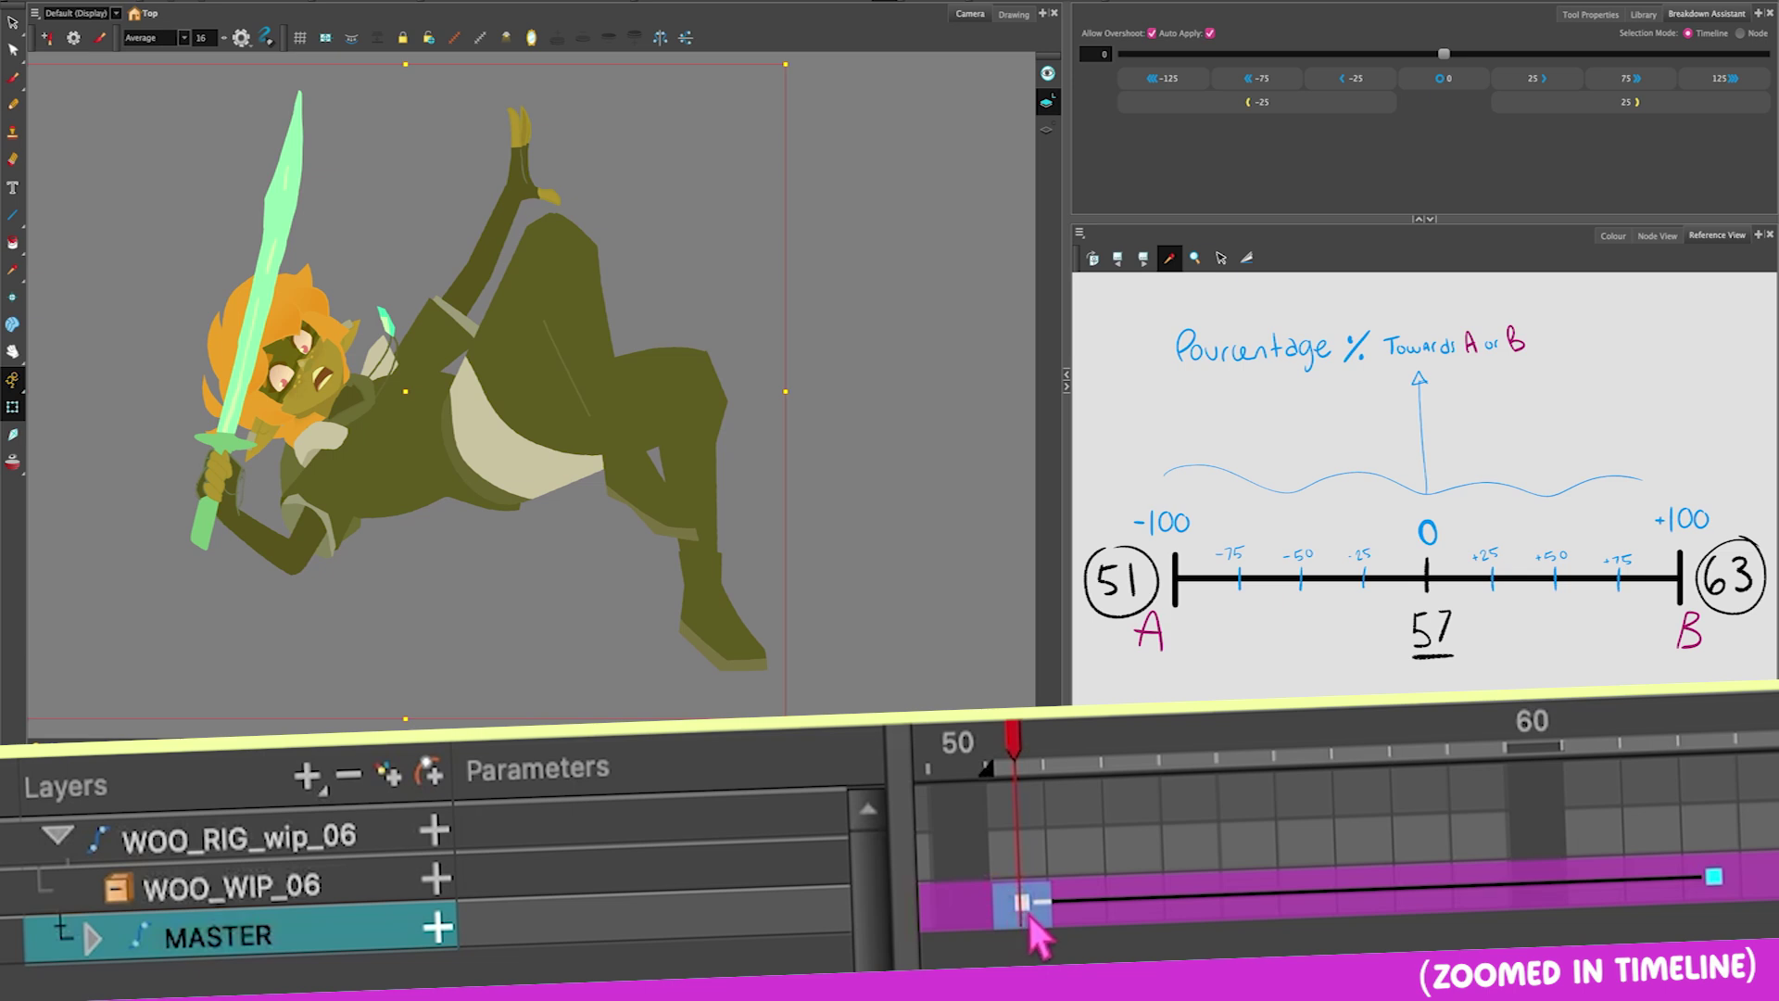
click(1716, 880)
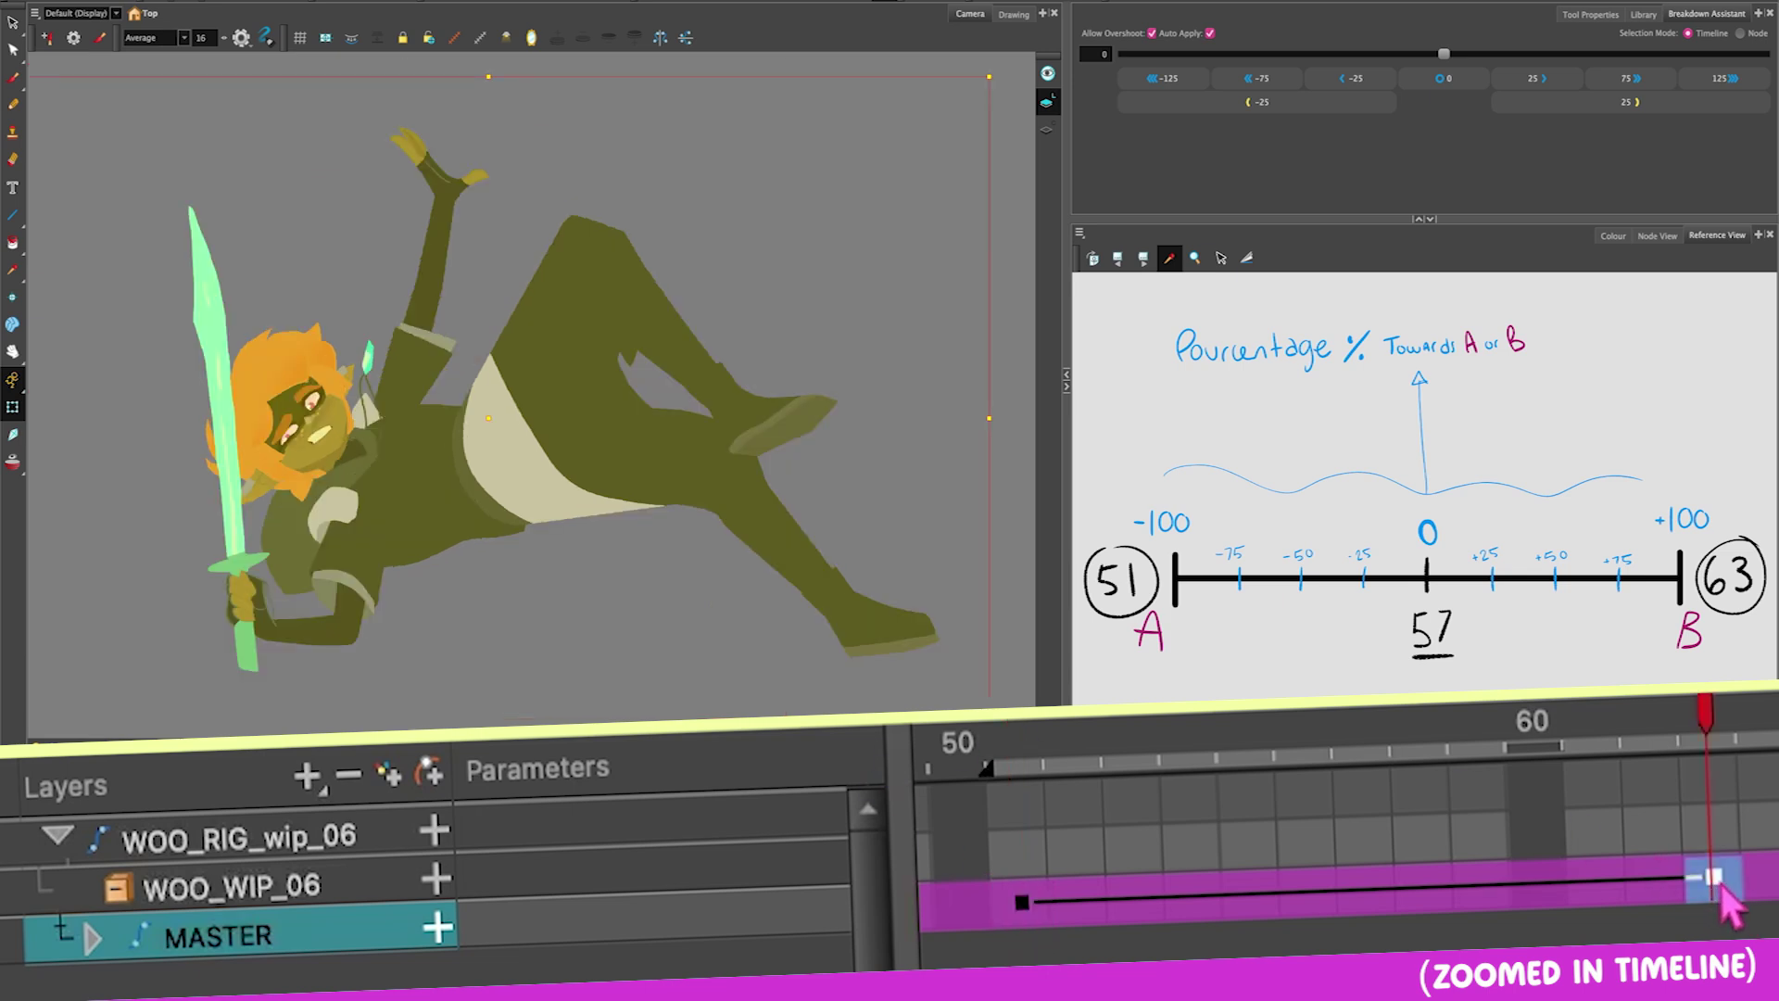
click(1363, 895)
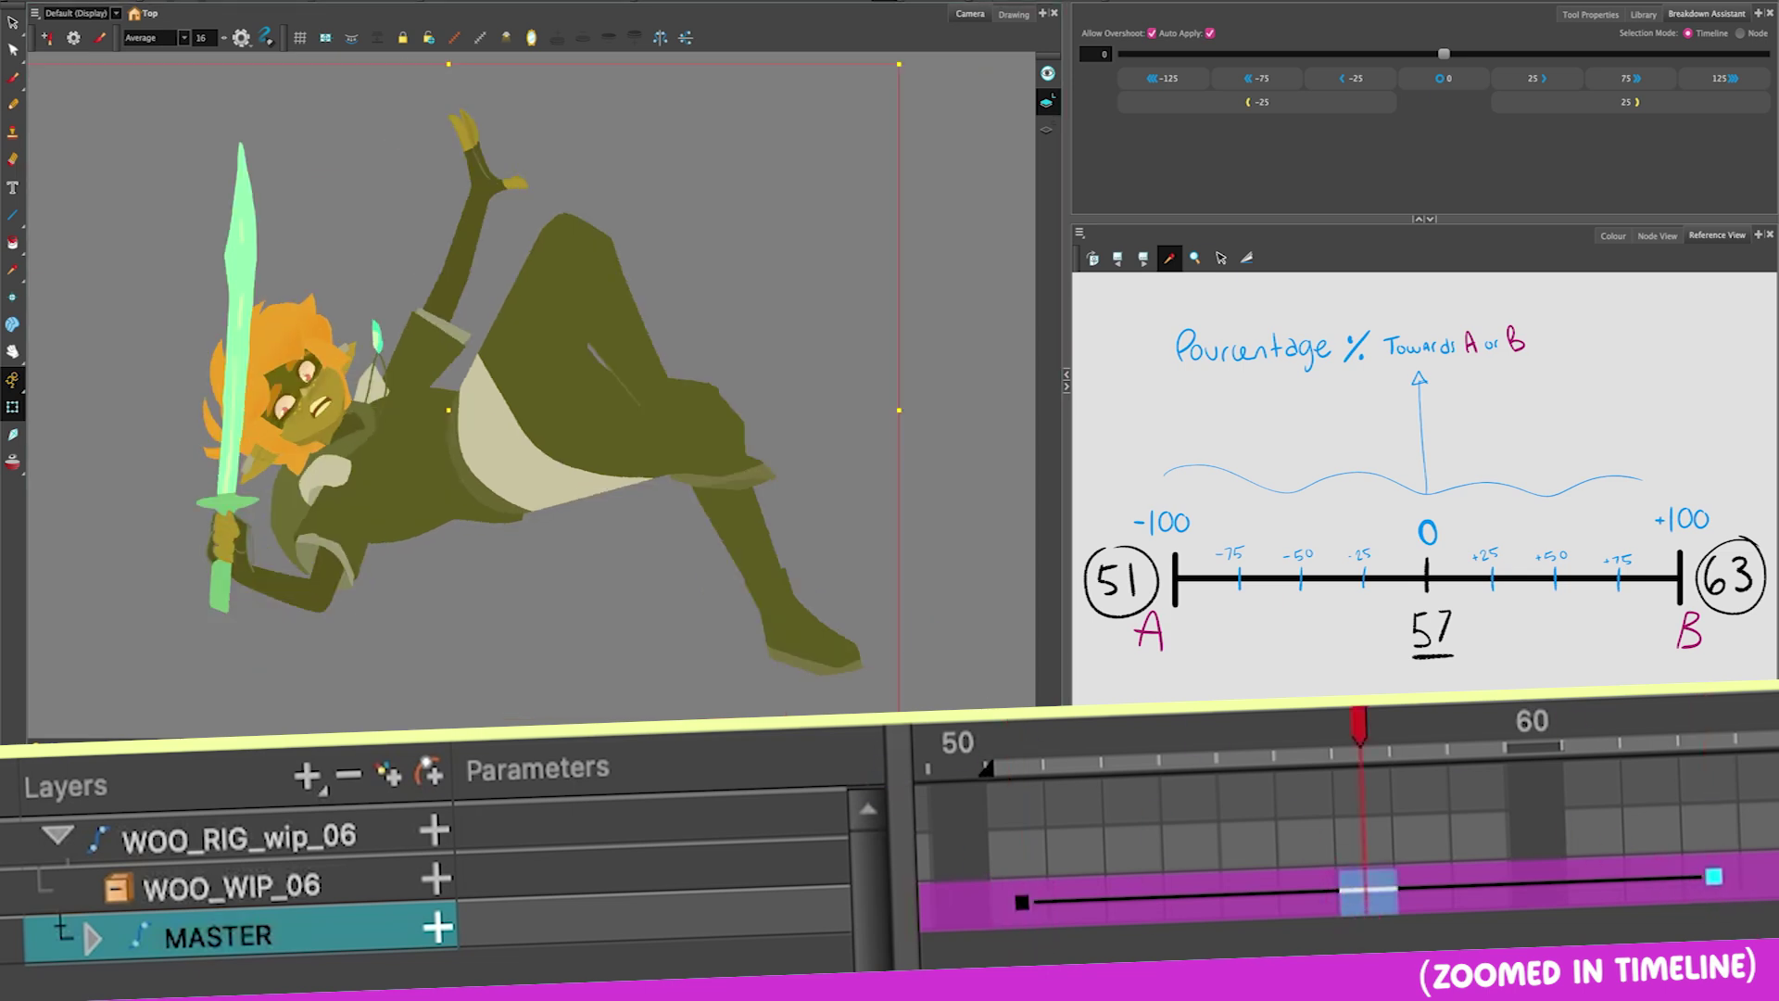
click(1326, 897)
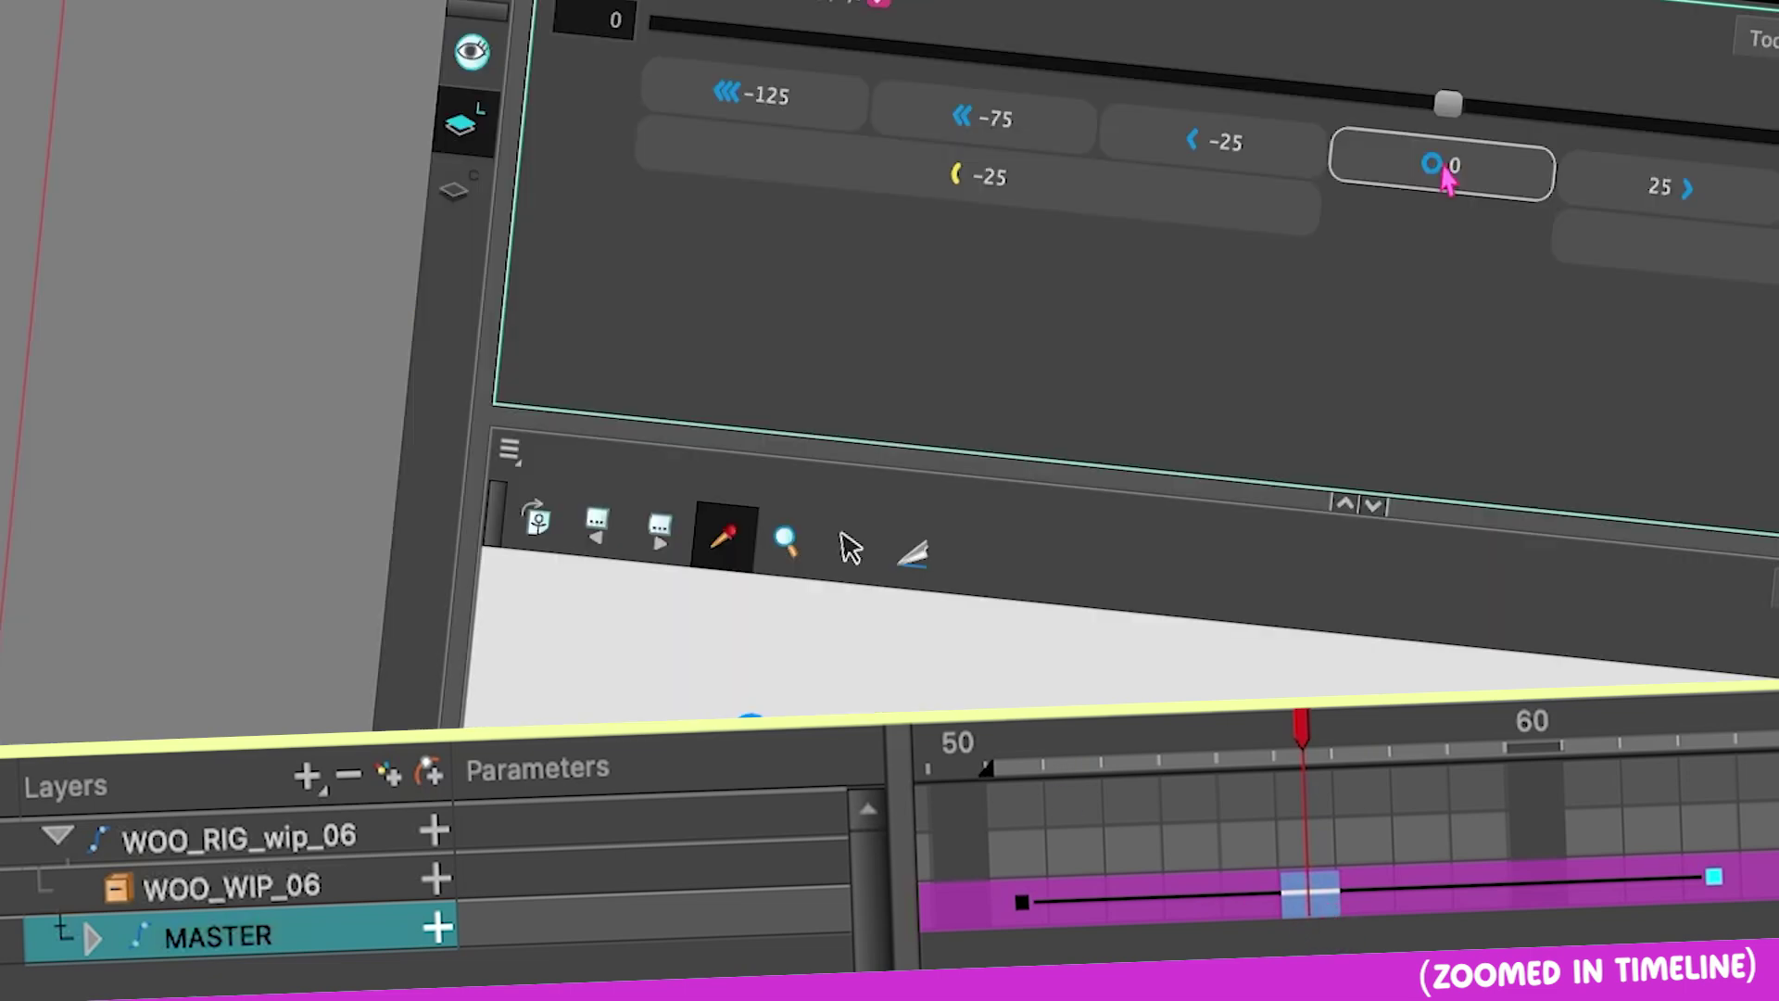
click(1445, 79)
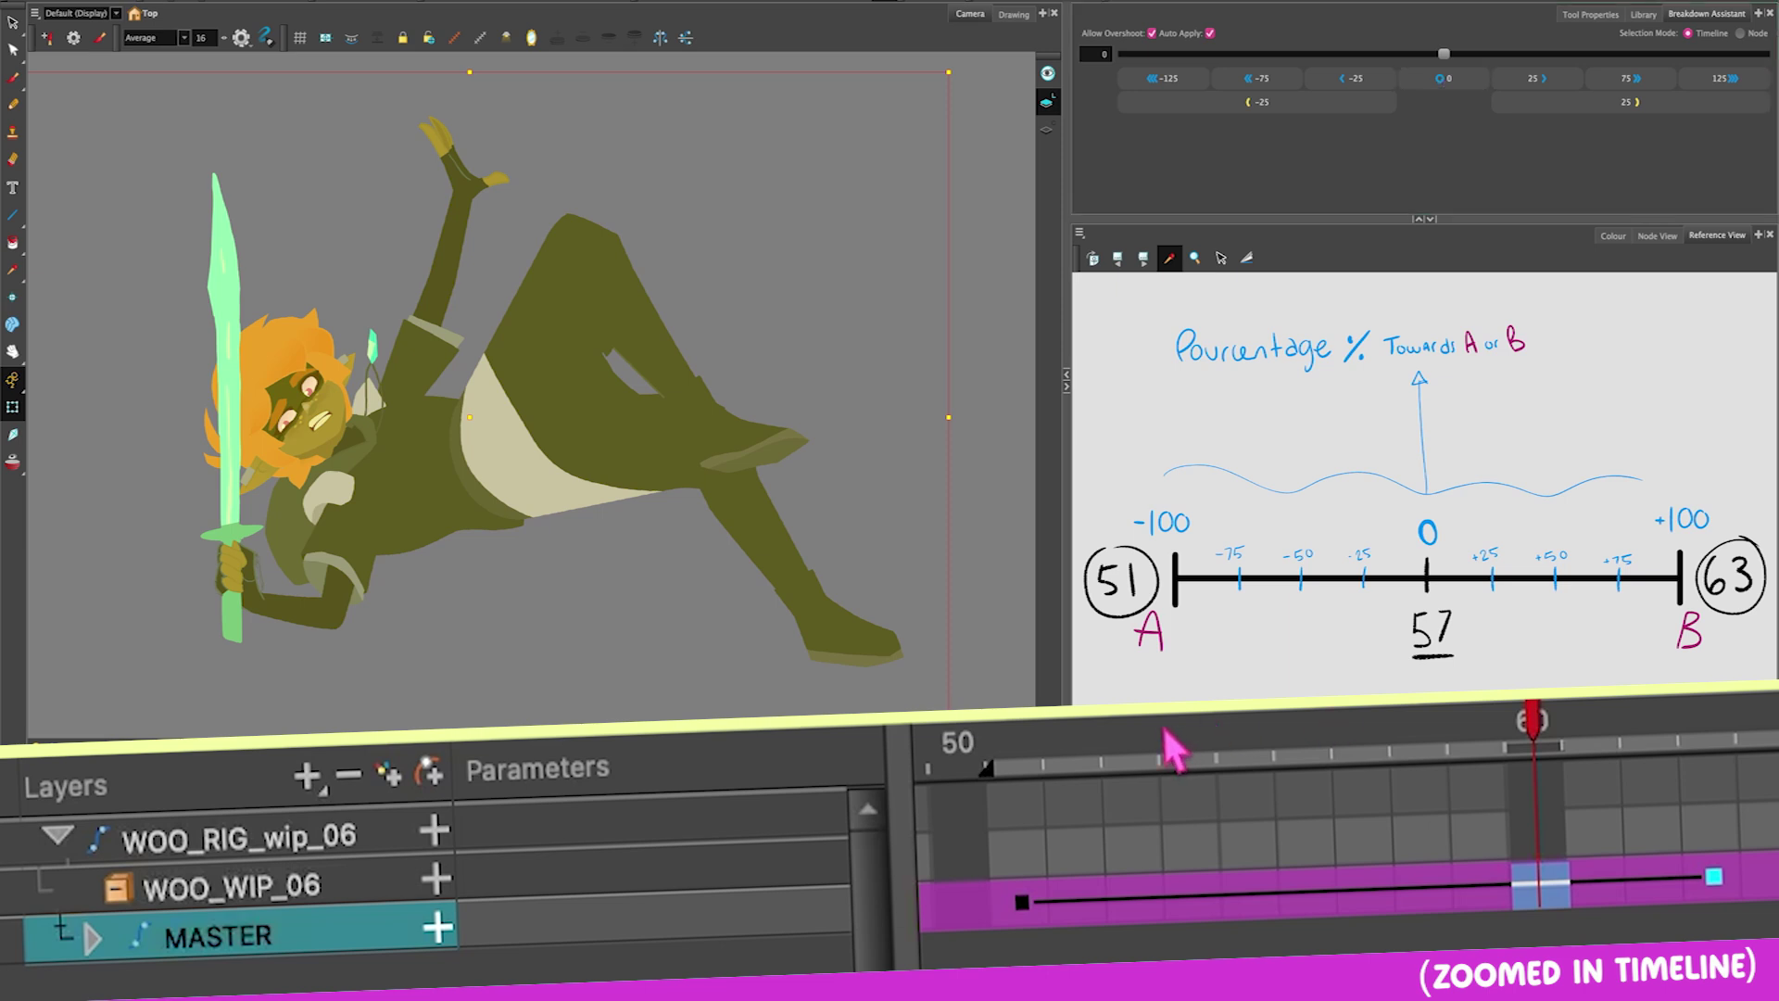
drag(1164, 742, 1131, 925)
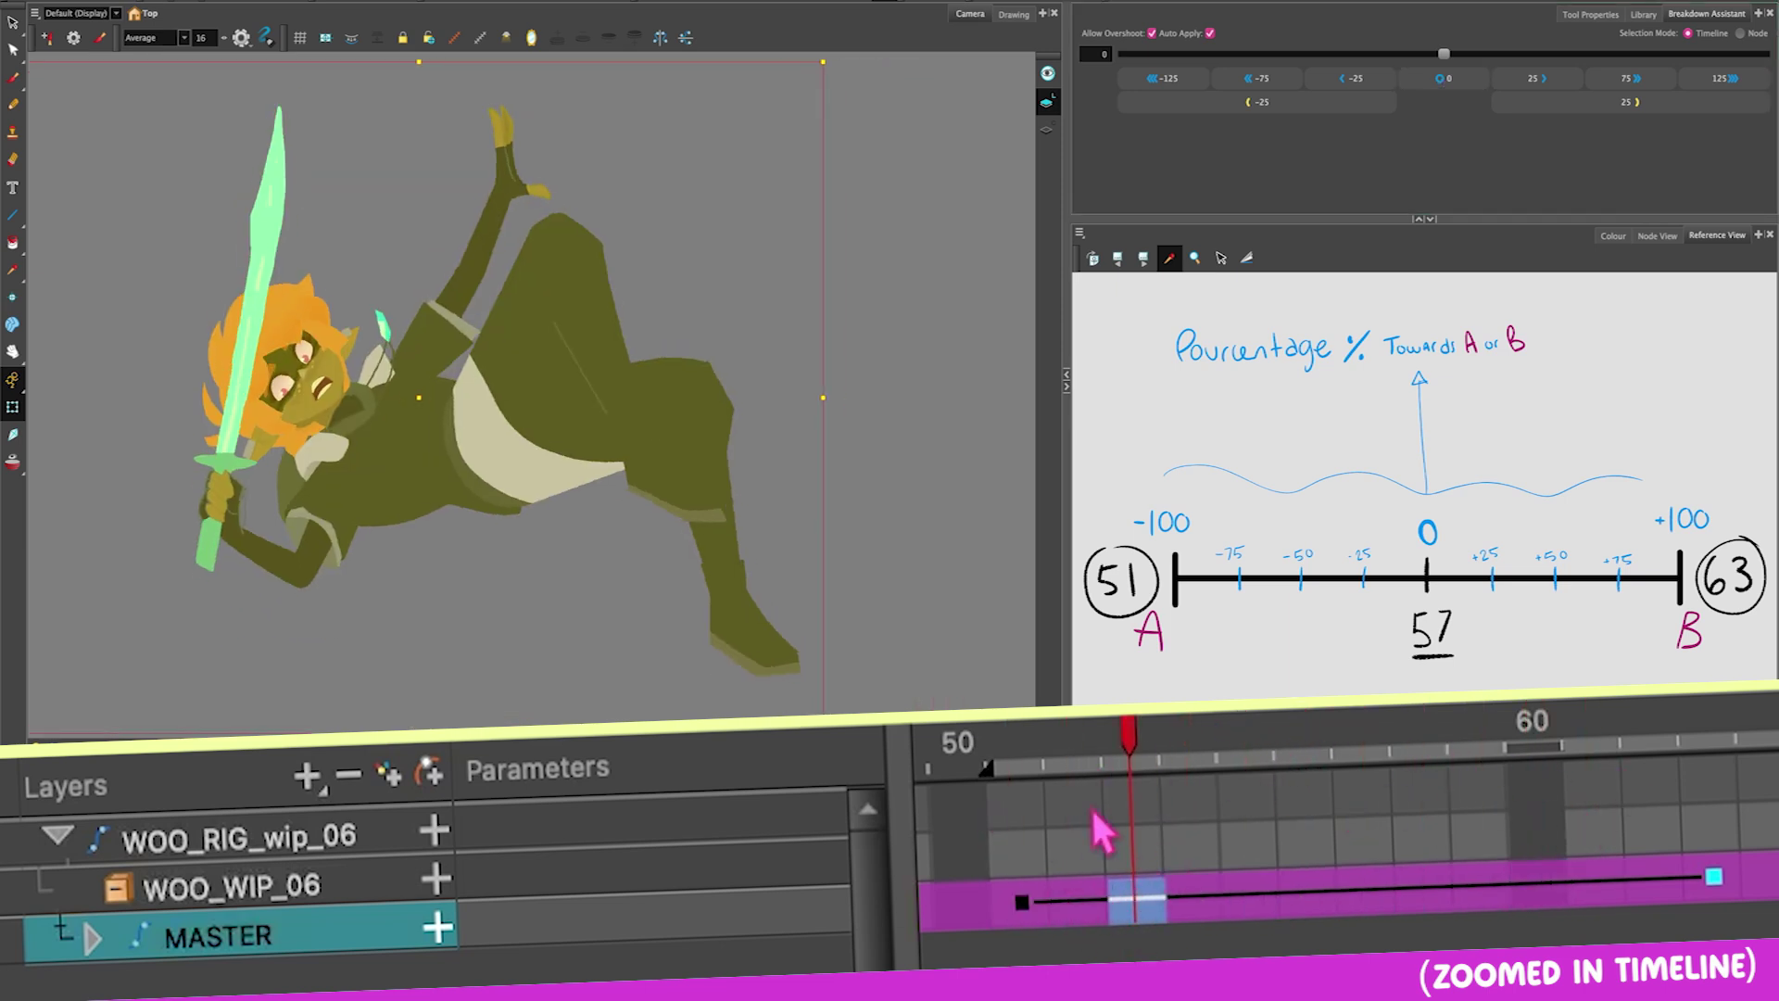
click(1025, 774)
click(1152, 898)
Step: Delete the frame-57 breakdown key and key a new midway breakdown at the current frame
key(Delete)
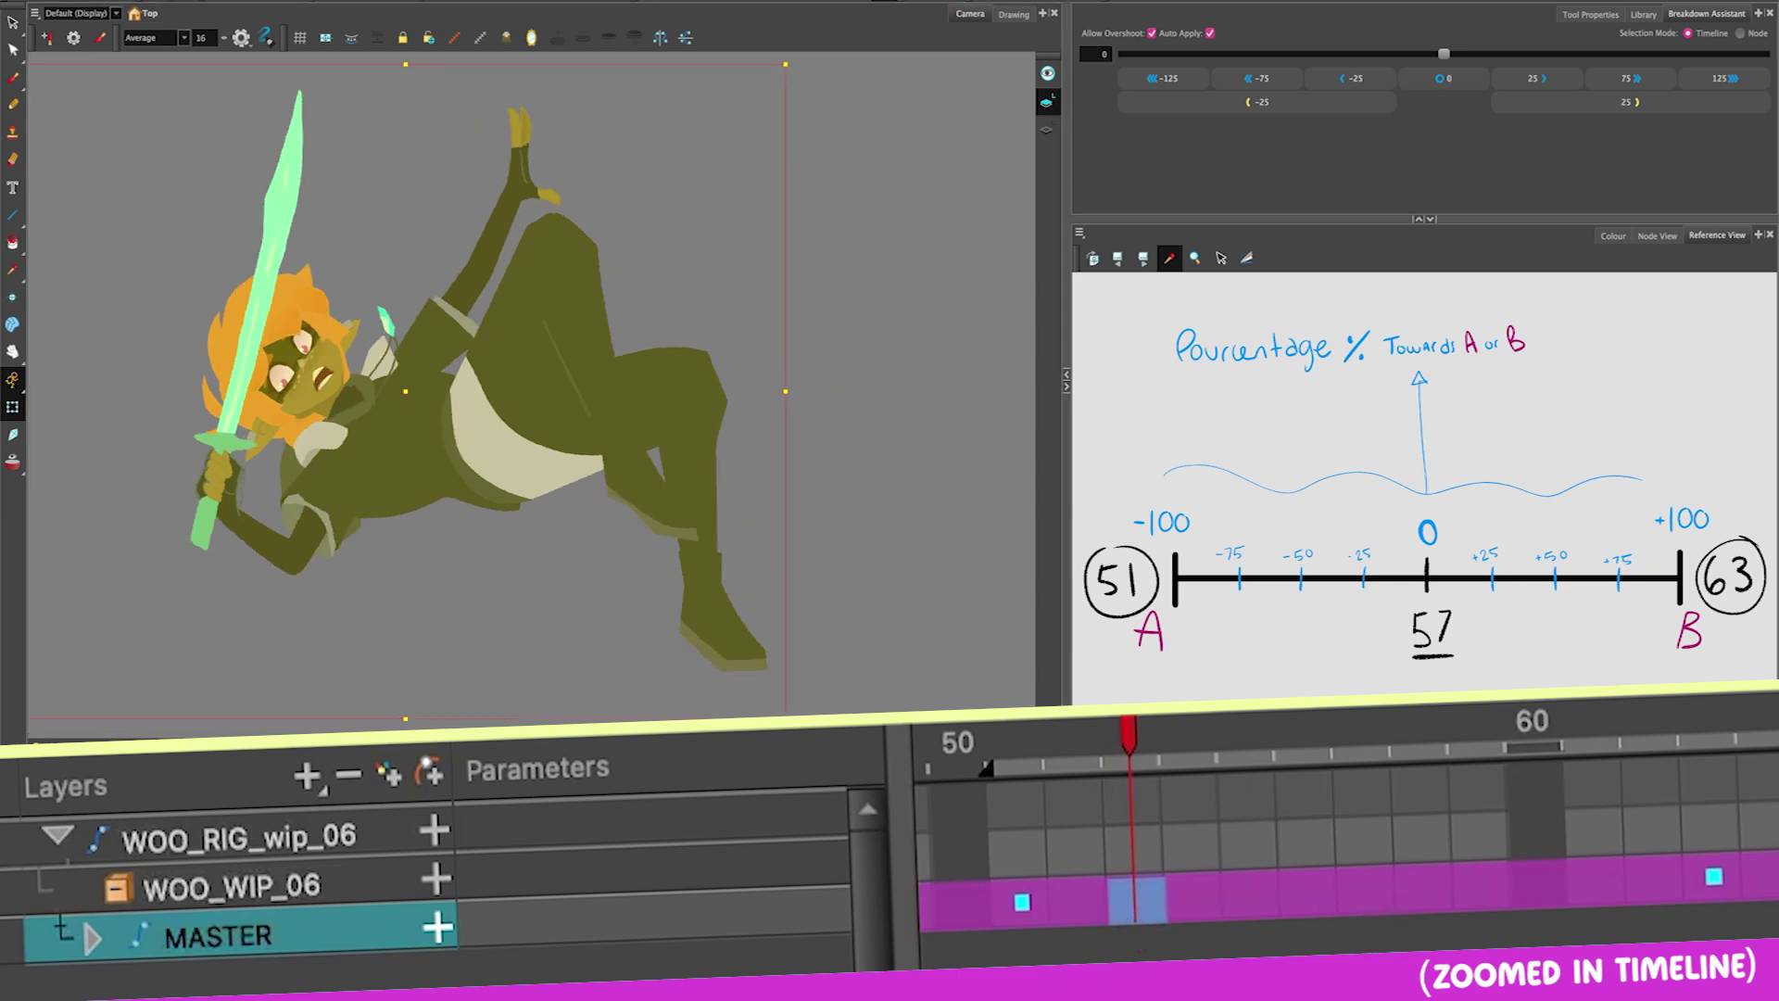
drag(1132, 741, 1140, 898)
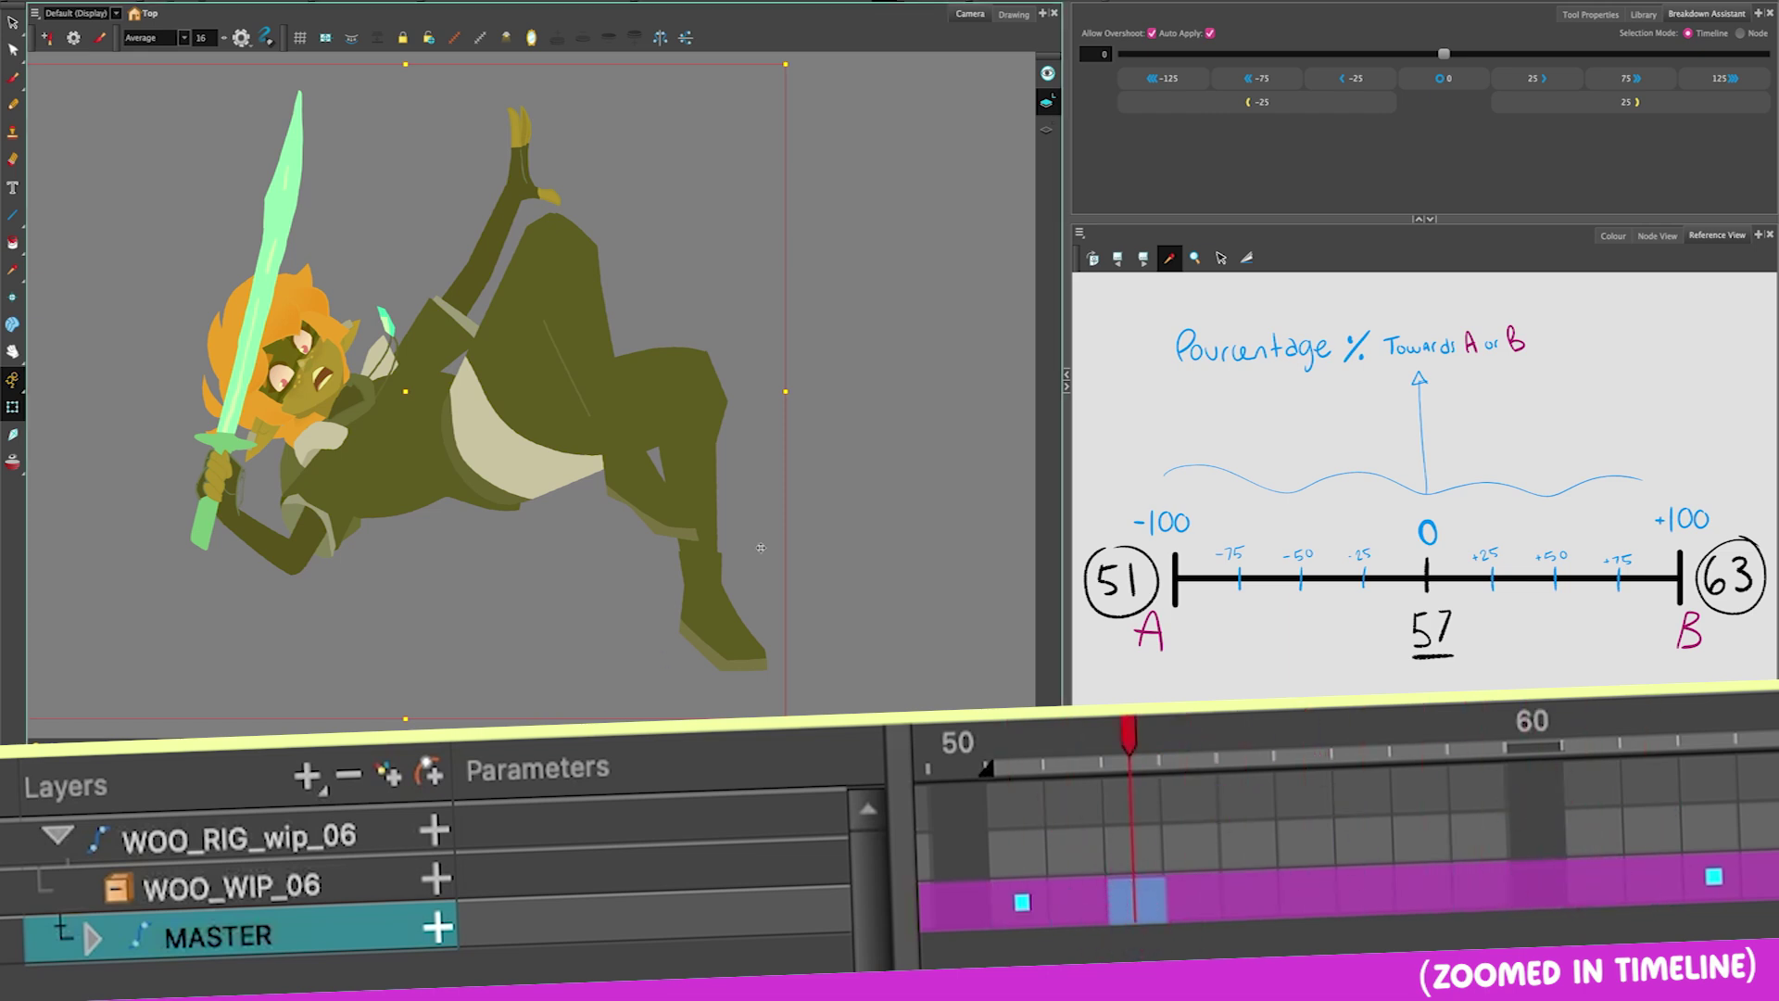
click(1442, 79)
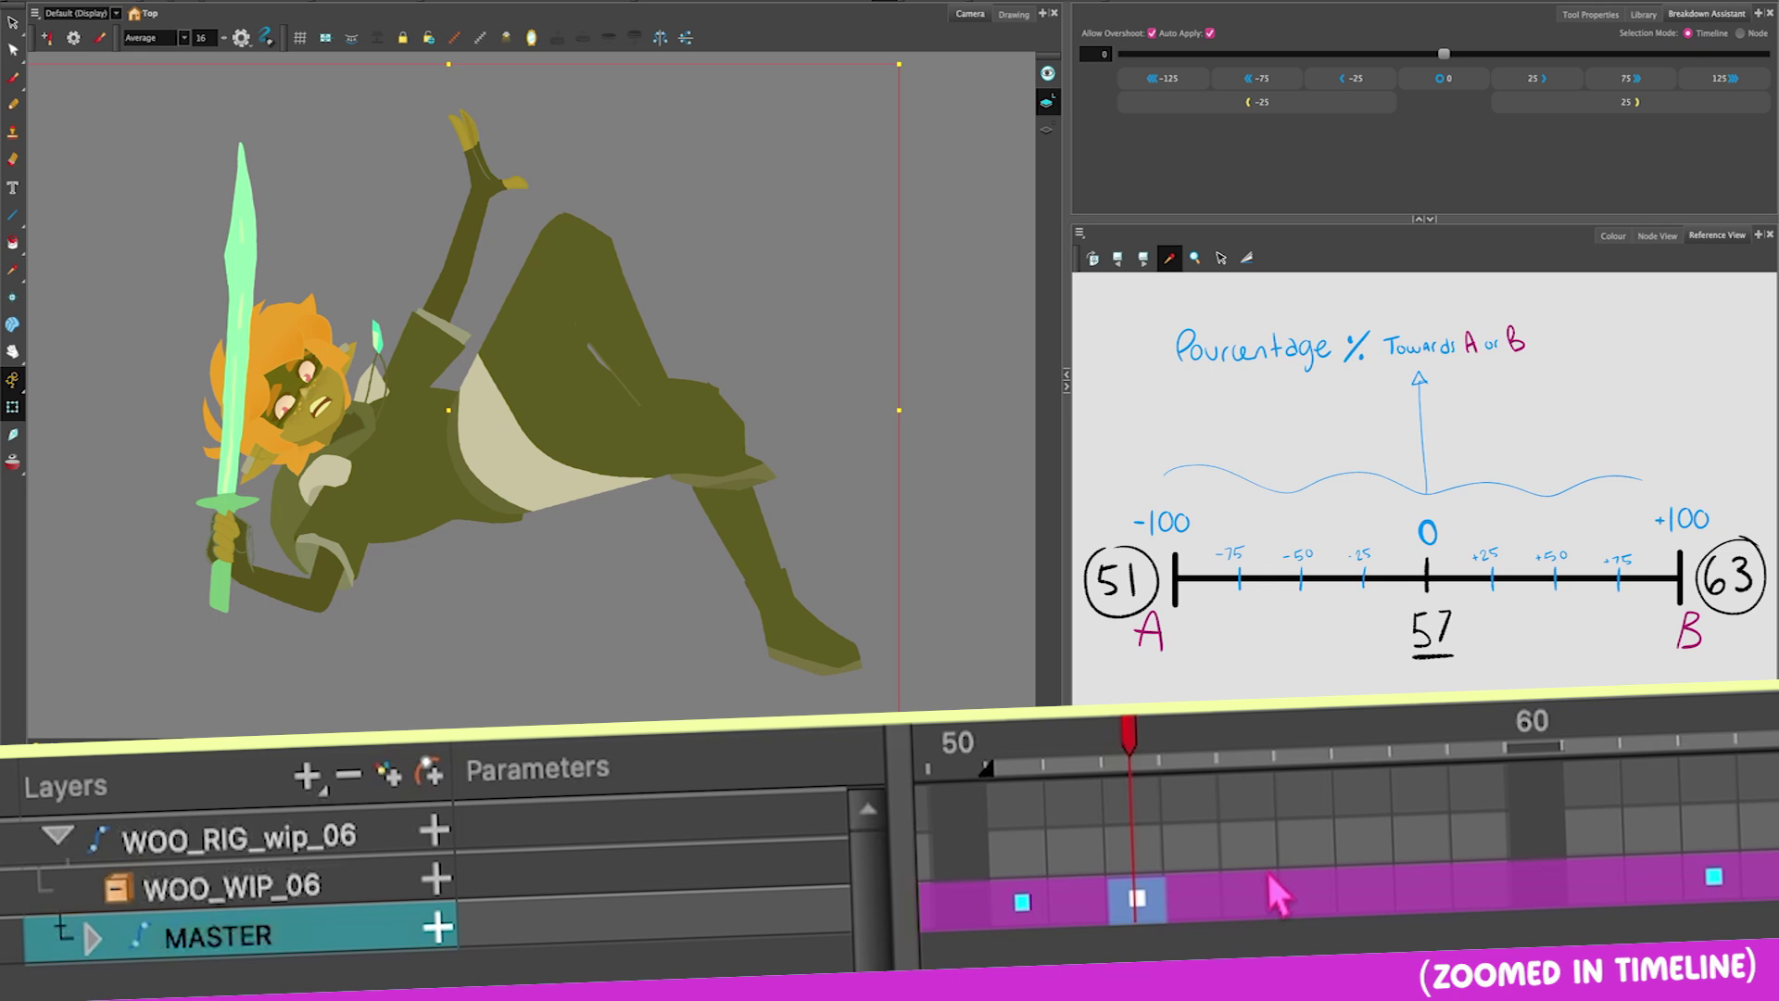
Step: Try motion from 54 to 63 with a key at 58, undo it, and compare frames 54–58
key(ctrl+k)
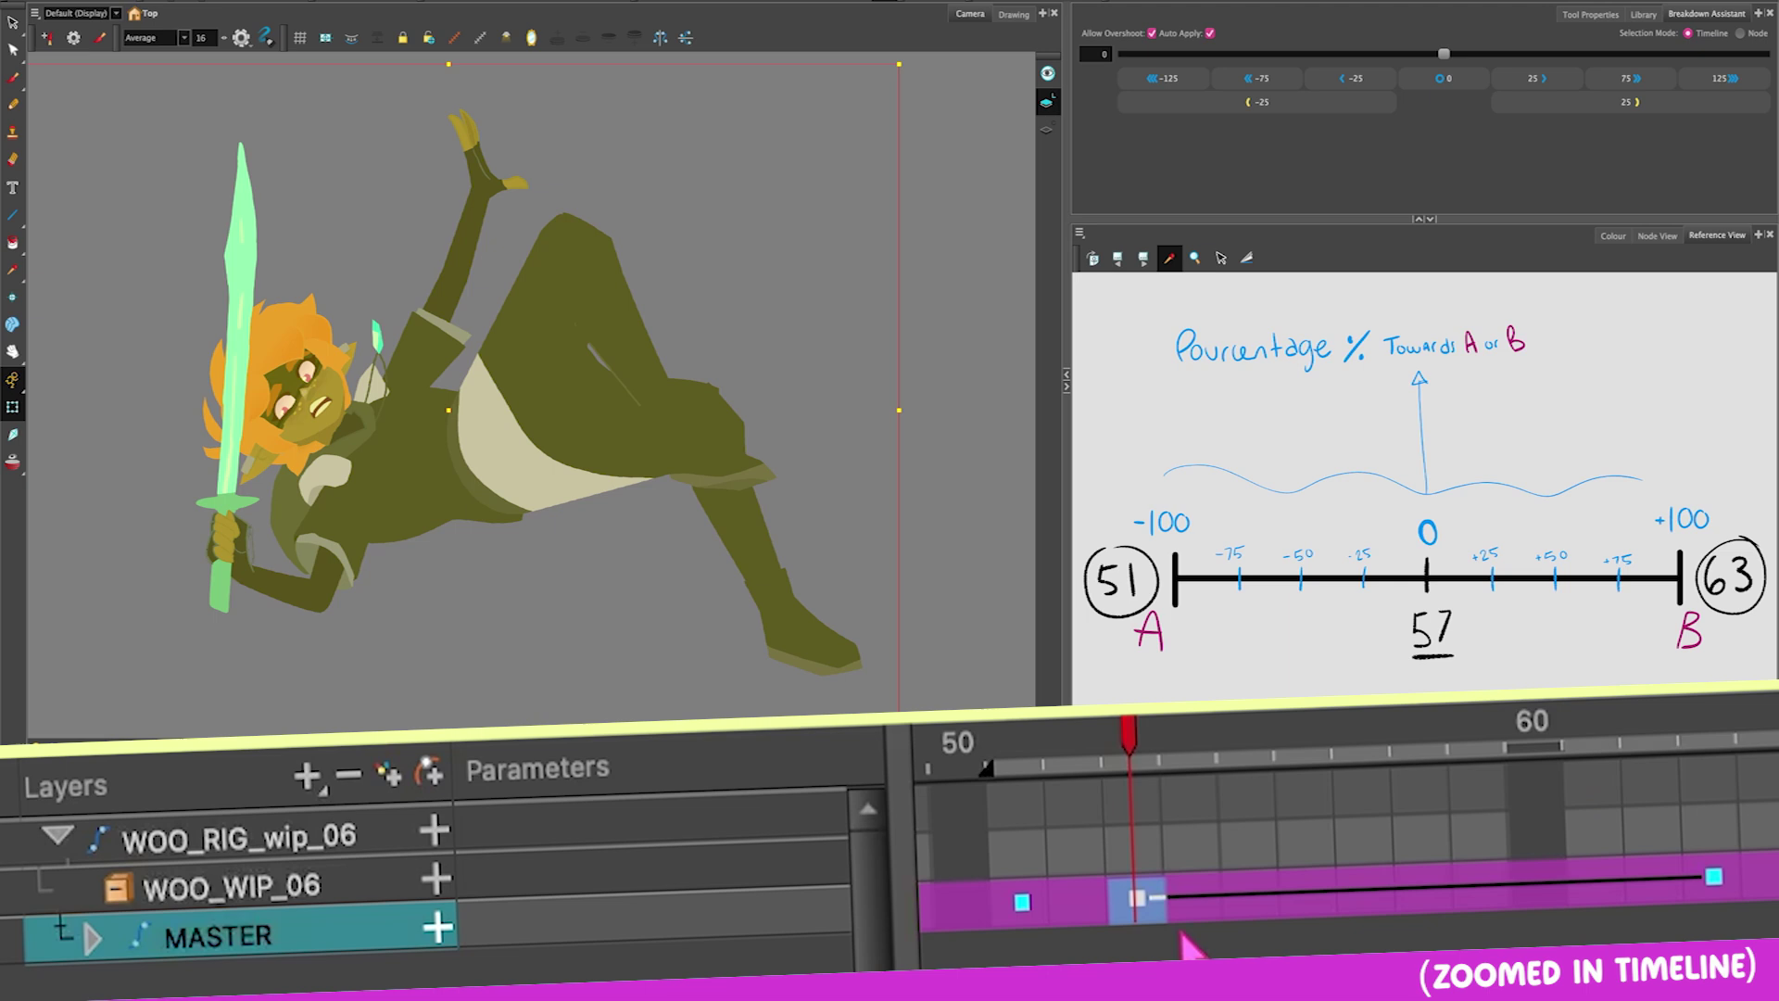
click(1364, 892)
key(F6)
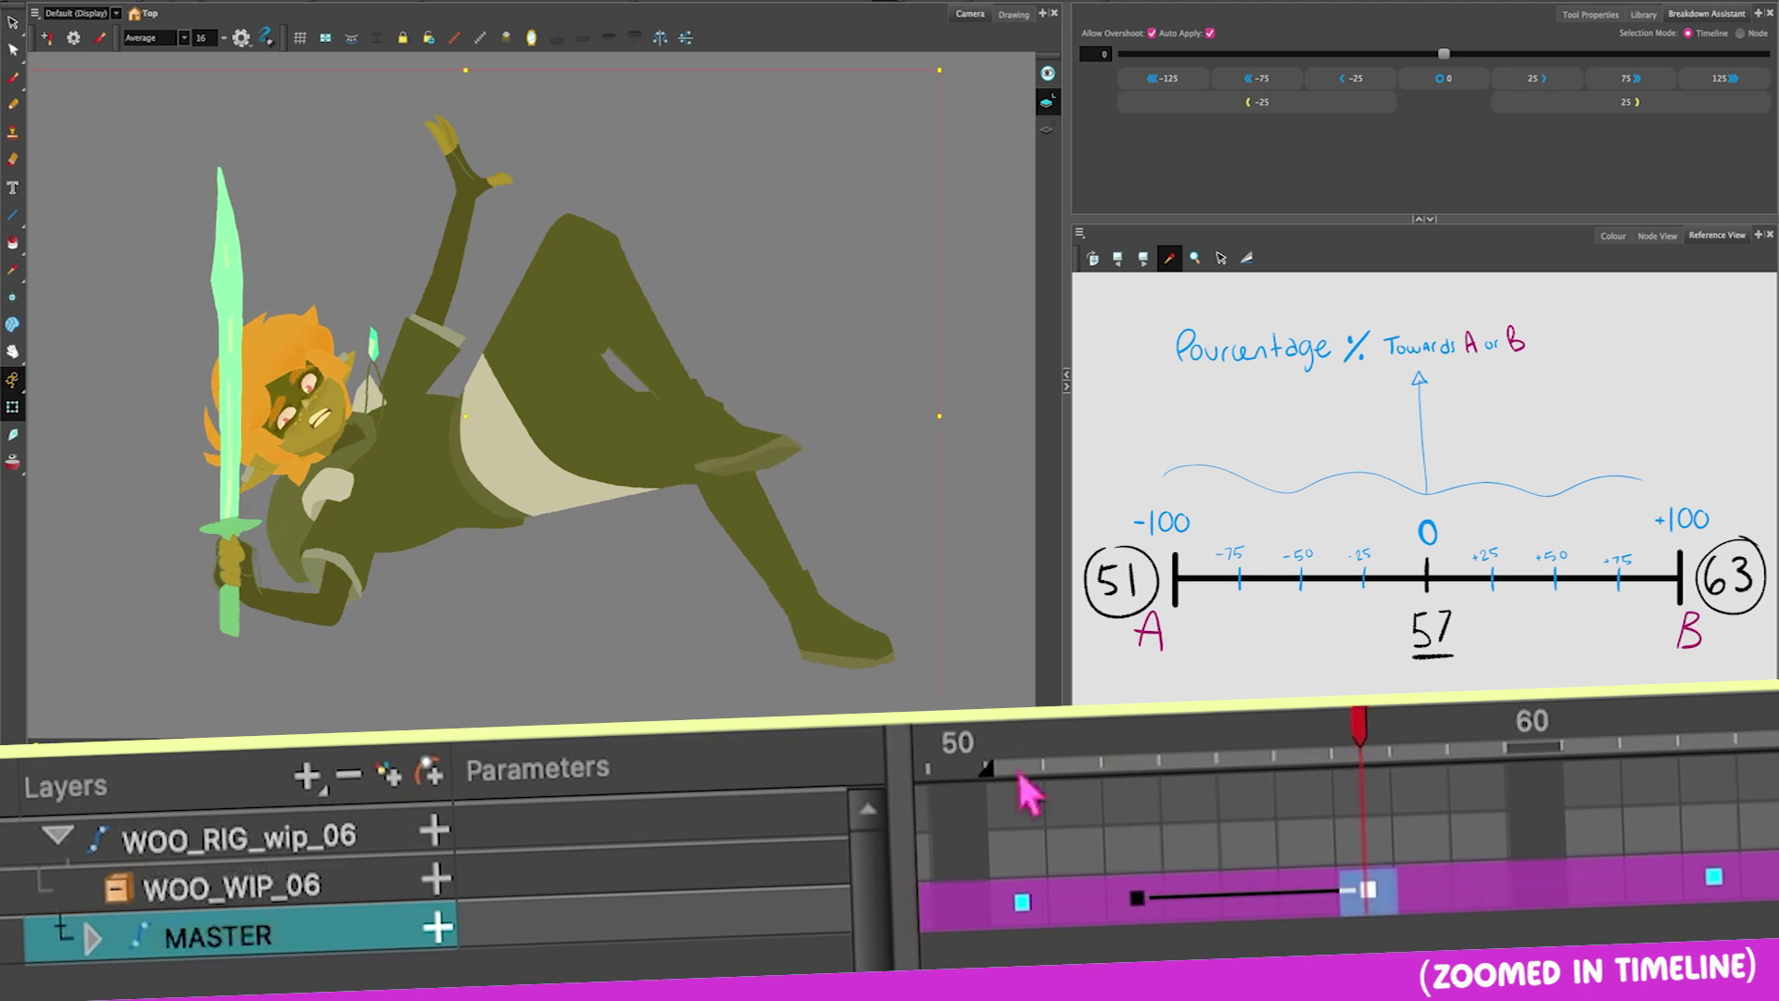
key(ctrl+z)
key(ctrl+z)
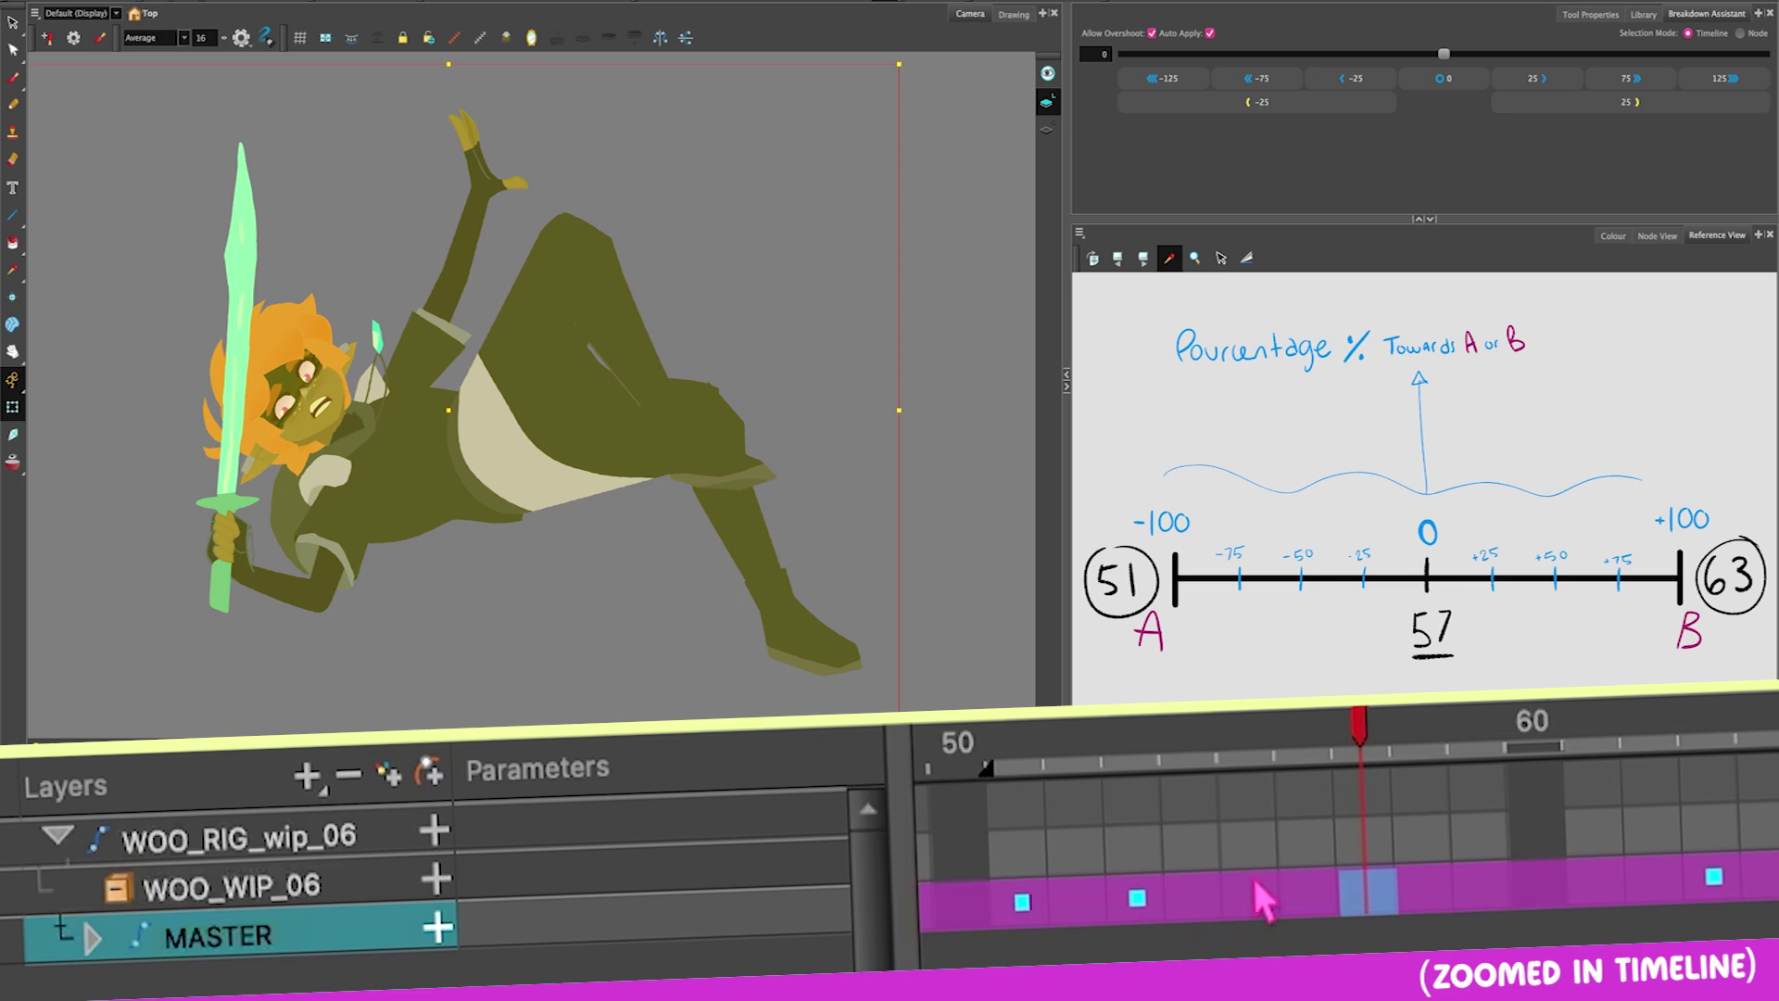
drag(1079, 767, 1458, 838)
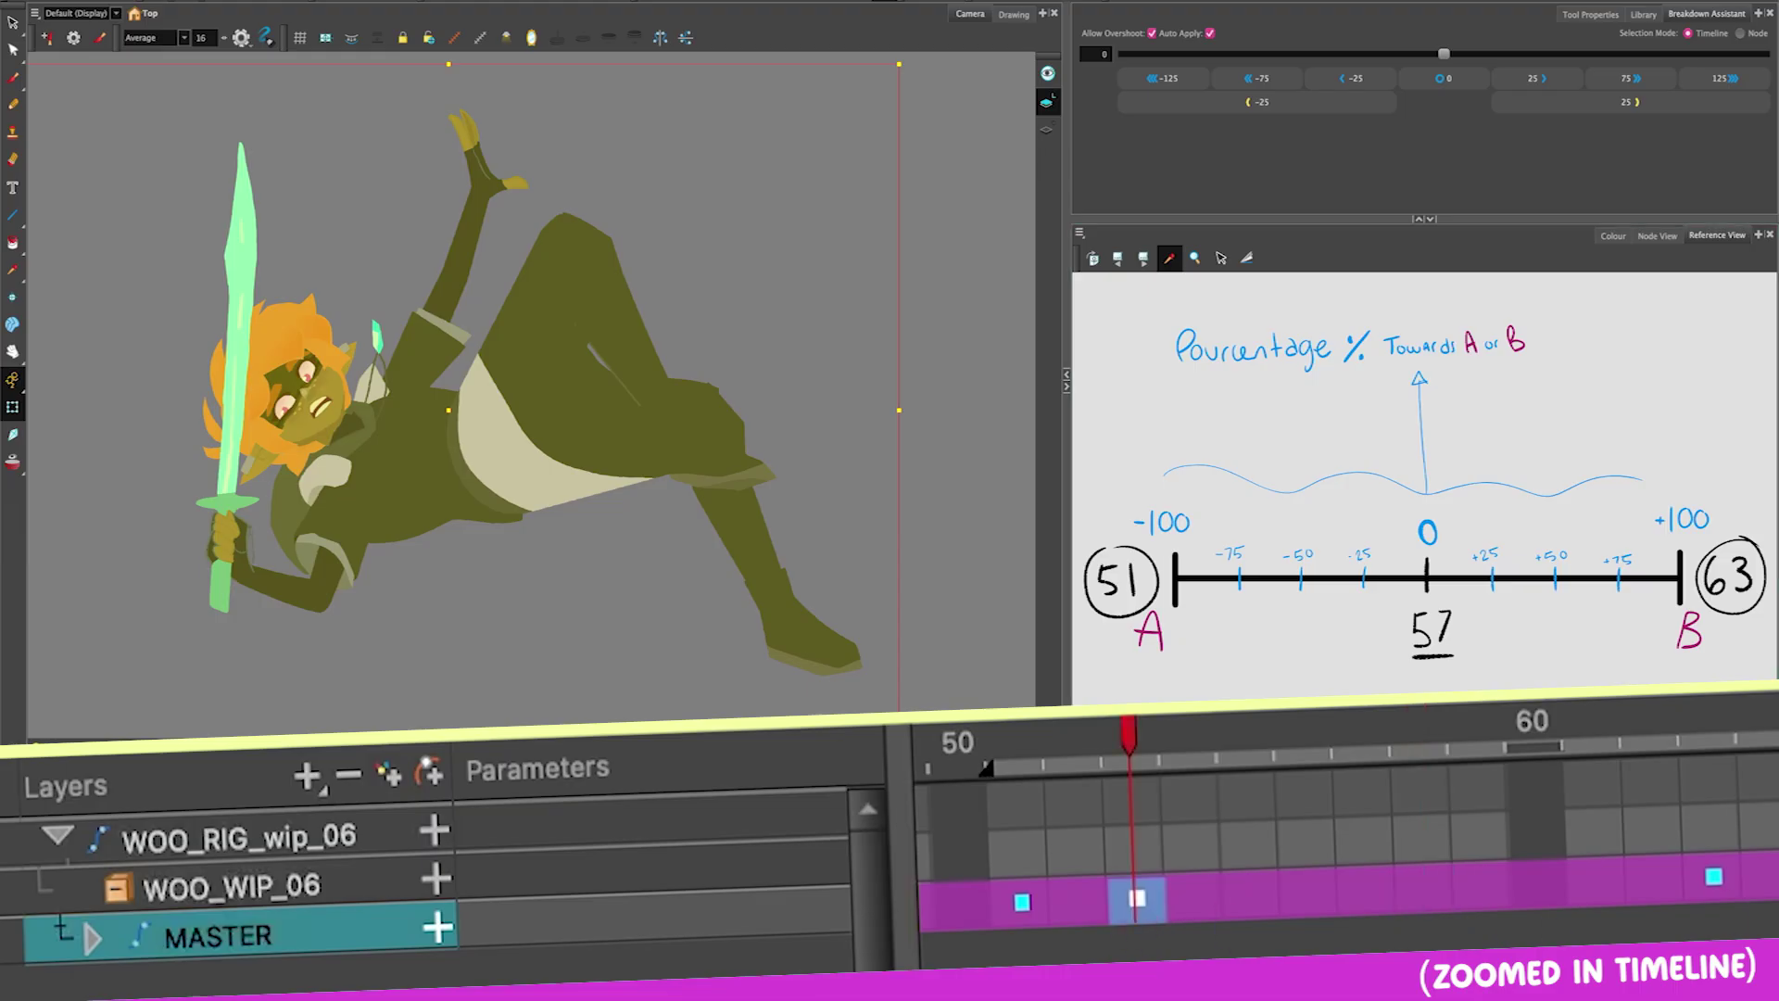
Step: Key an even 0 breakdown at frame 57 and select the span from key 51 to 63
click(1355, 888)
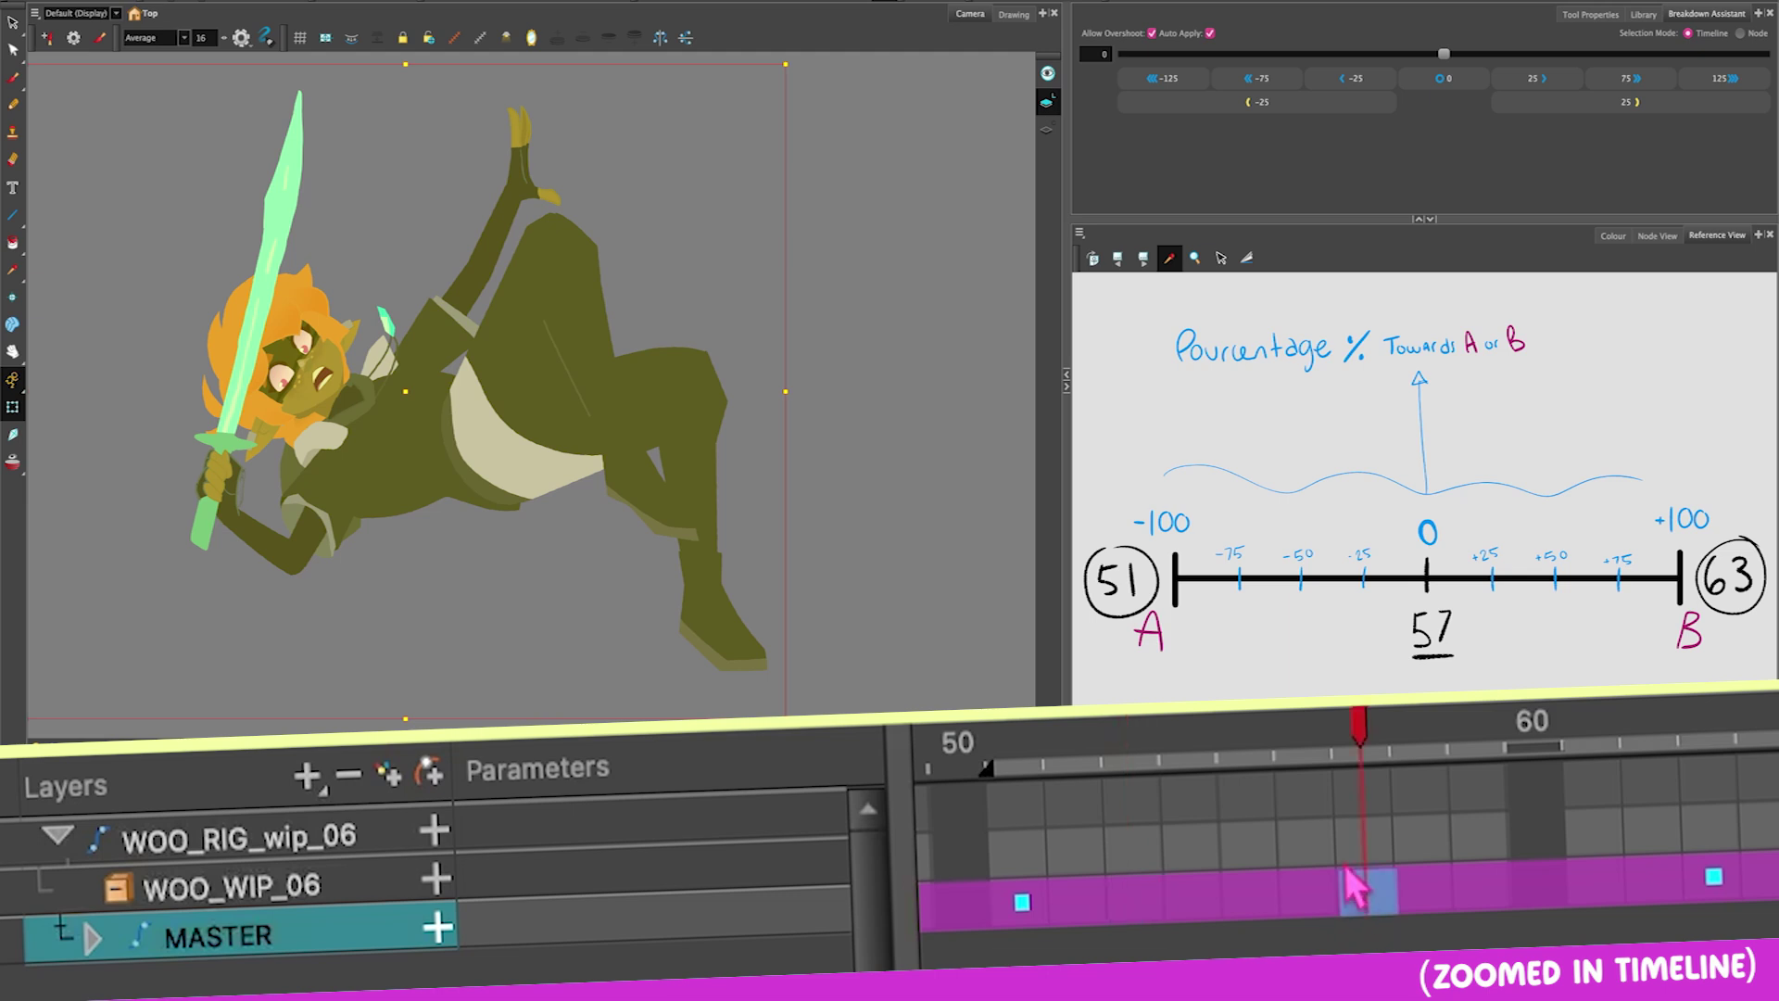
click(1449, 90)
click(1375, 903)
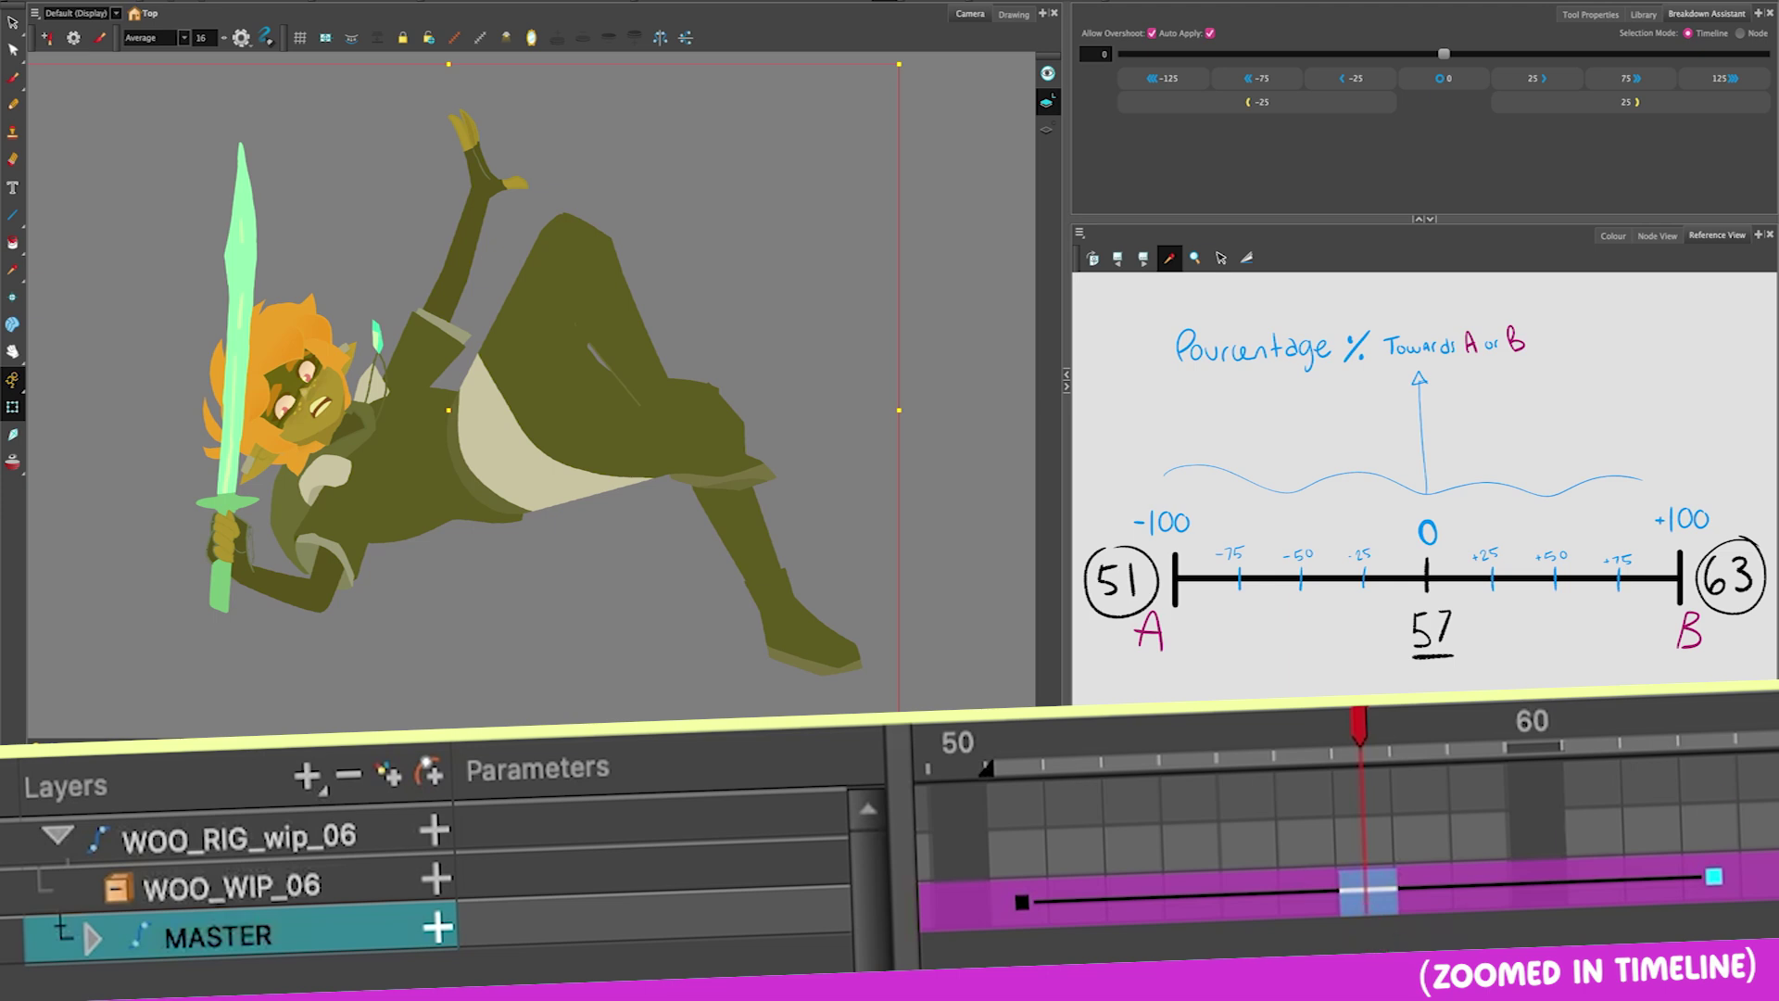
Step: Try and undo an even breakdown, then key a 75 breakdown at 57 and compare with 51 and 63
click(1442, 80)
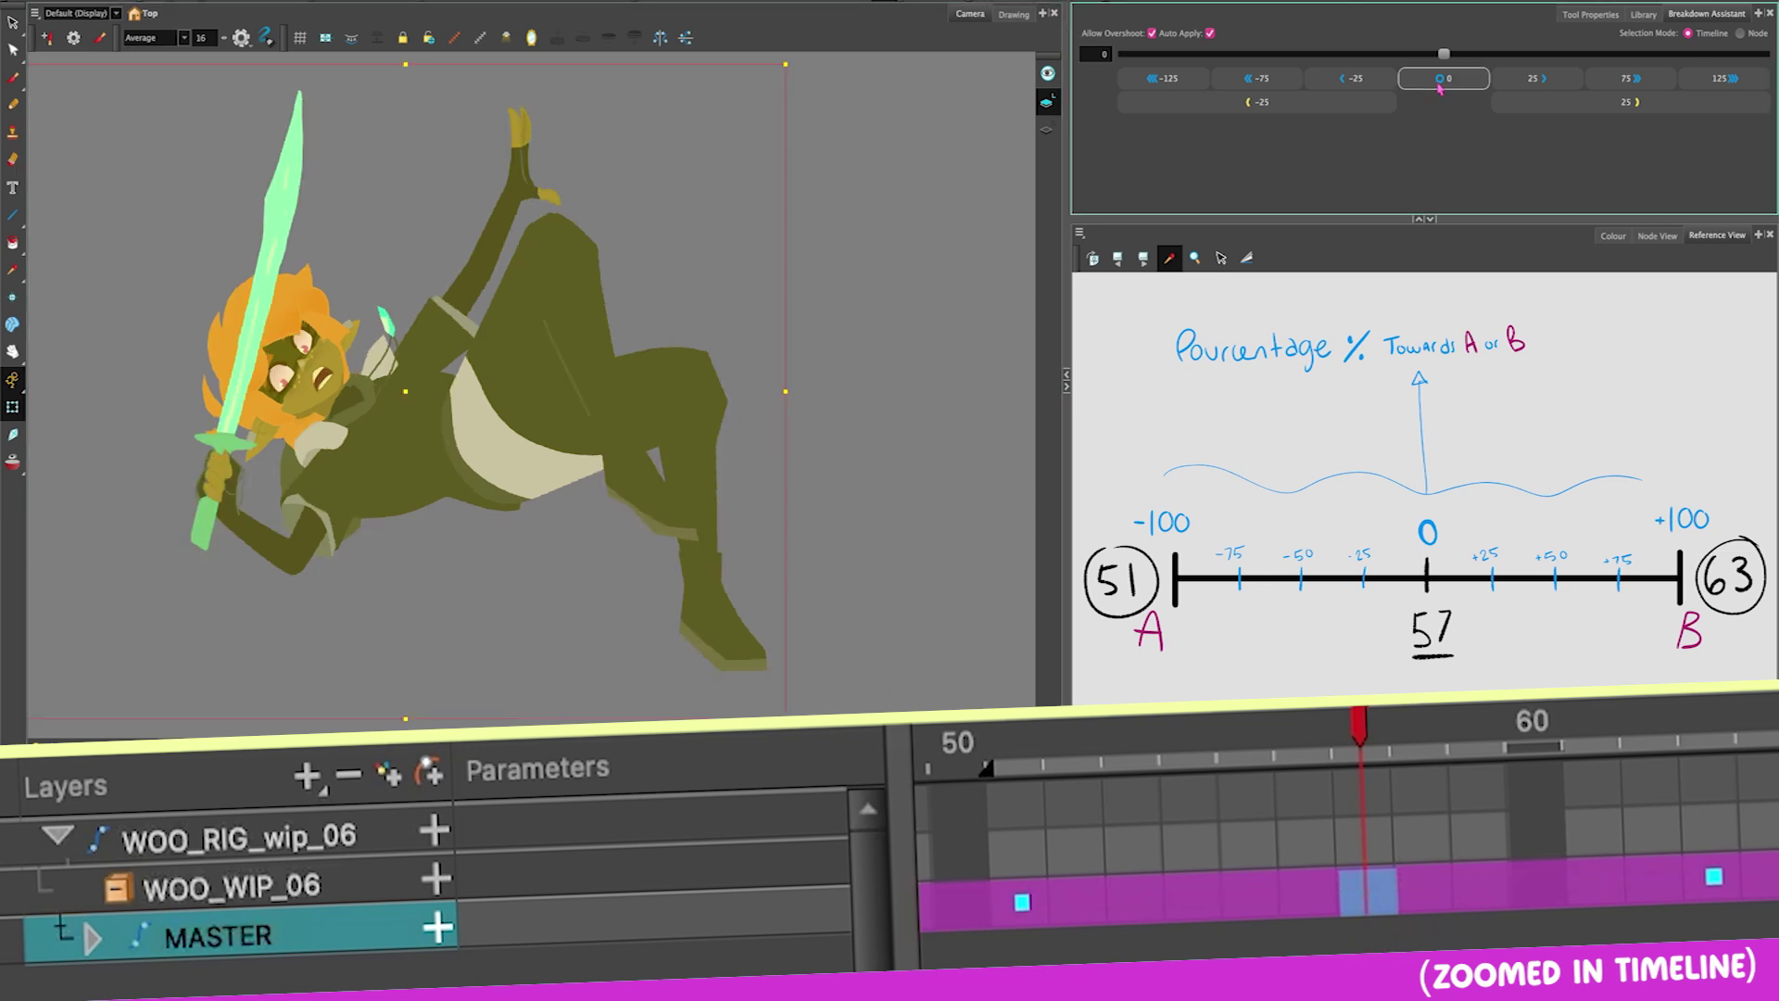
click(1440, 81)
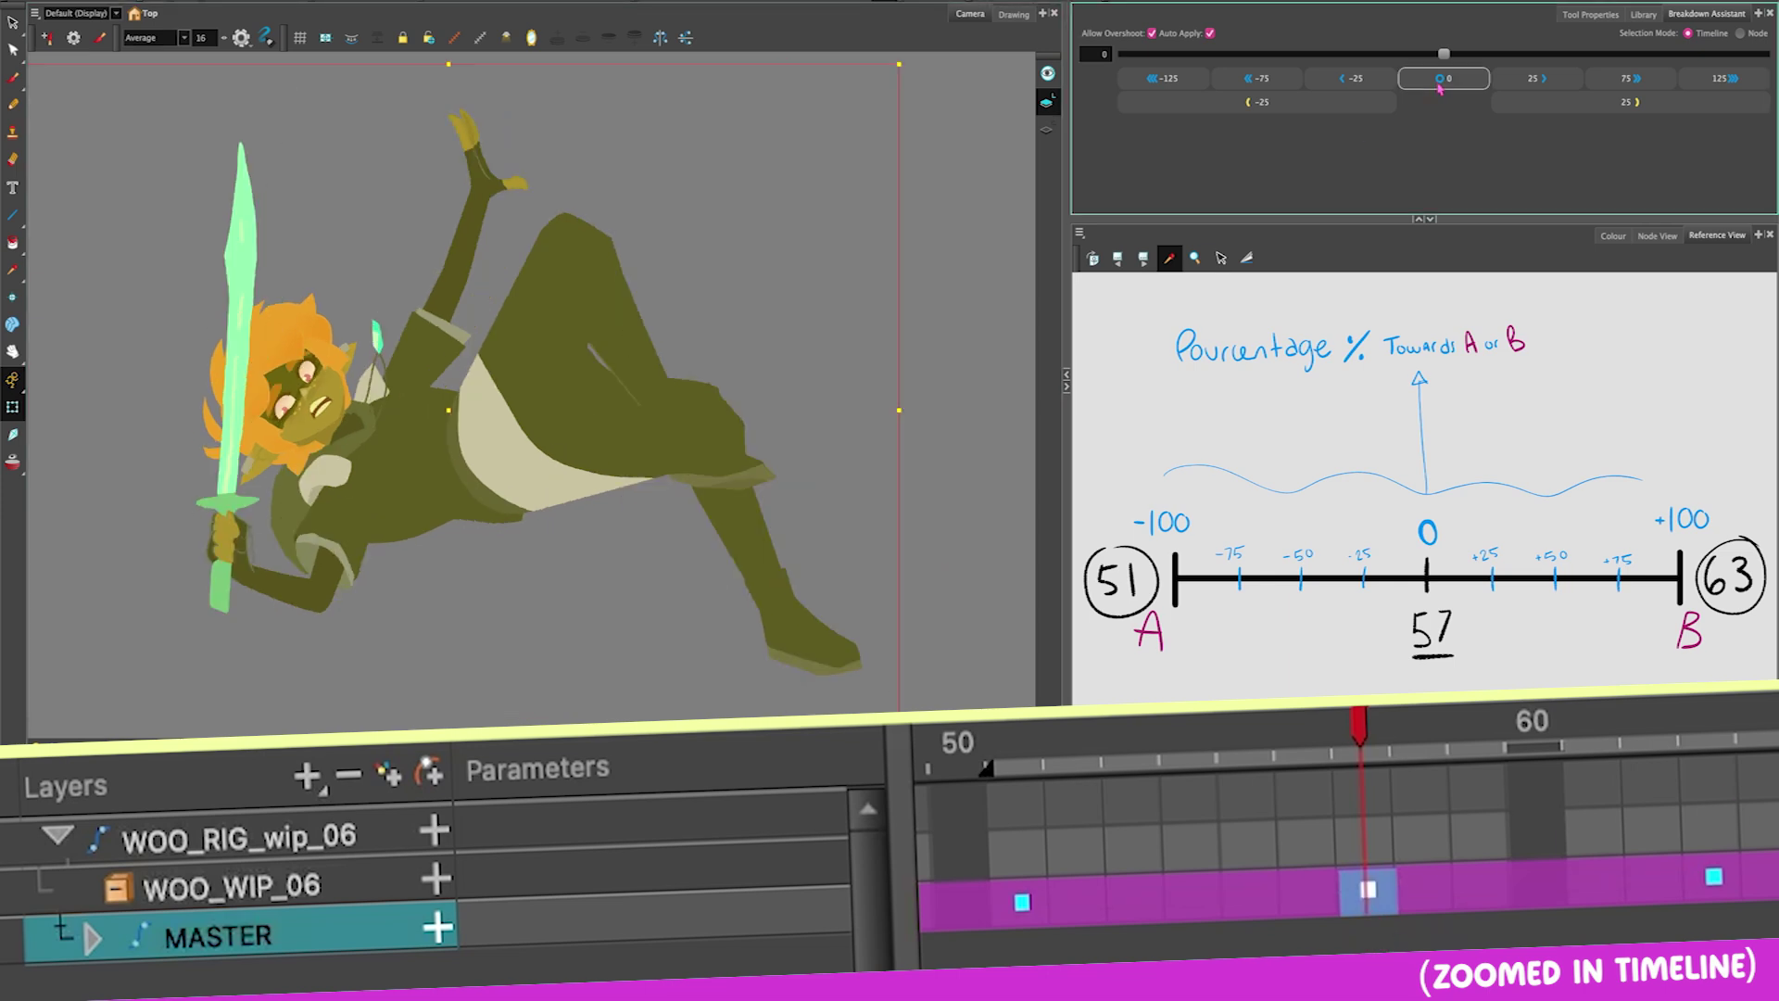
key(ctrl+z)
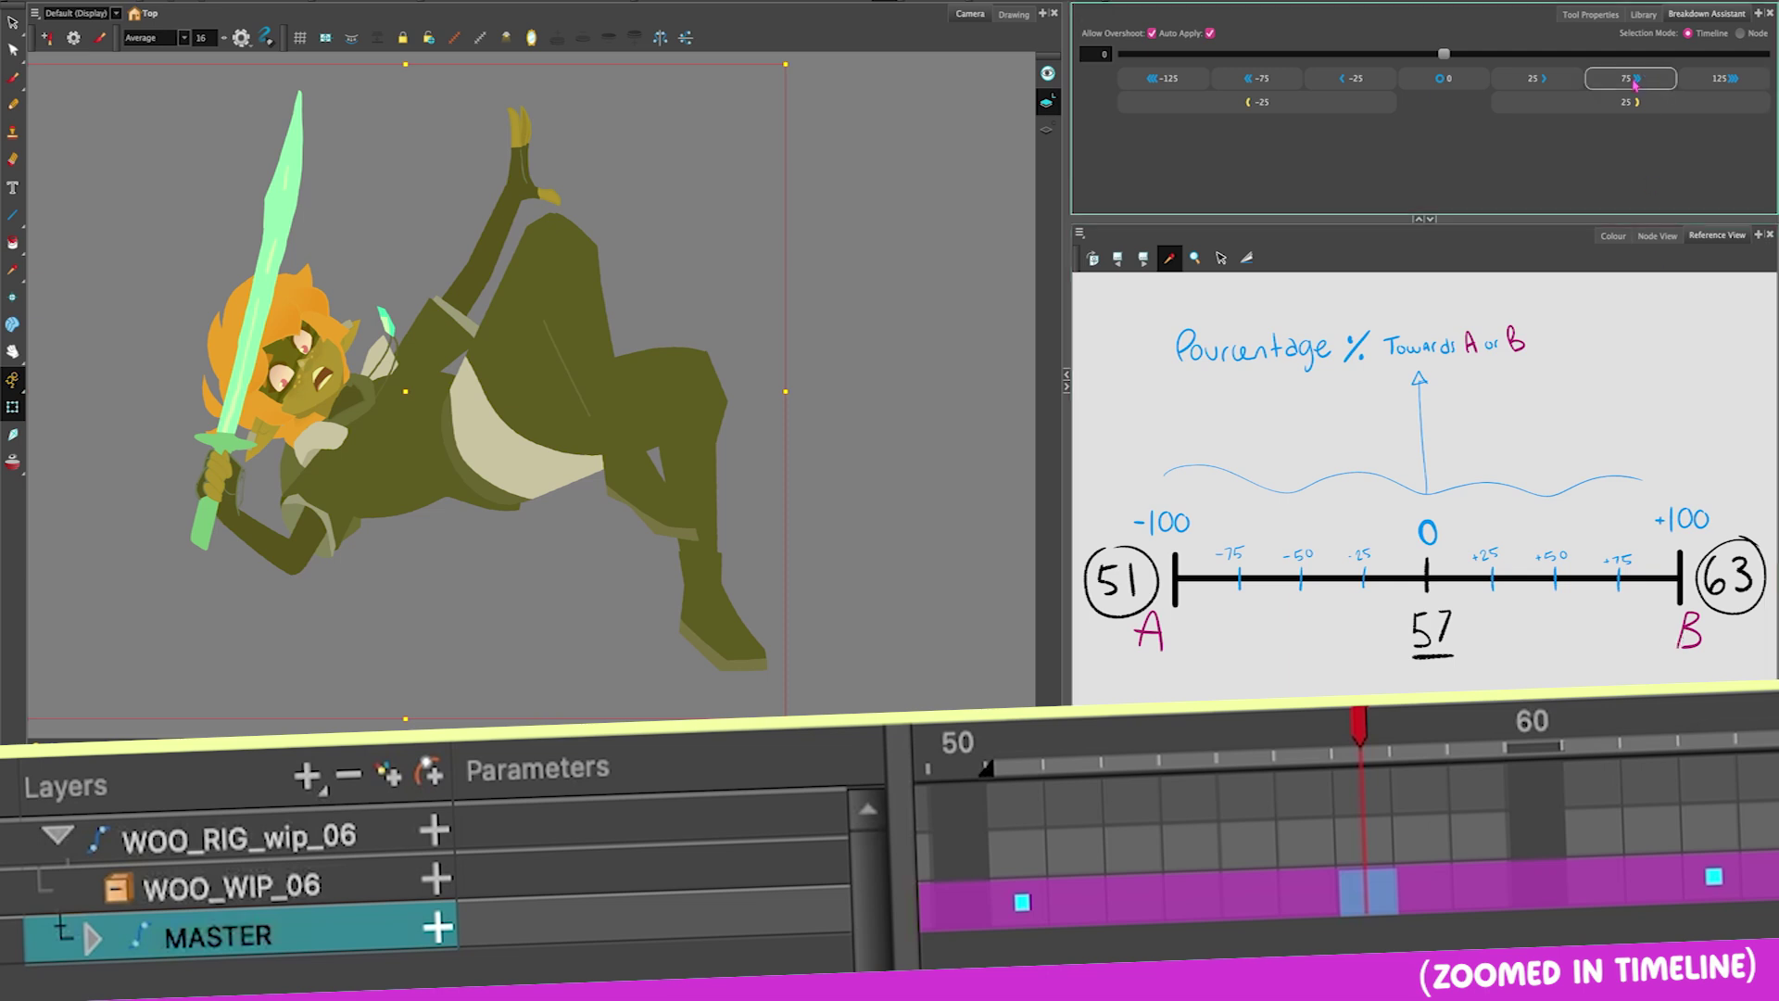
click(1638, 81)
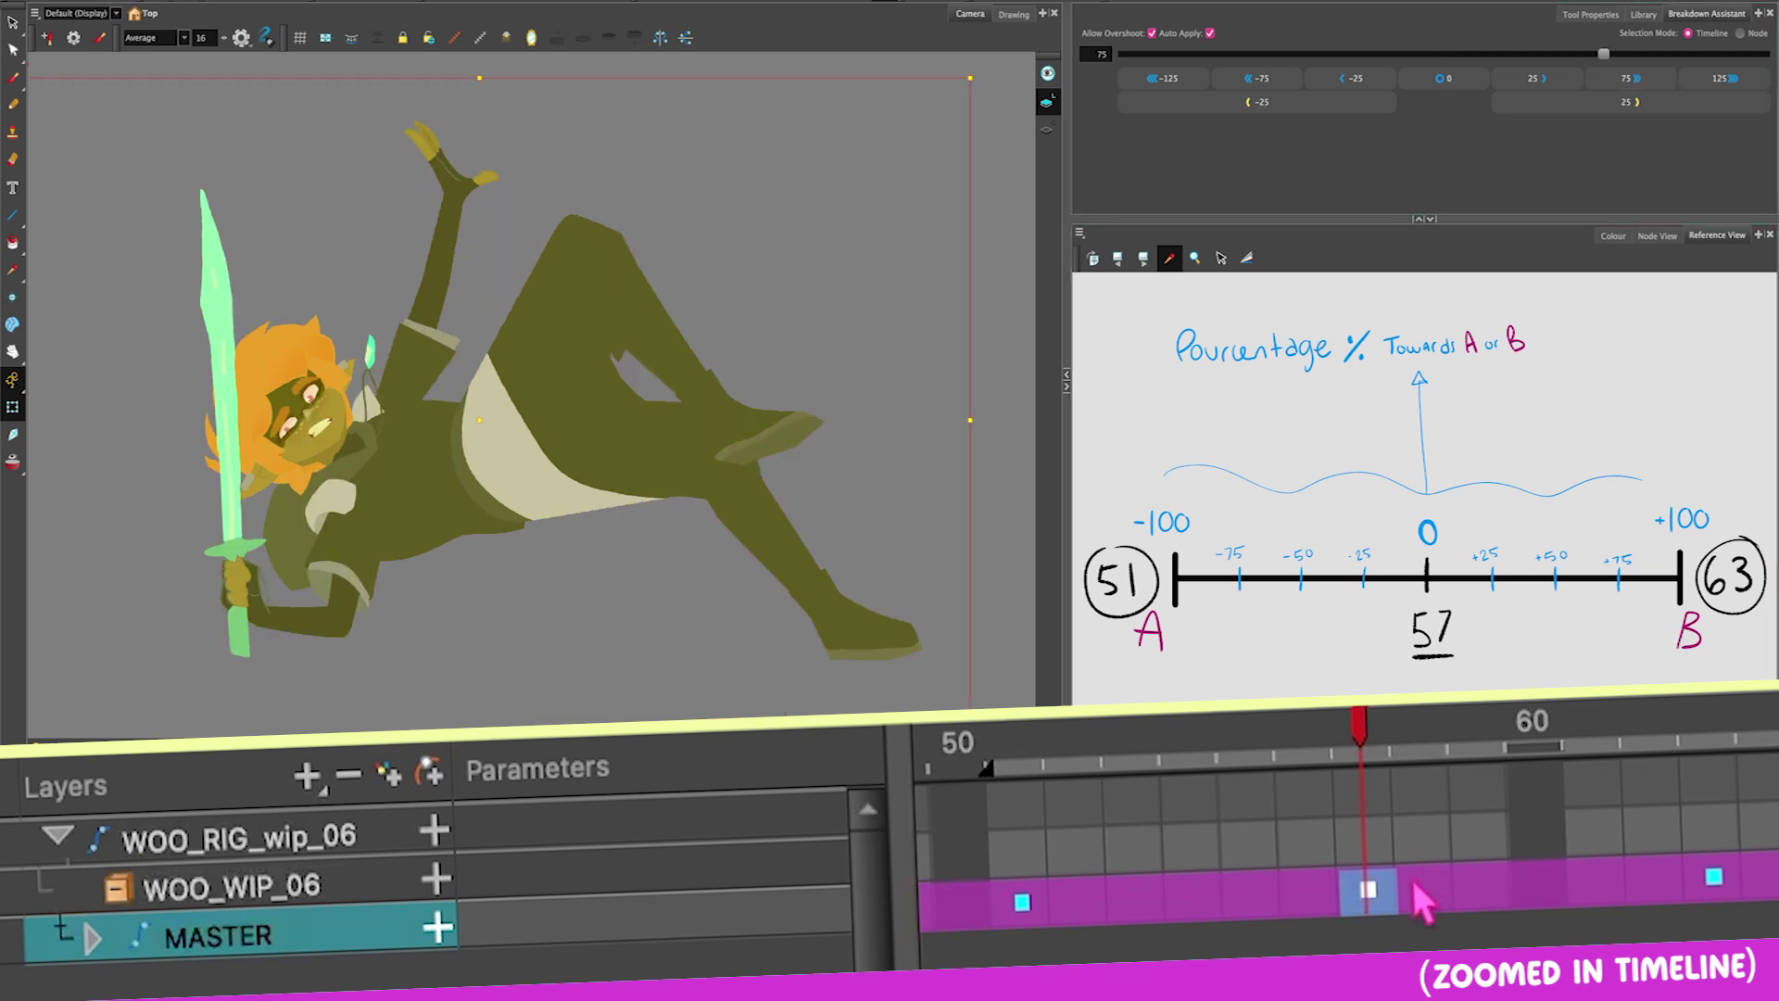
click(1713, 885)
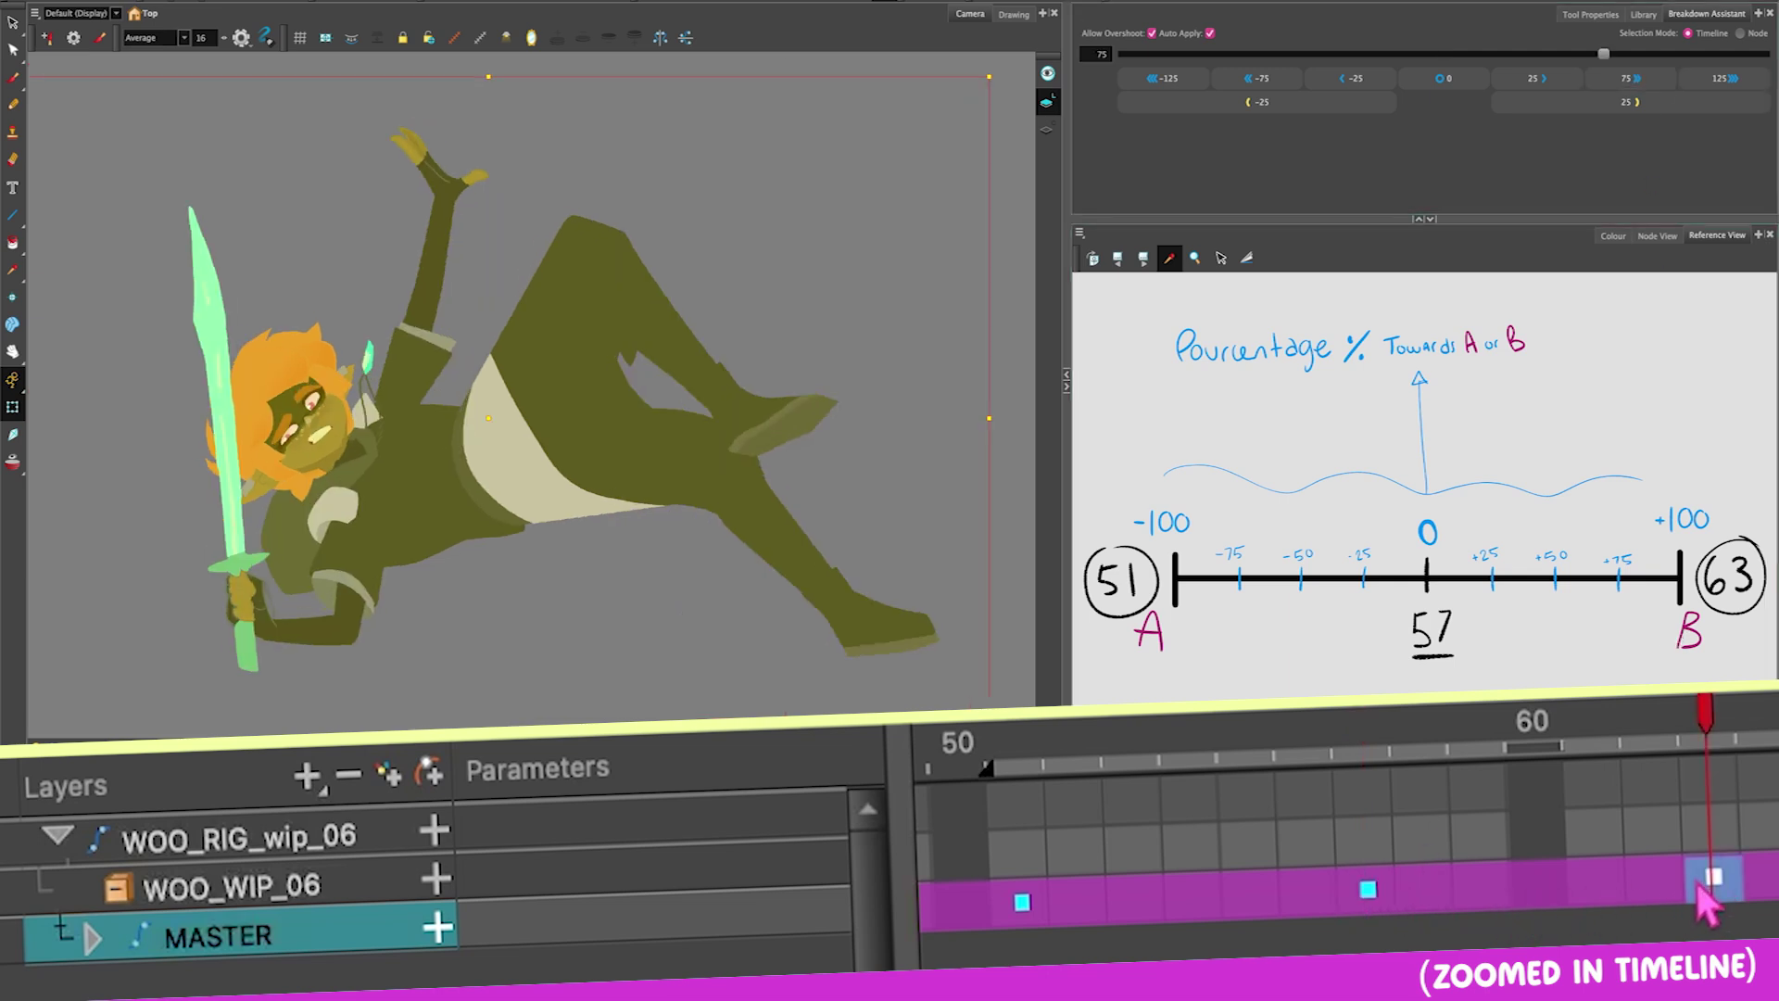
click(1370, 891)
click(1023, 900)
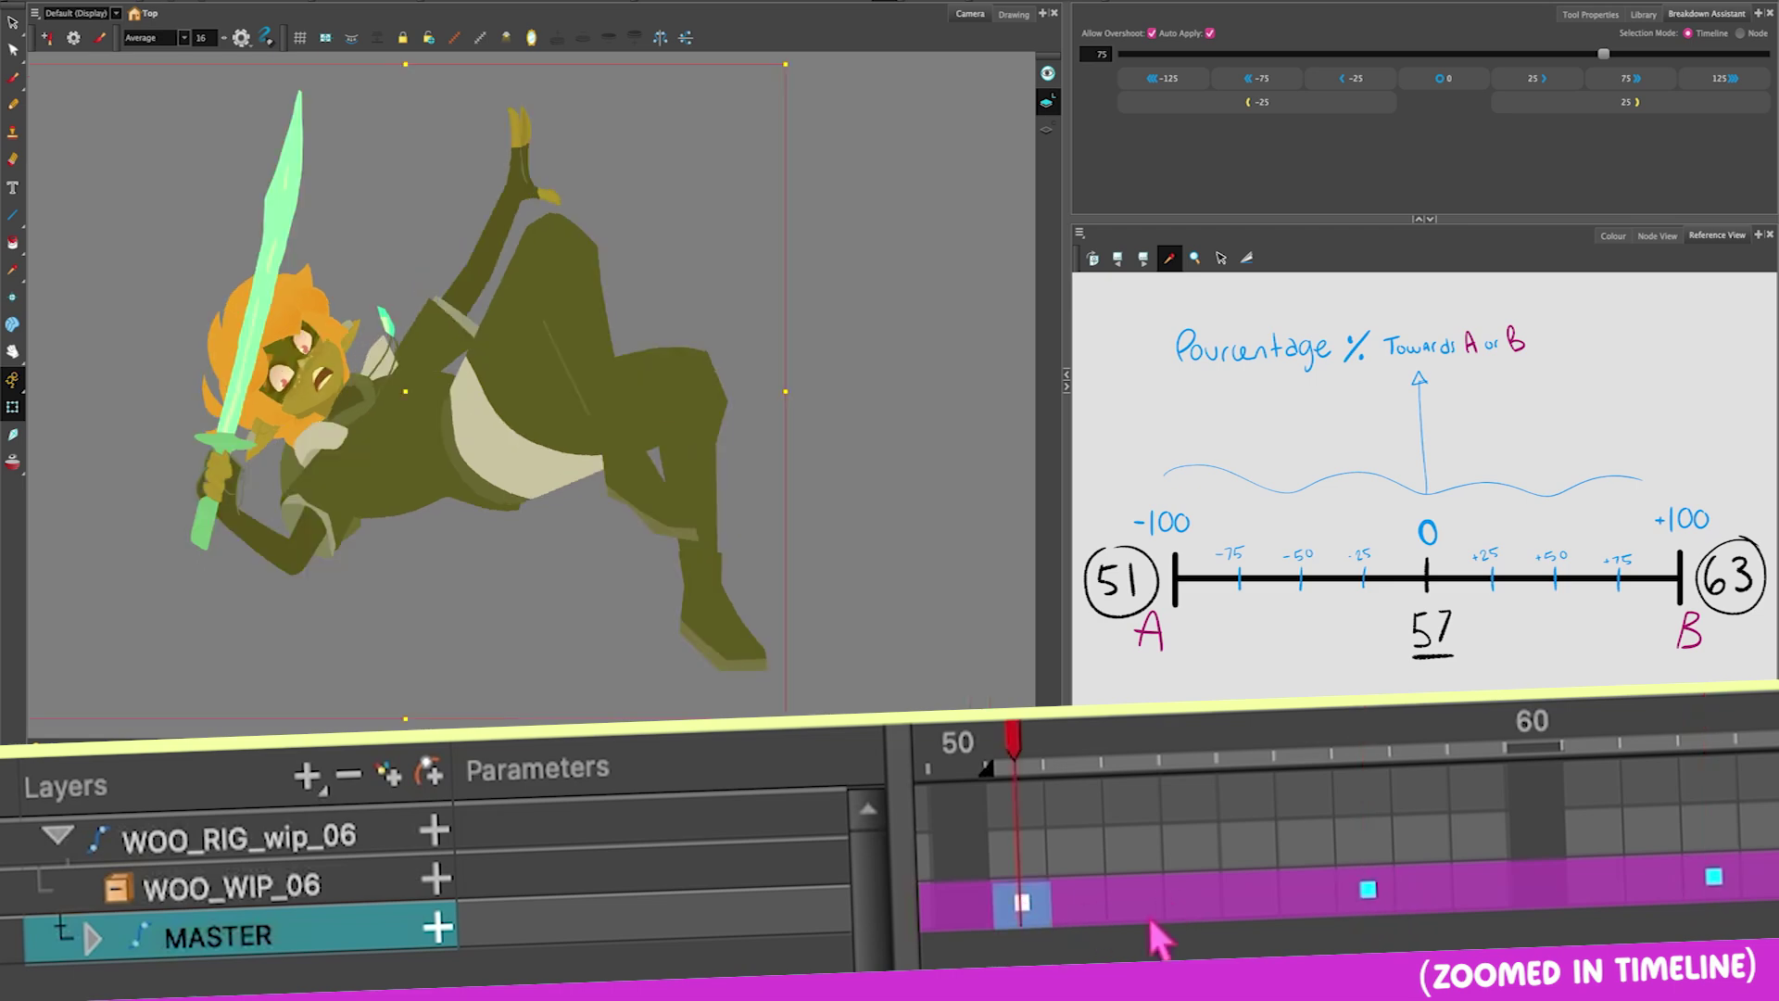
click(1369, 894)
Step: Apply a -75 breakdown leaning toward pose A at frame 56 and scrub to review it
click(1261, 77)
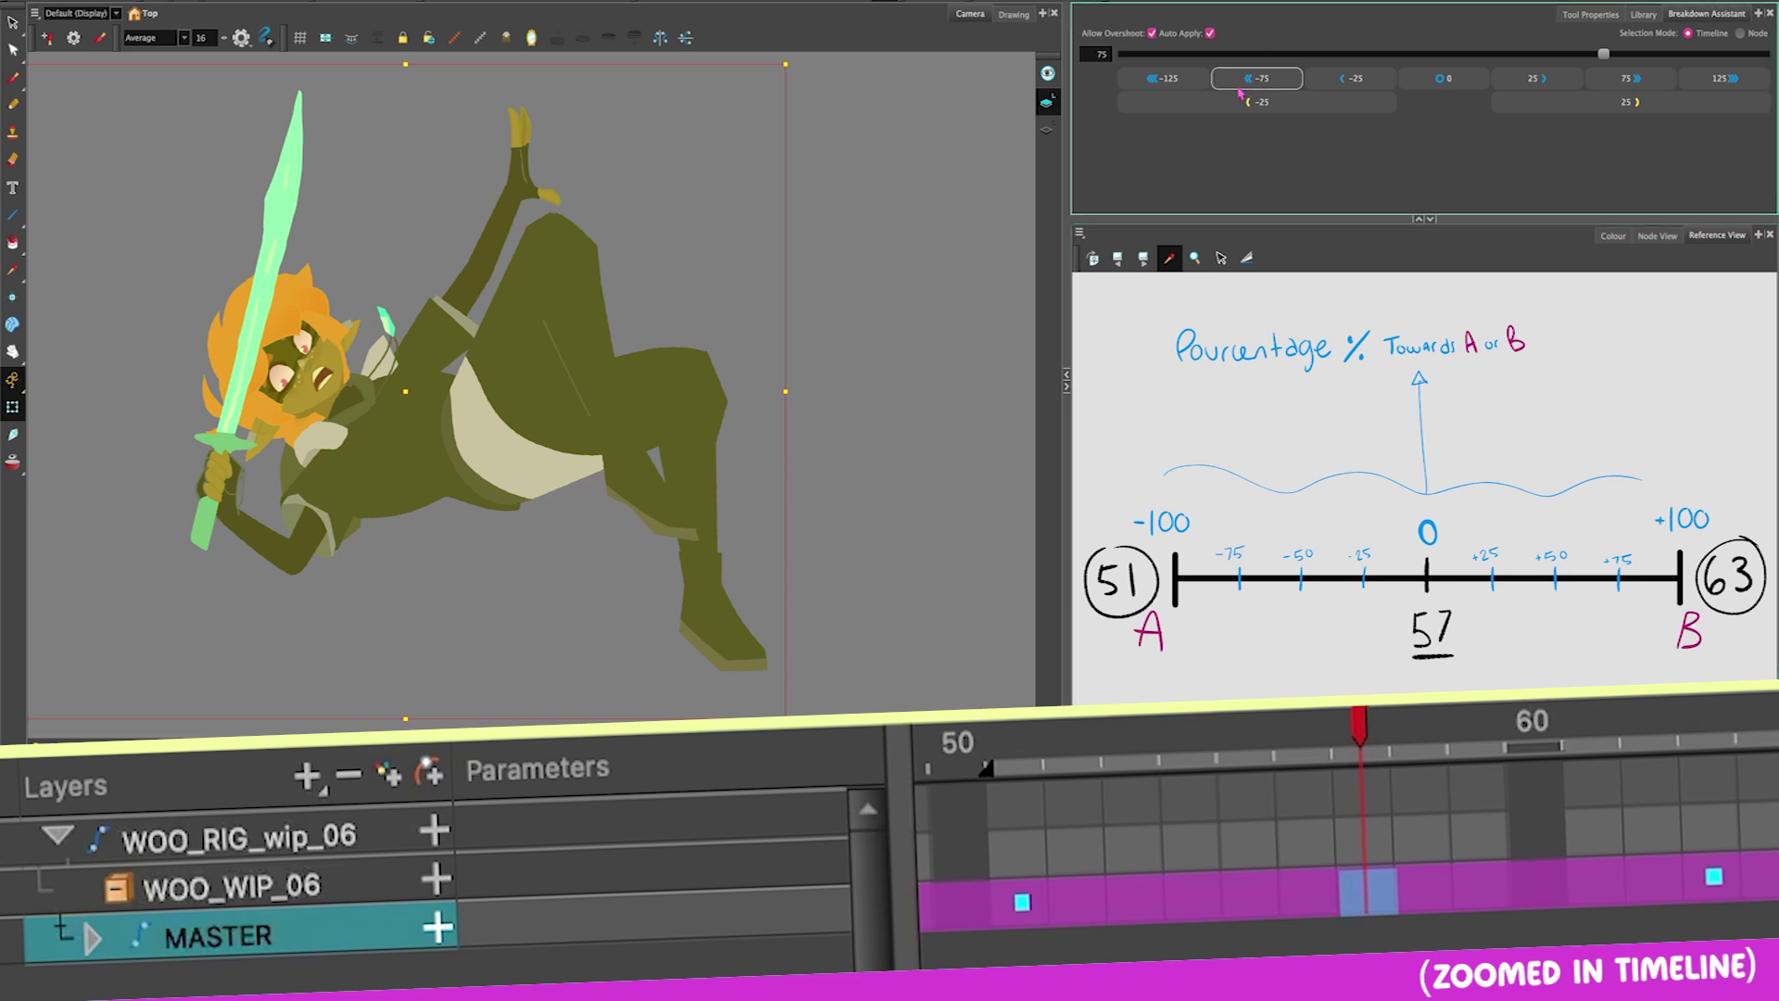
click(1241, 89)
drag(1057, 759, 1361, 803)
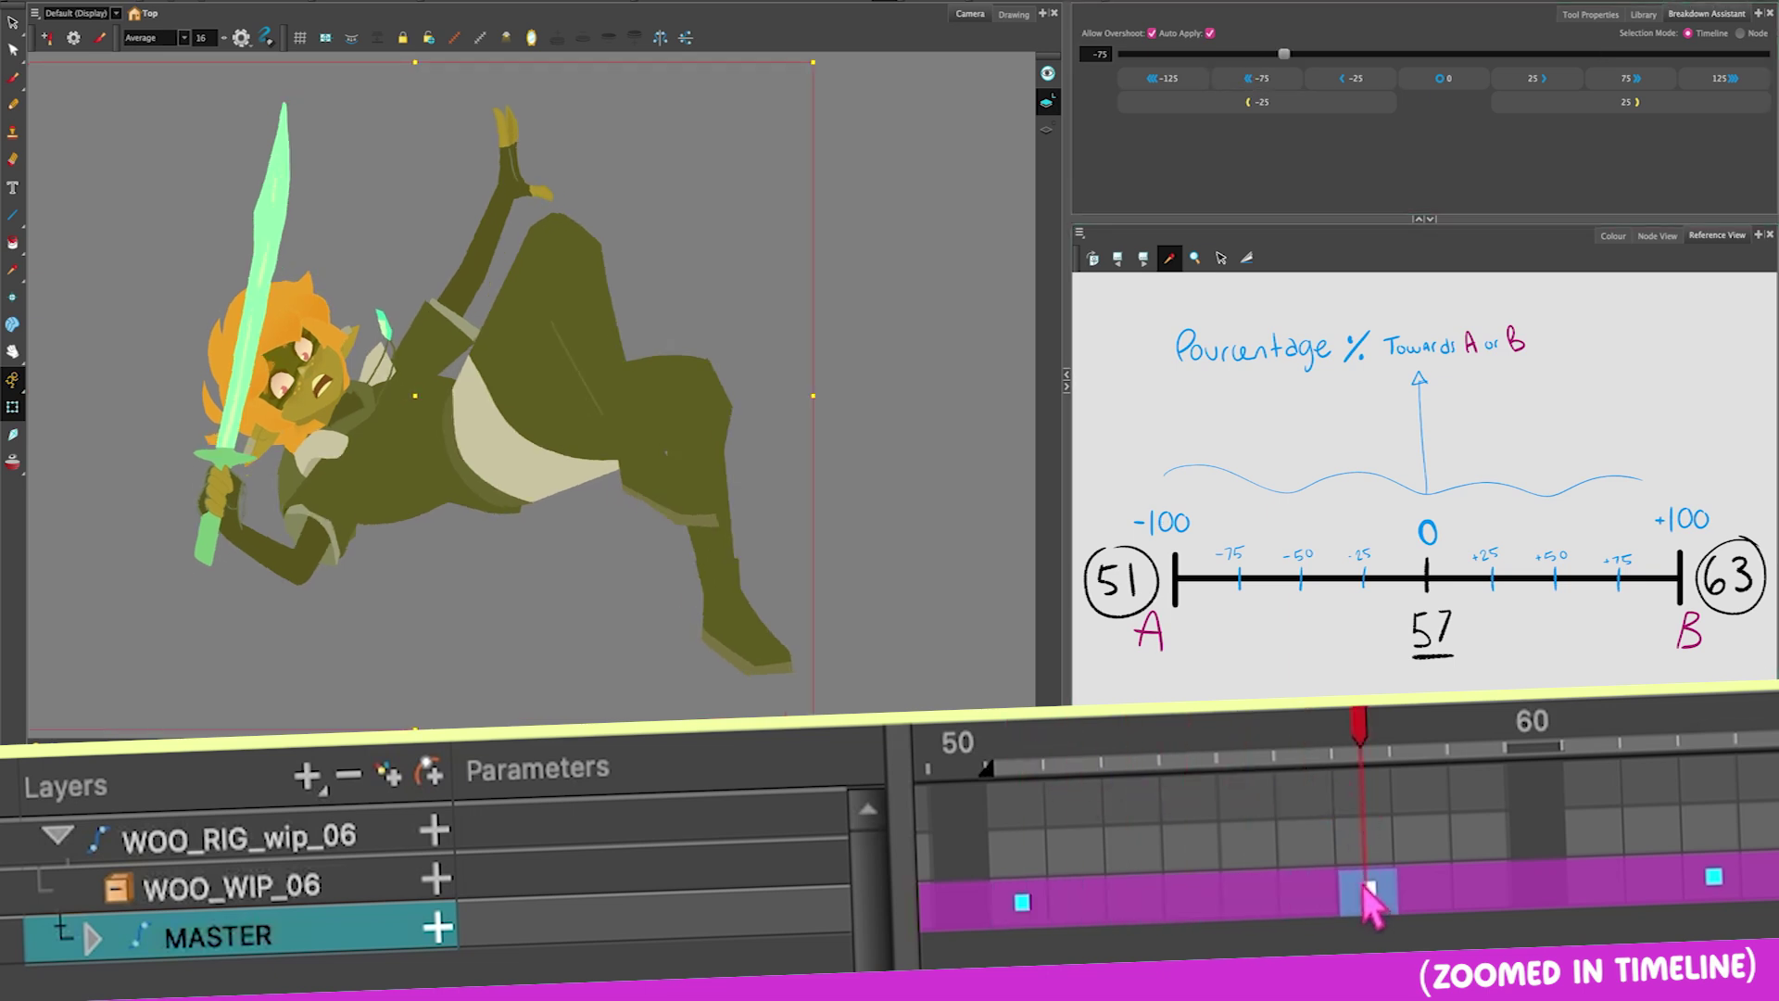
click(1195, 913)
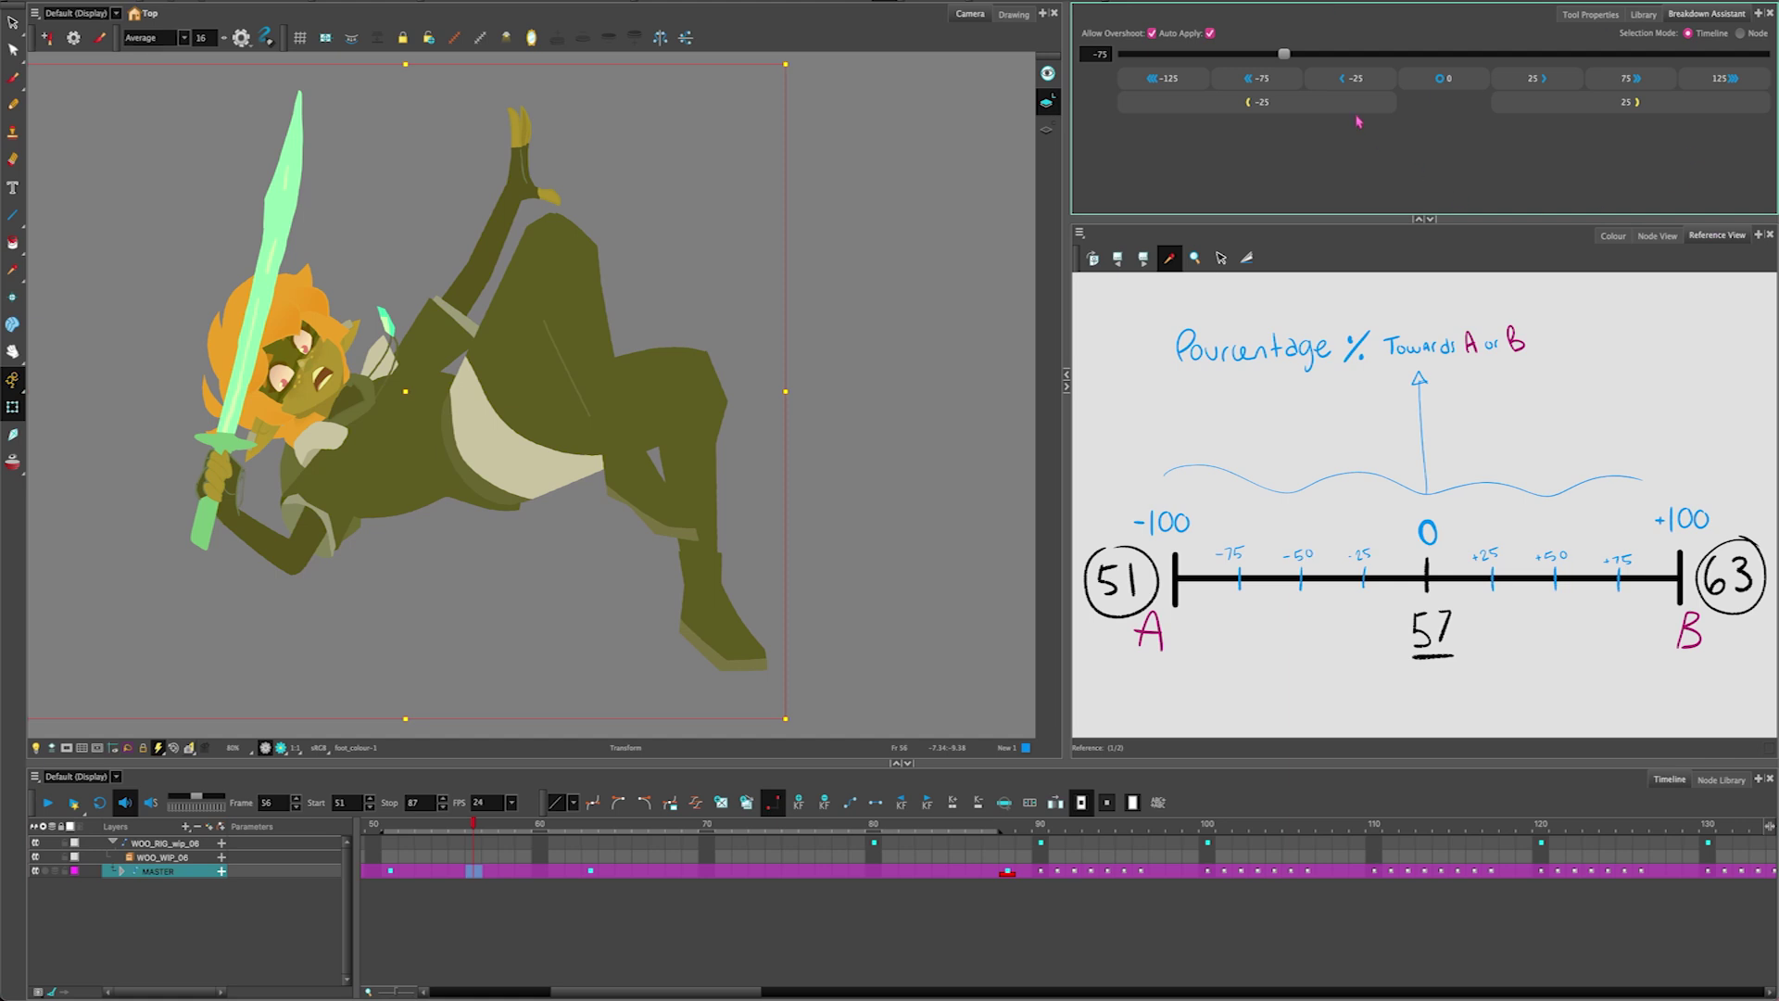
click(1442, 82)
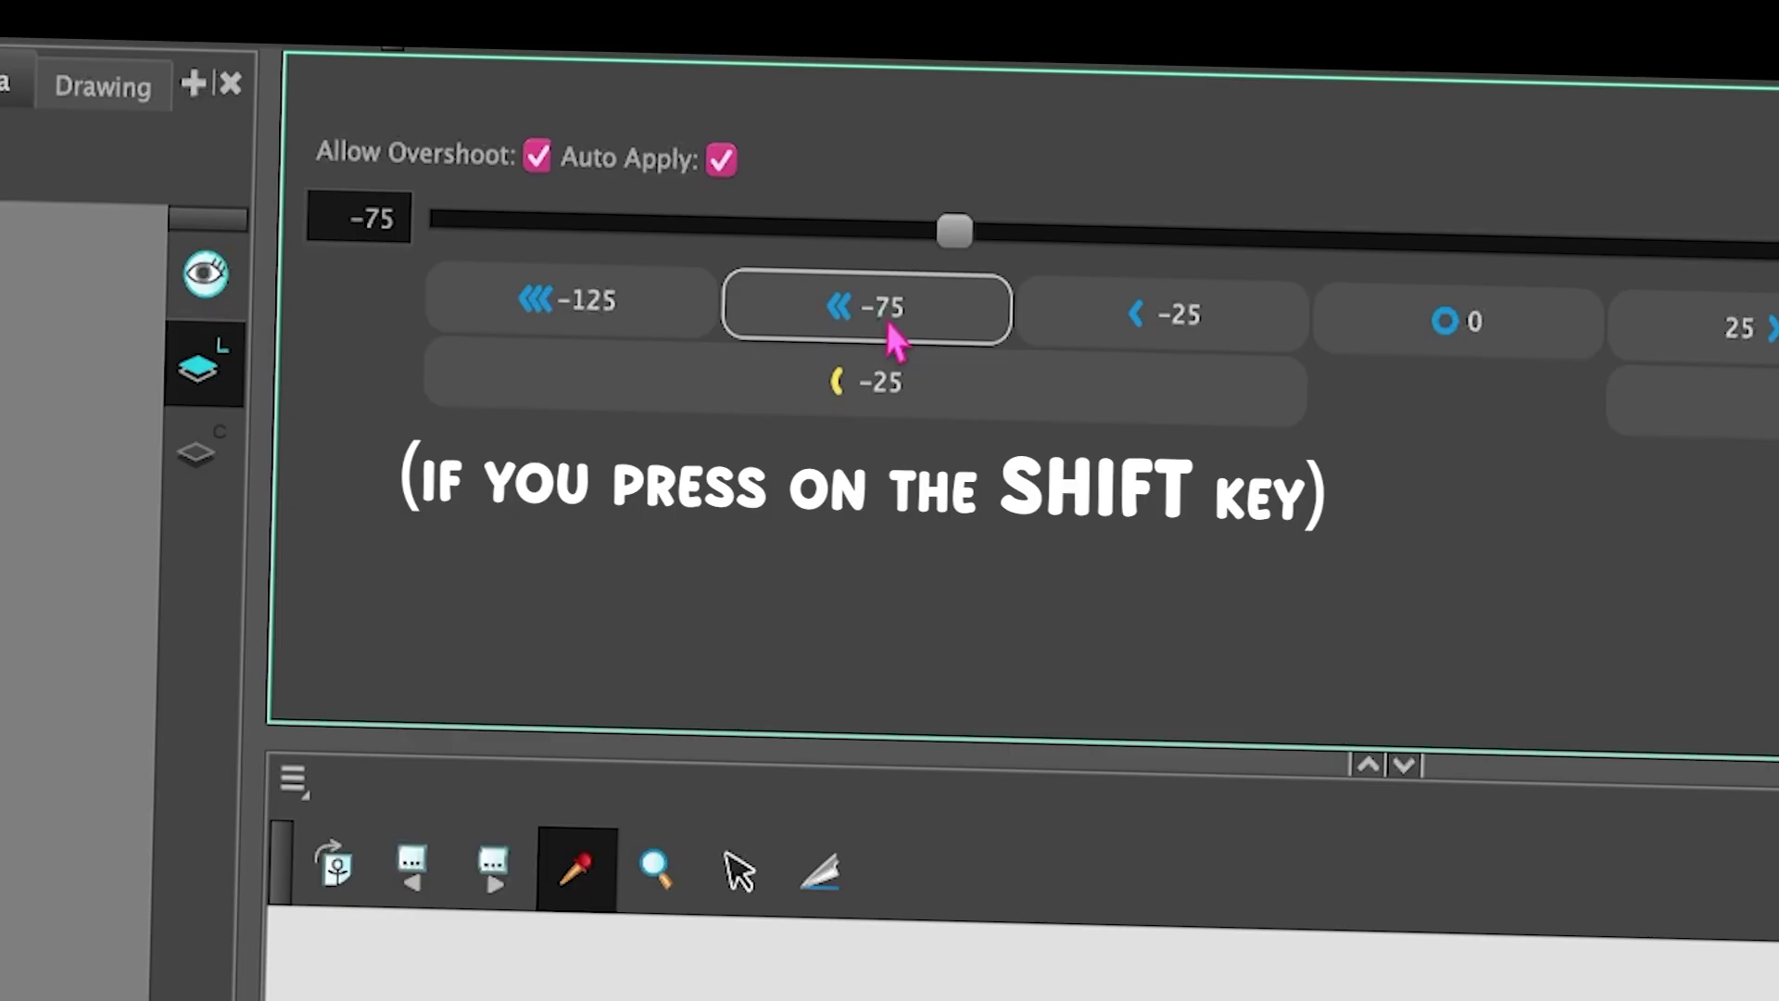
Step: Use the Shift presets to apply -125 at frame 56, then compare against frames 51 and 63
key(shift)
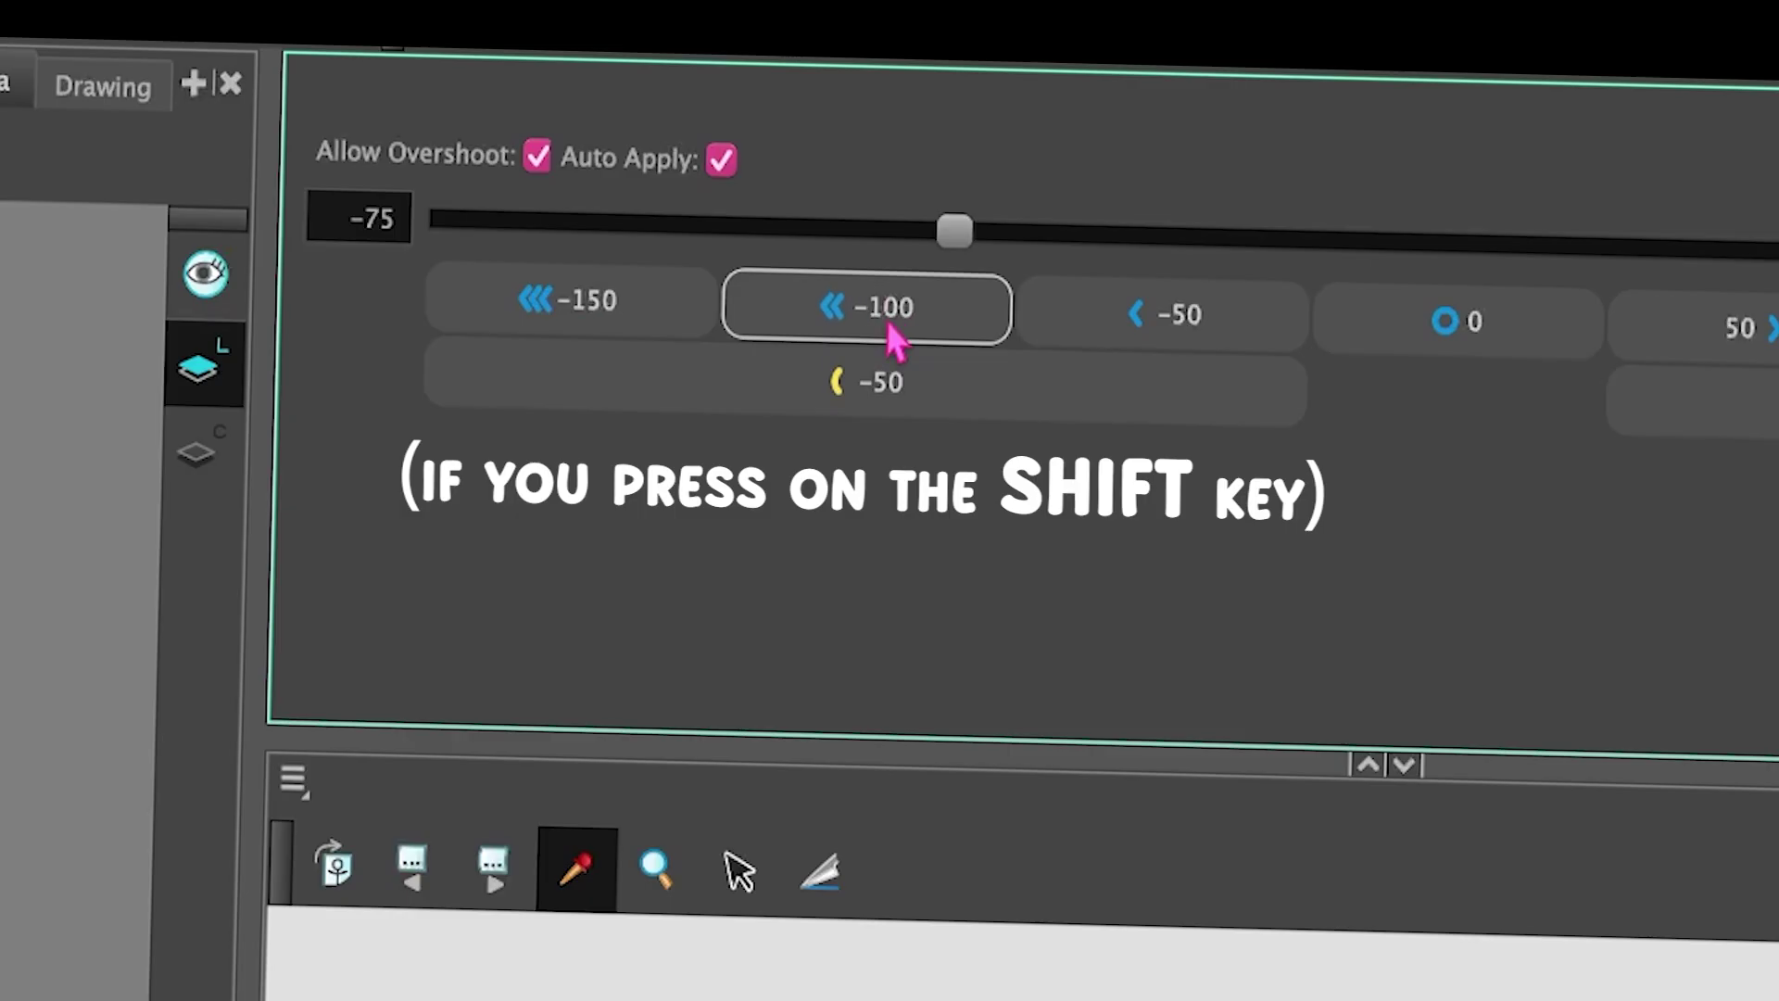
key(shift)
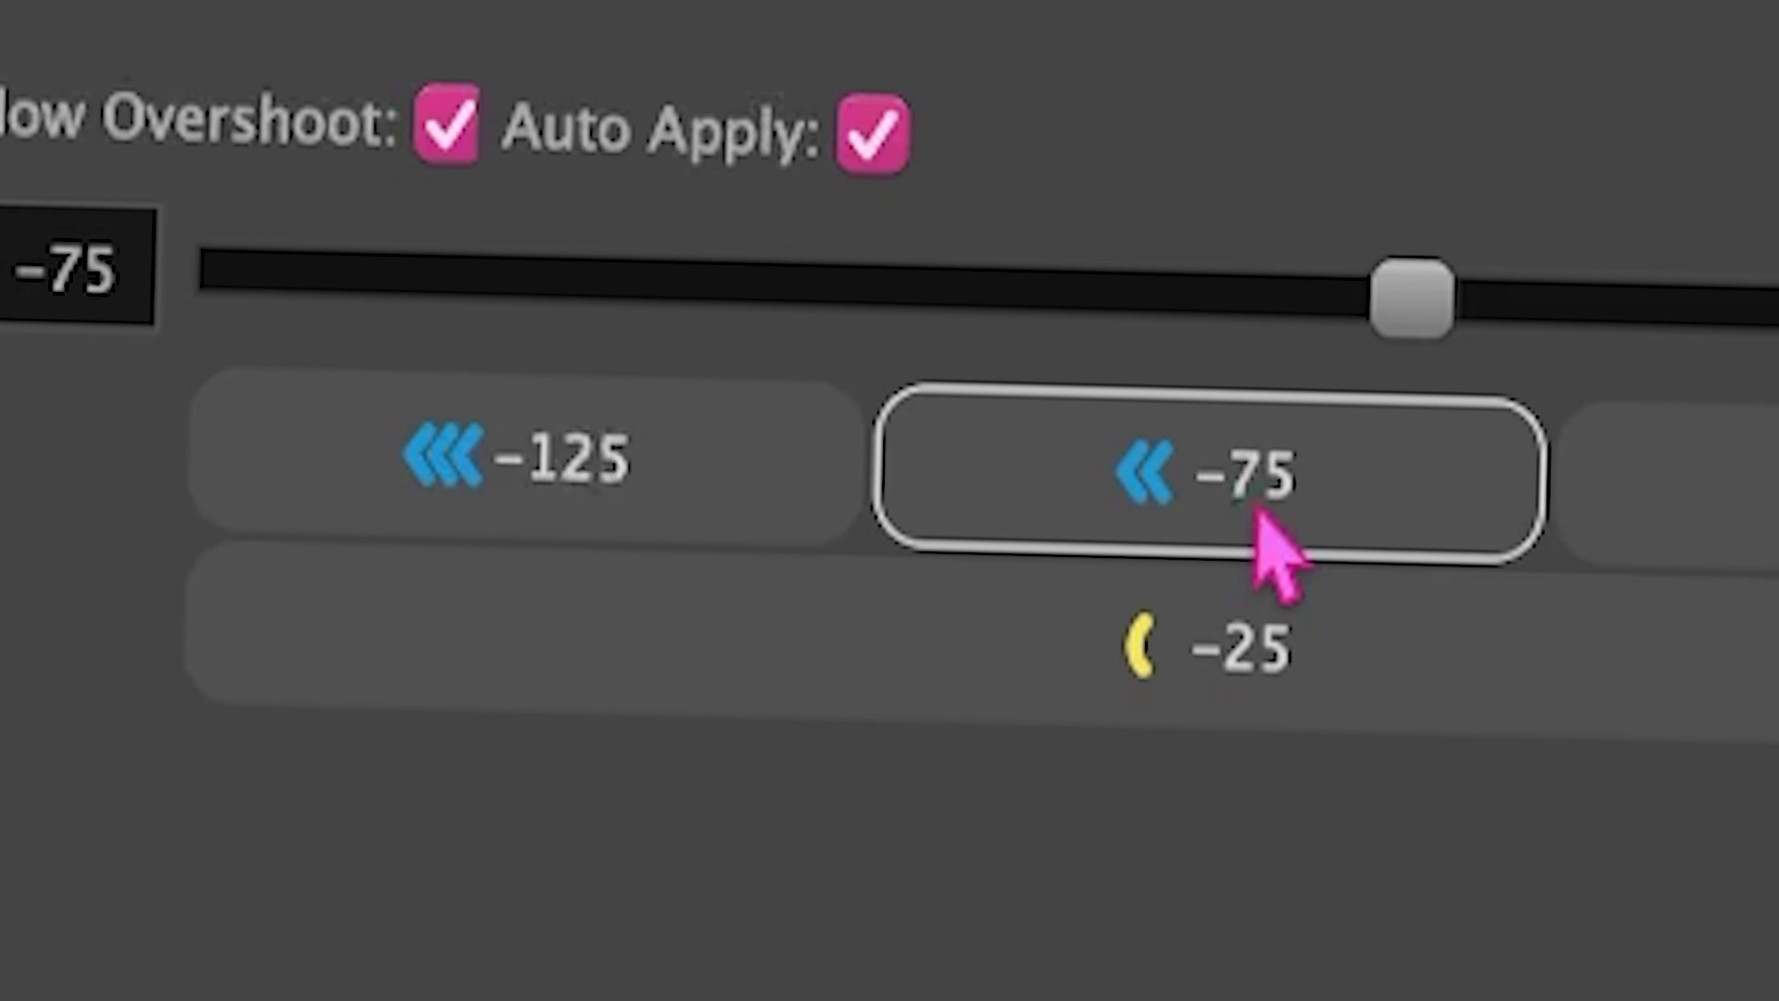
key(shift)
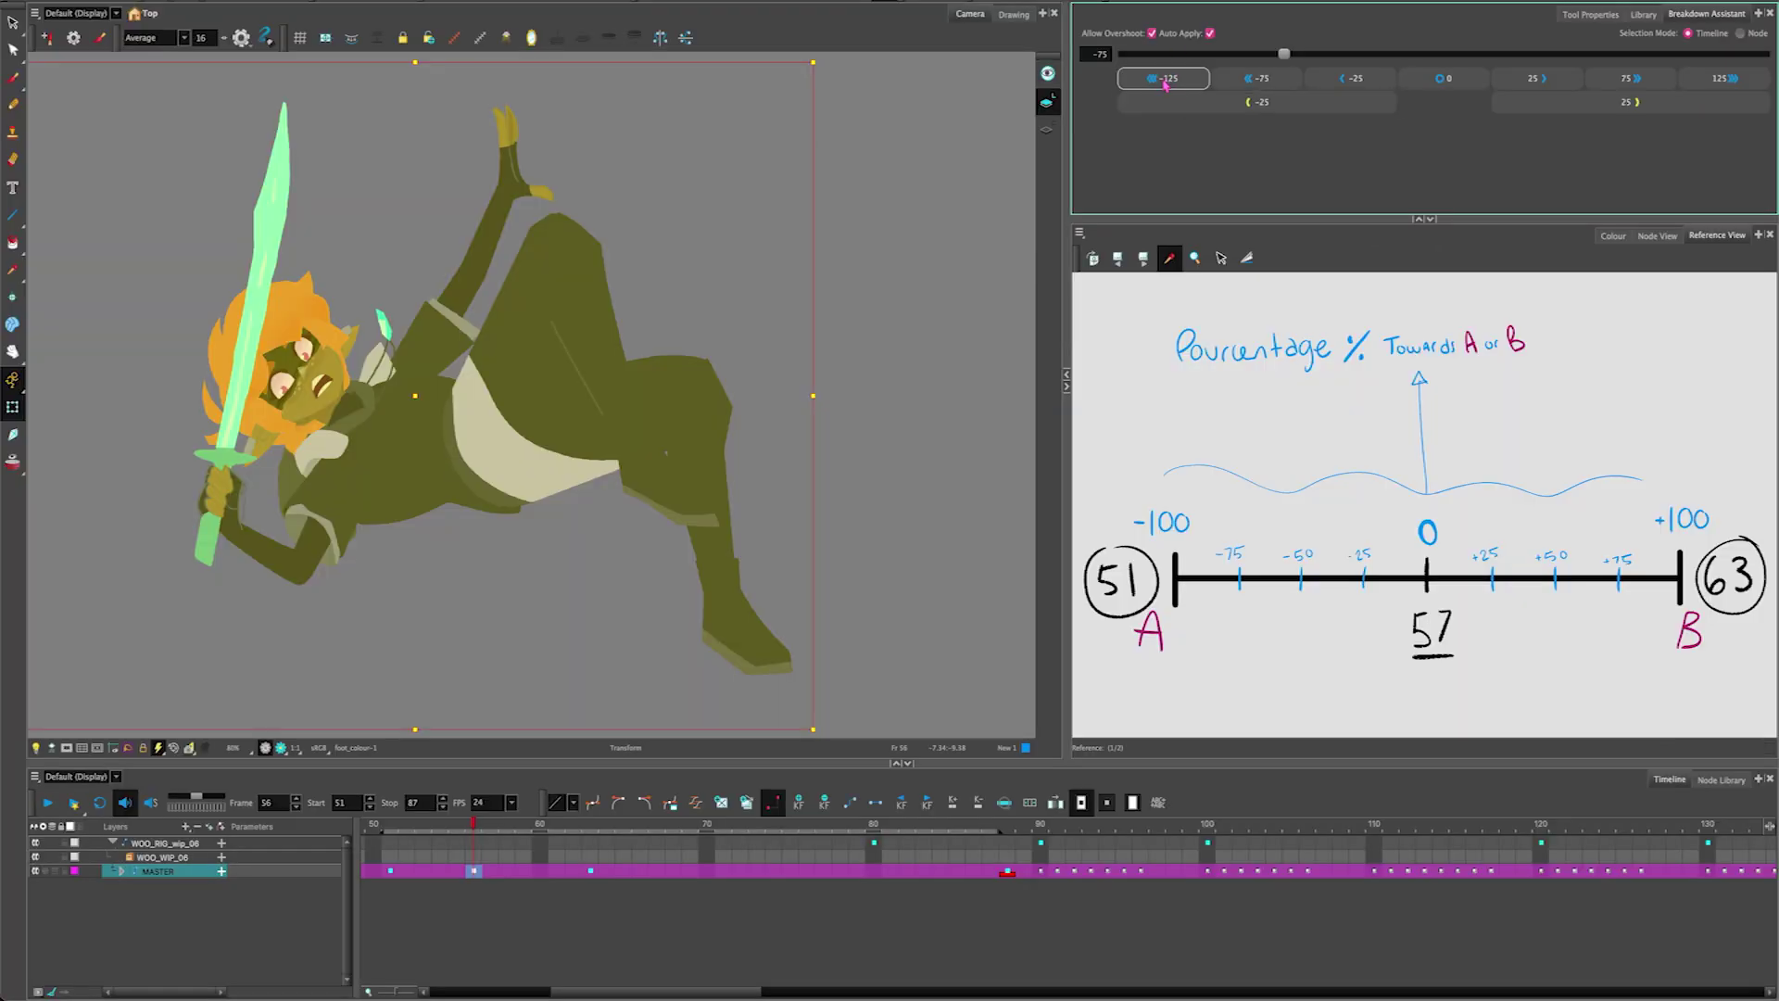
key(shift)
click(1175, 82)
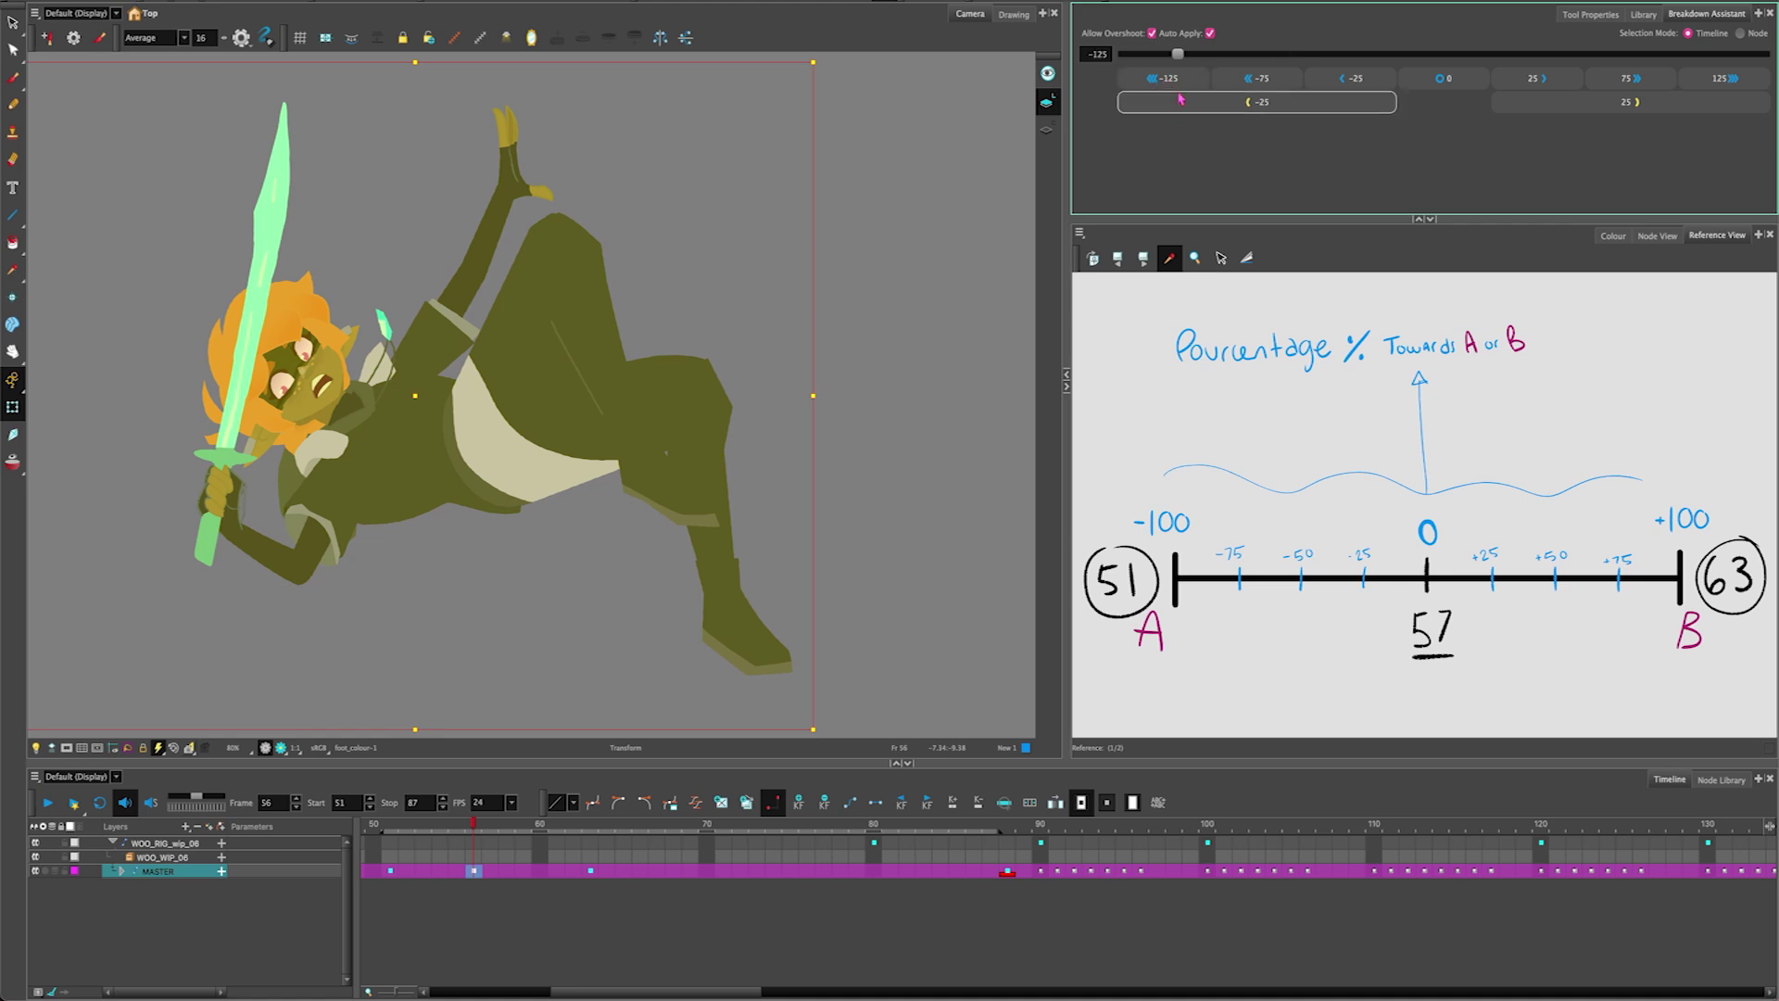
click(390, 871)
click(474, 872)
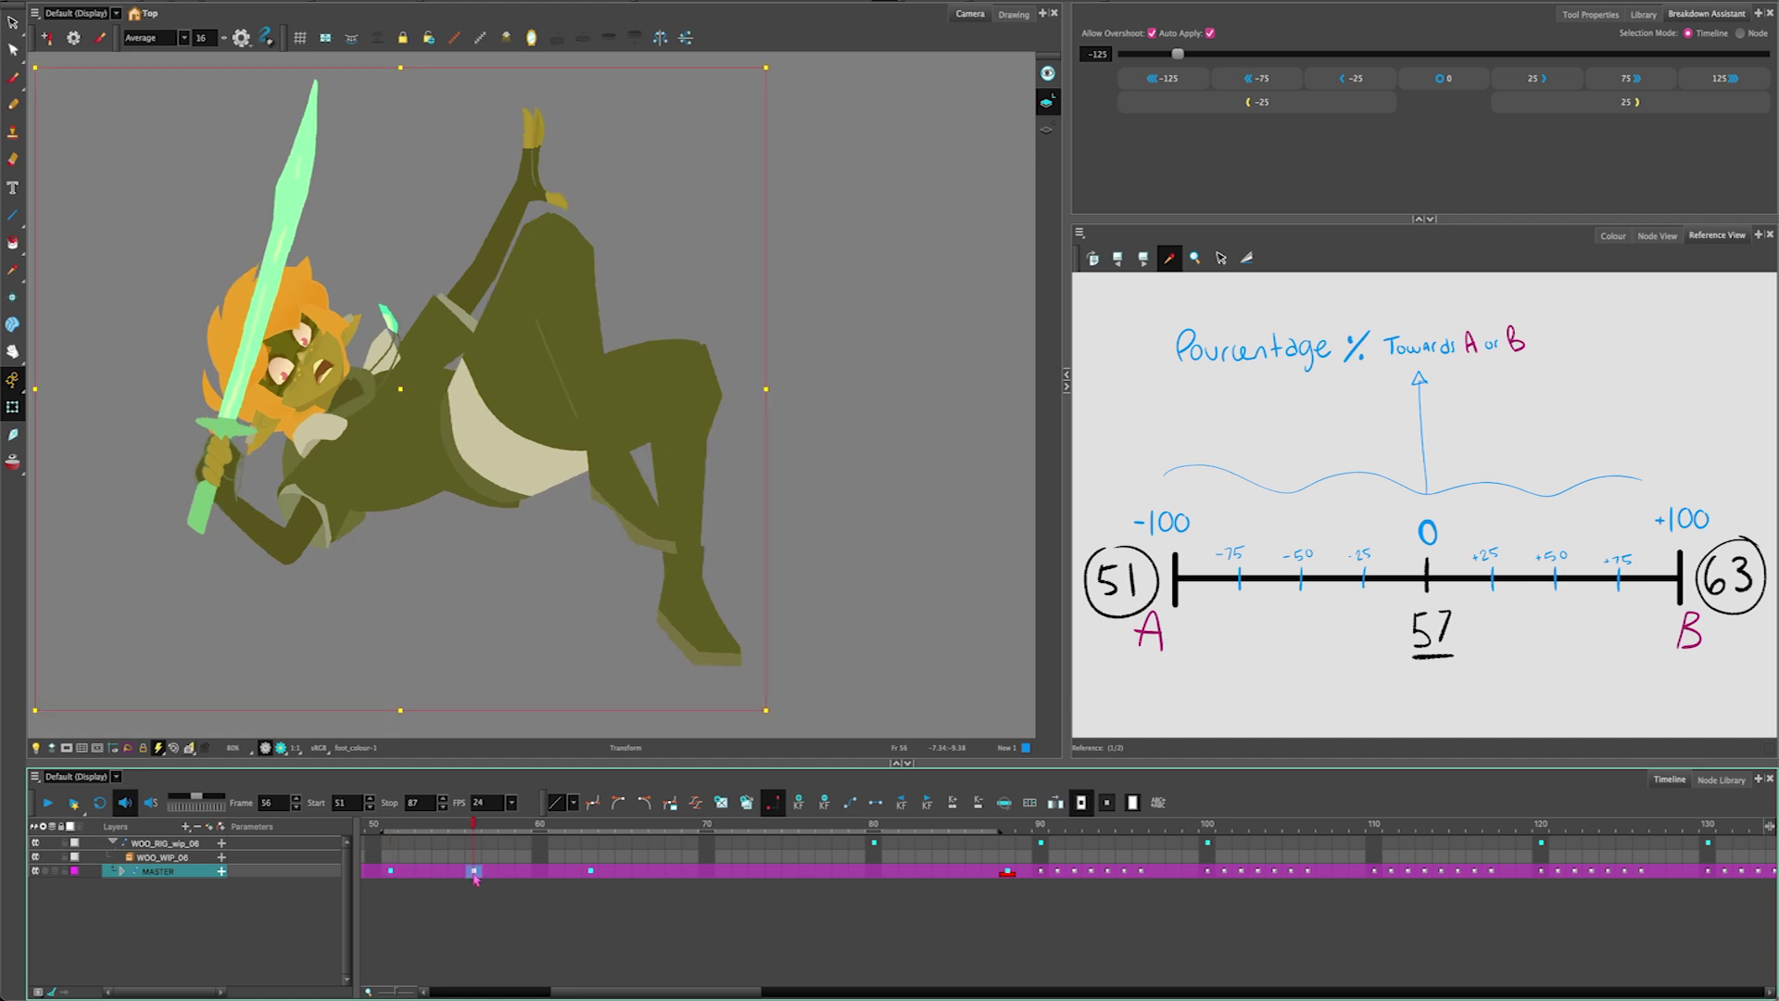
click(591, 871)
click(473, 872)
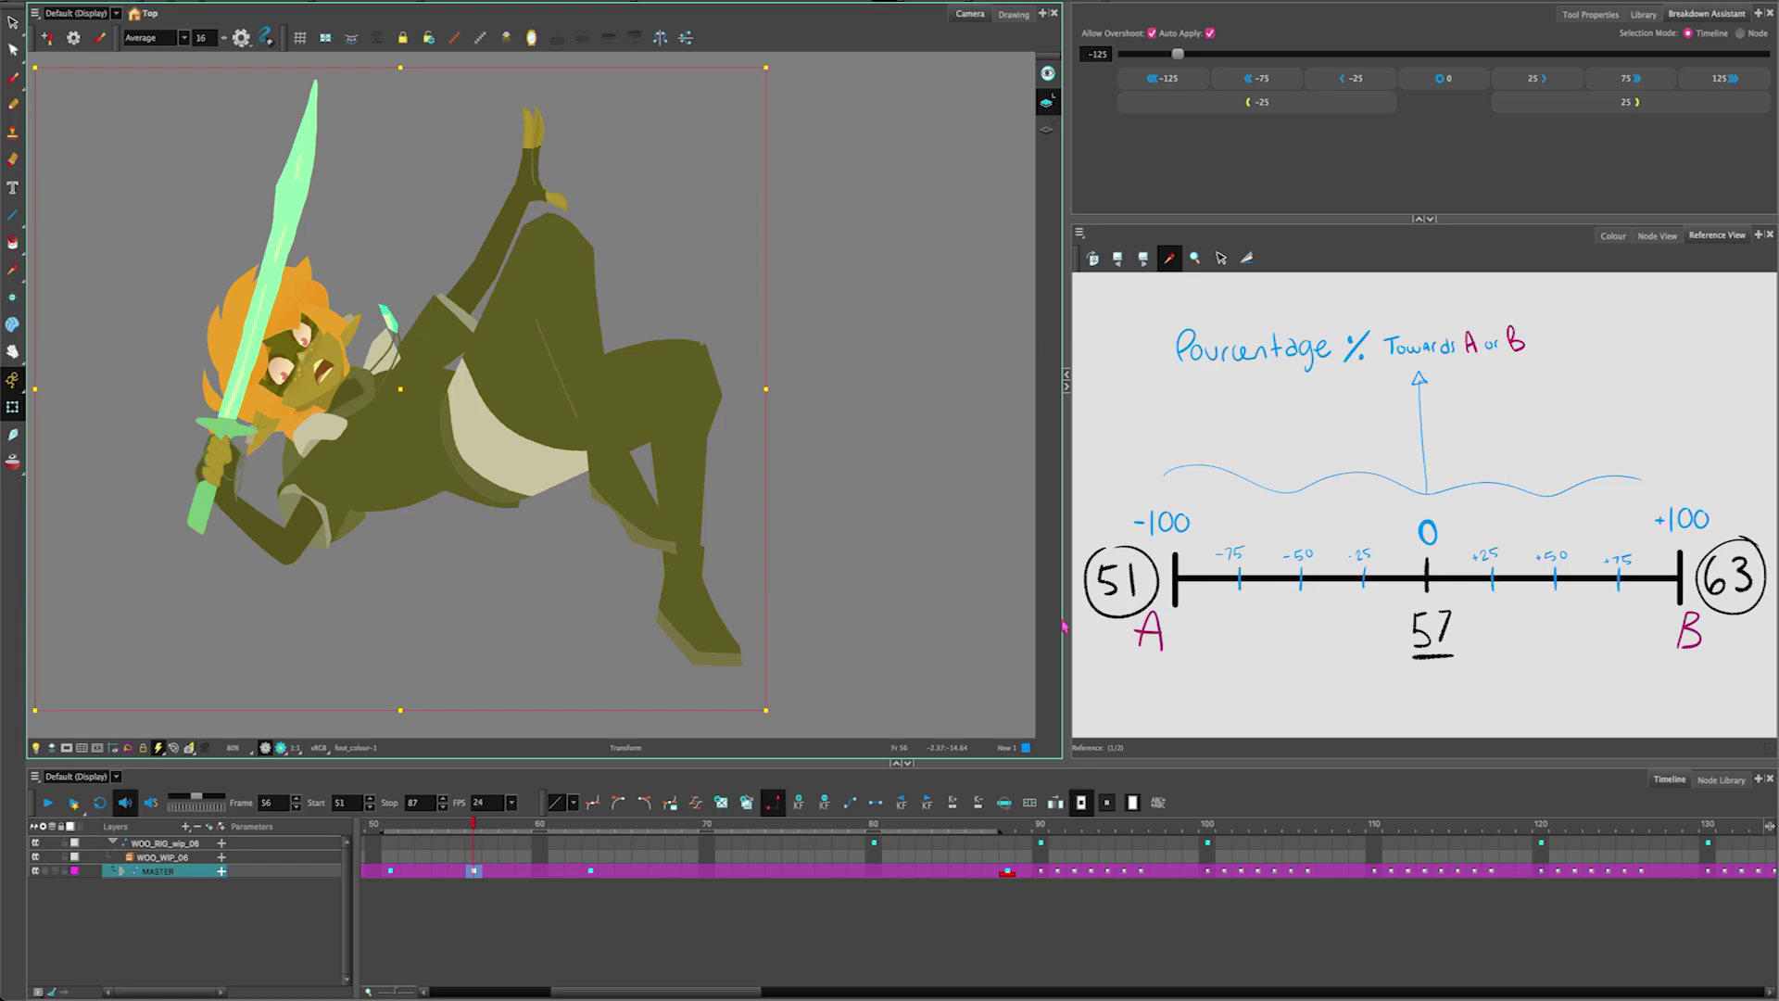
Step: Widen the reference drawing panel and drag the left ease handle into the breakdown key
drag(1065, 623, 865, 624)
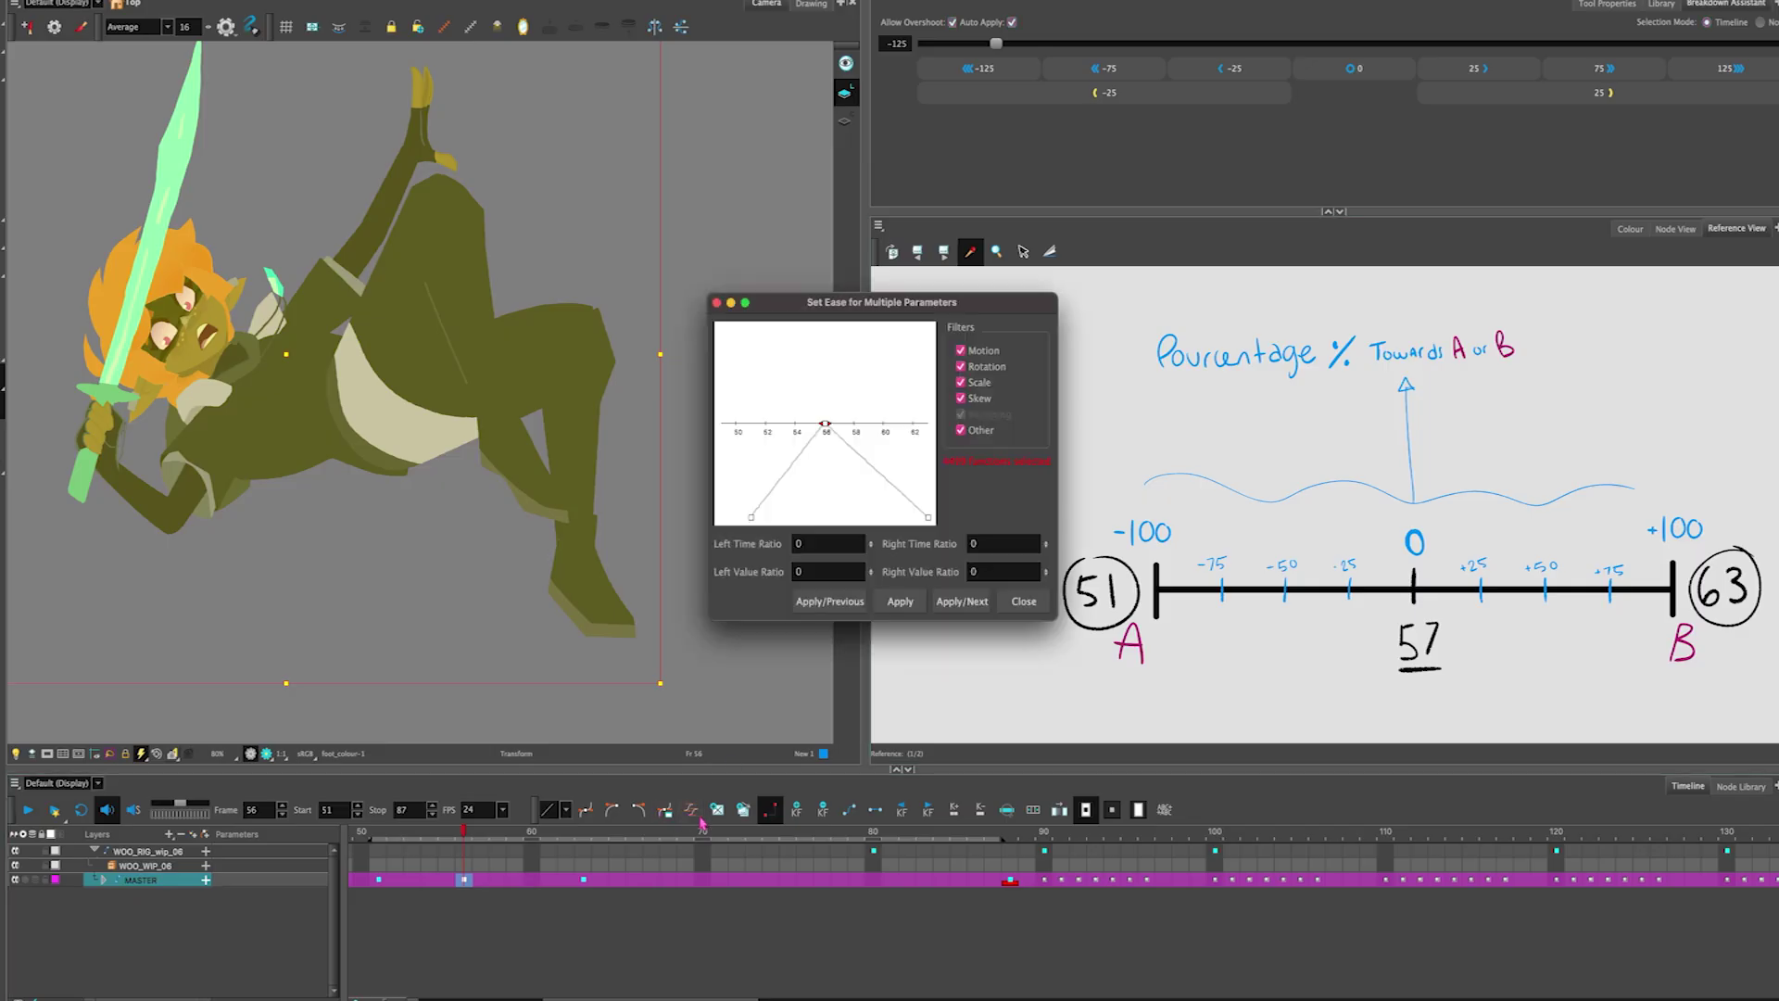
drag(824, 424, 782, 366)
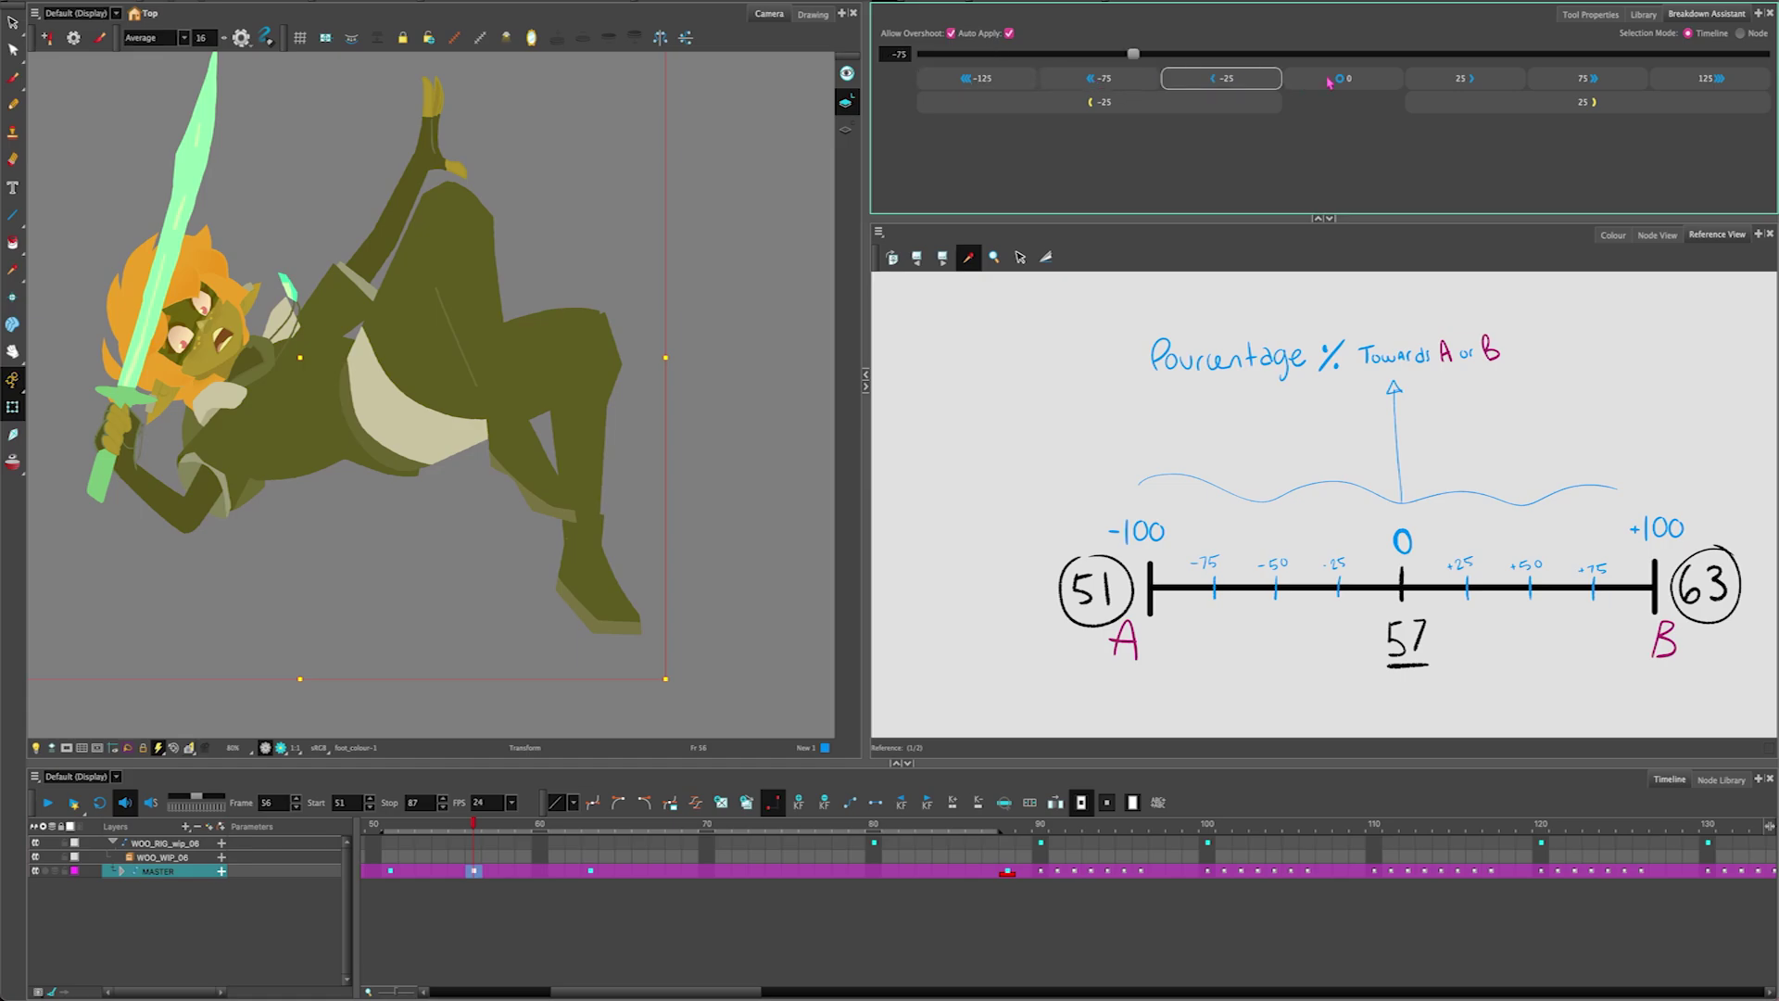
Step: Apply the 0 breakdown preset at frame 56, then review frames 51, 63 and 52
click(1223, 78)
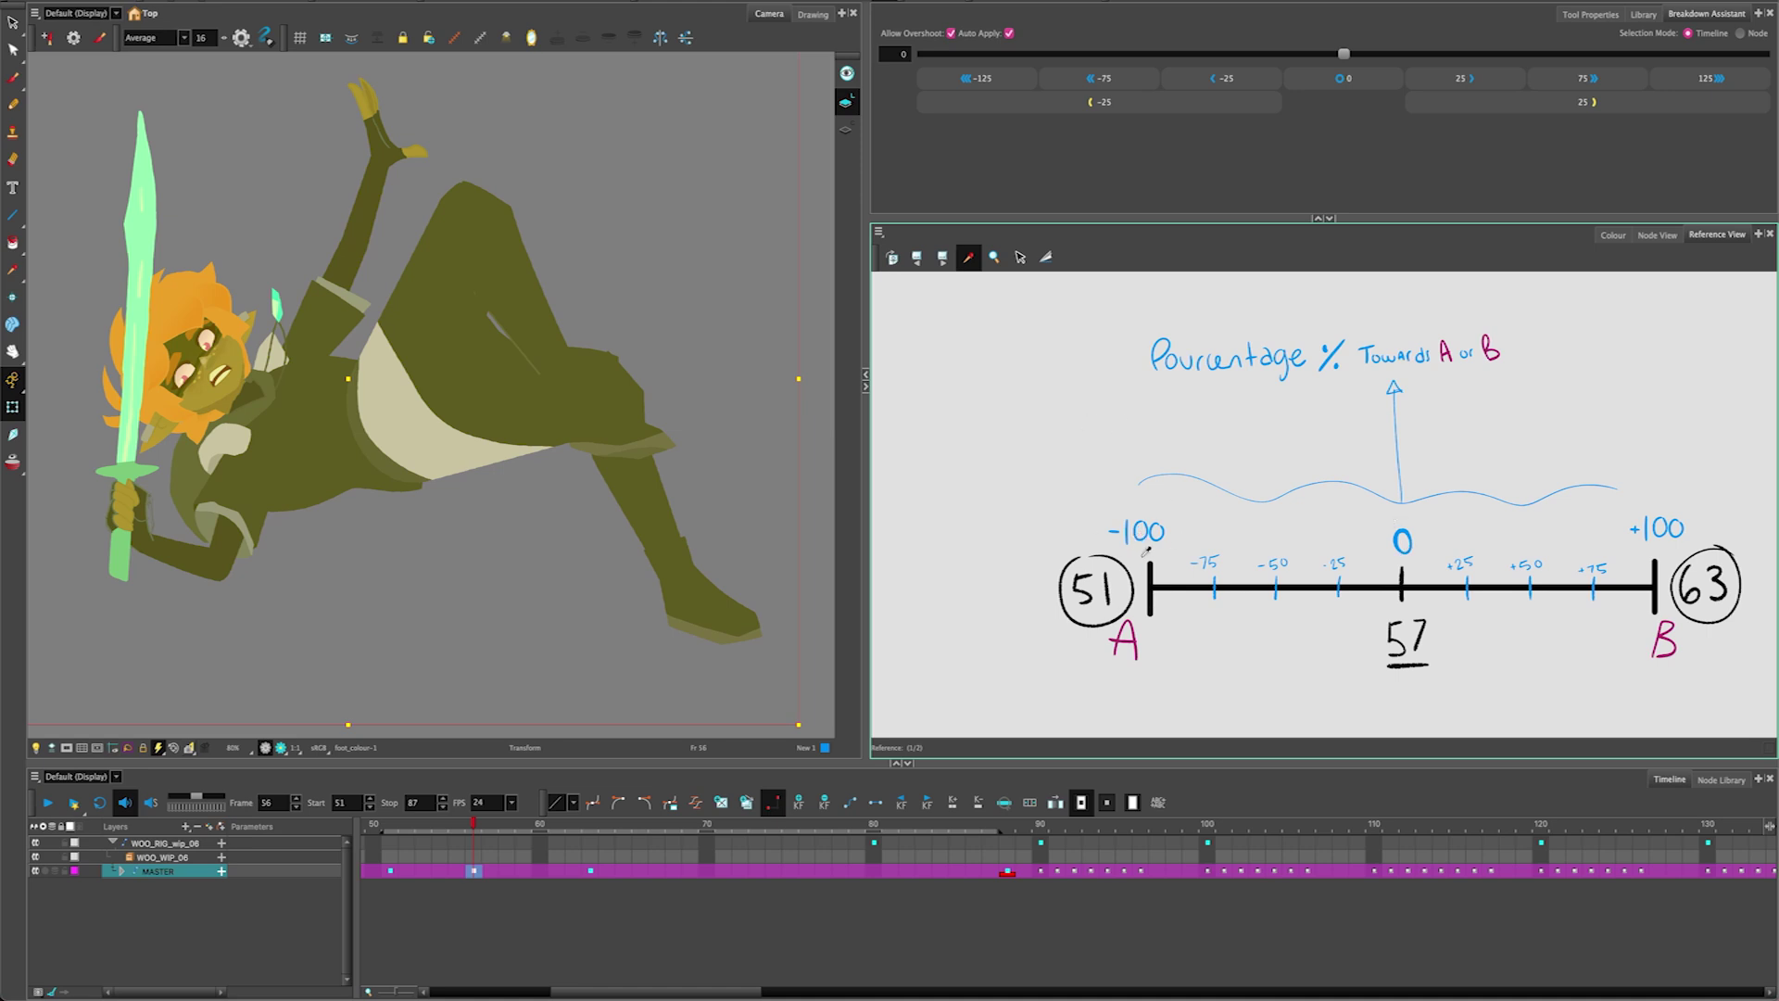
click(390, 871)
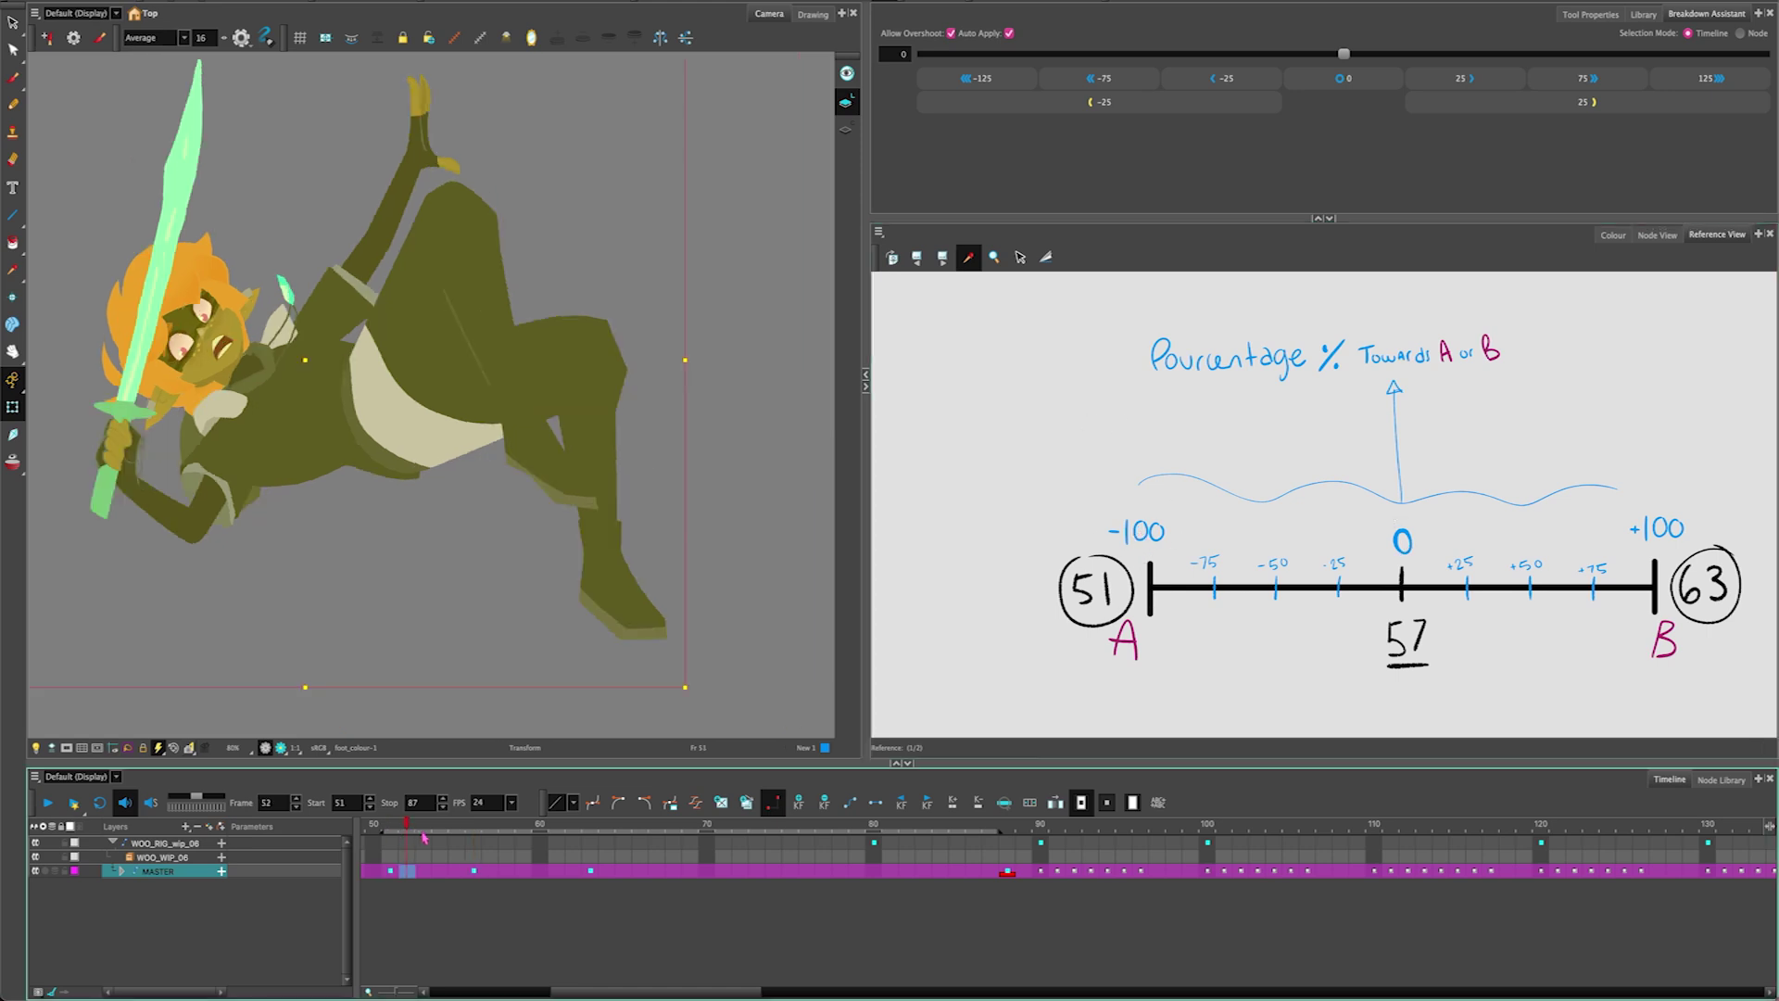
click(590, 871)
click(412, 873)
click(390, 871)
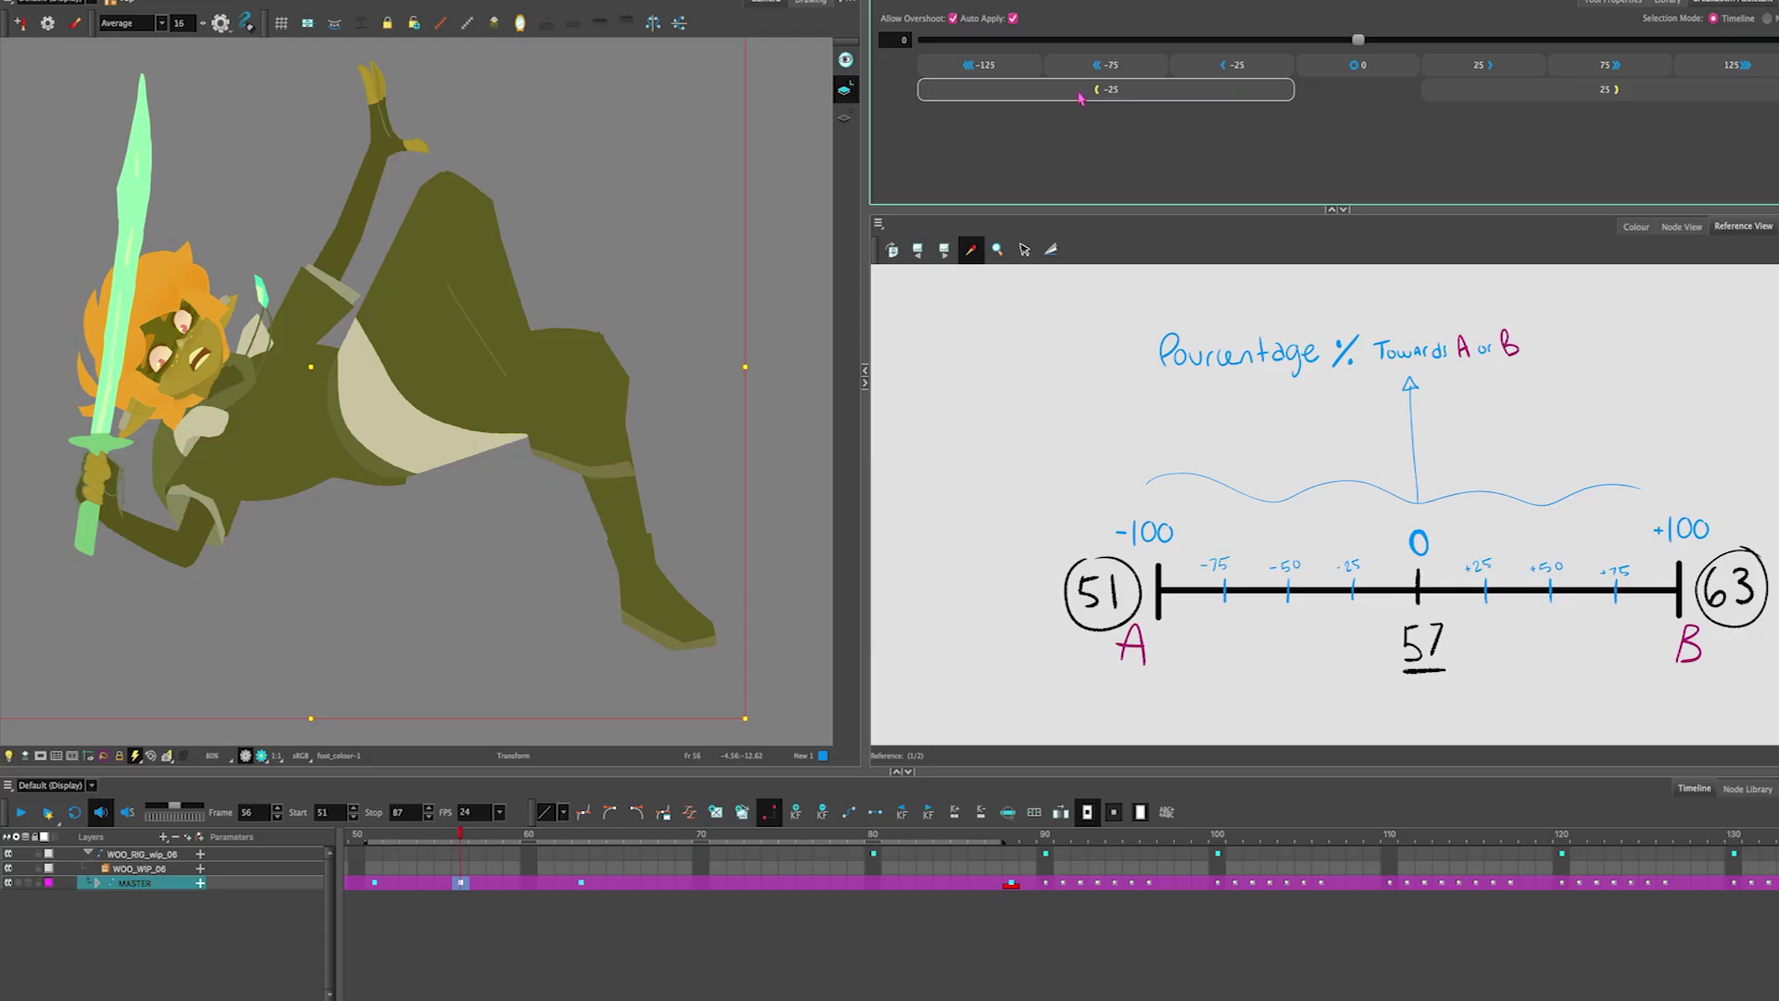
Step: Nudge the frame-56 breakdown toward pose A with the -25 button and slider
click(1081, 97)
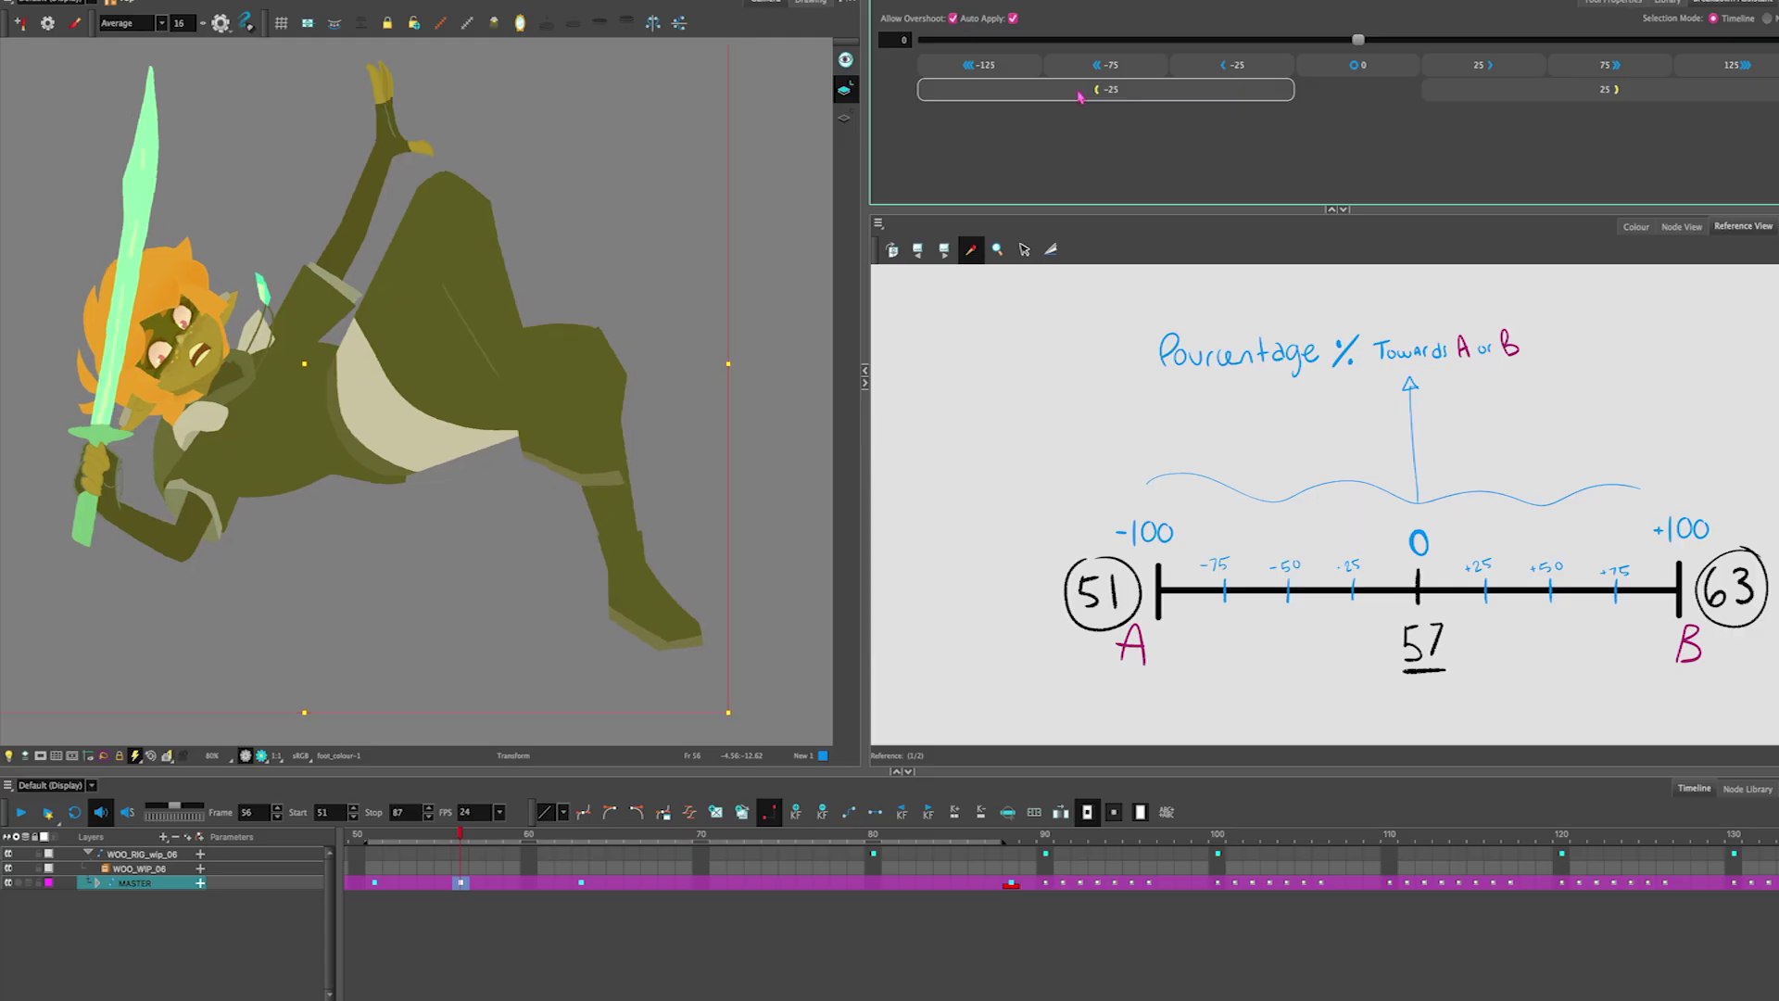
click(1088, 94)
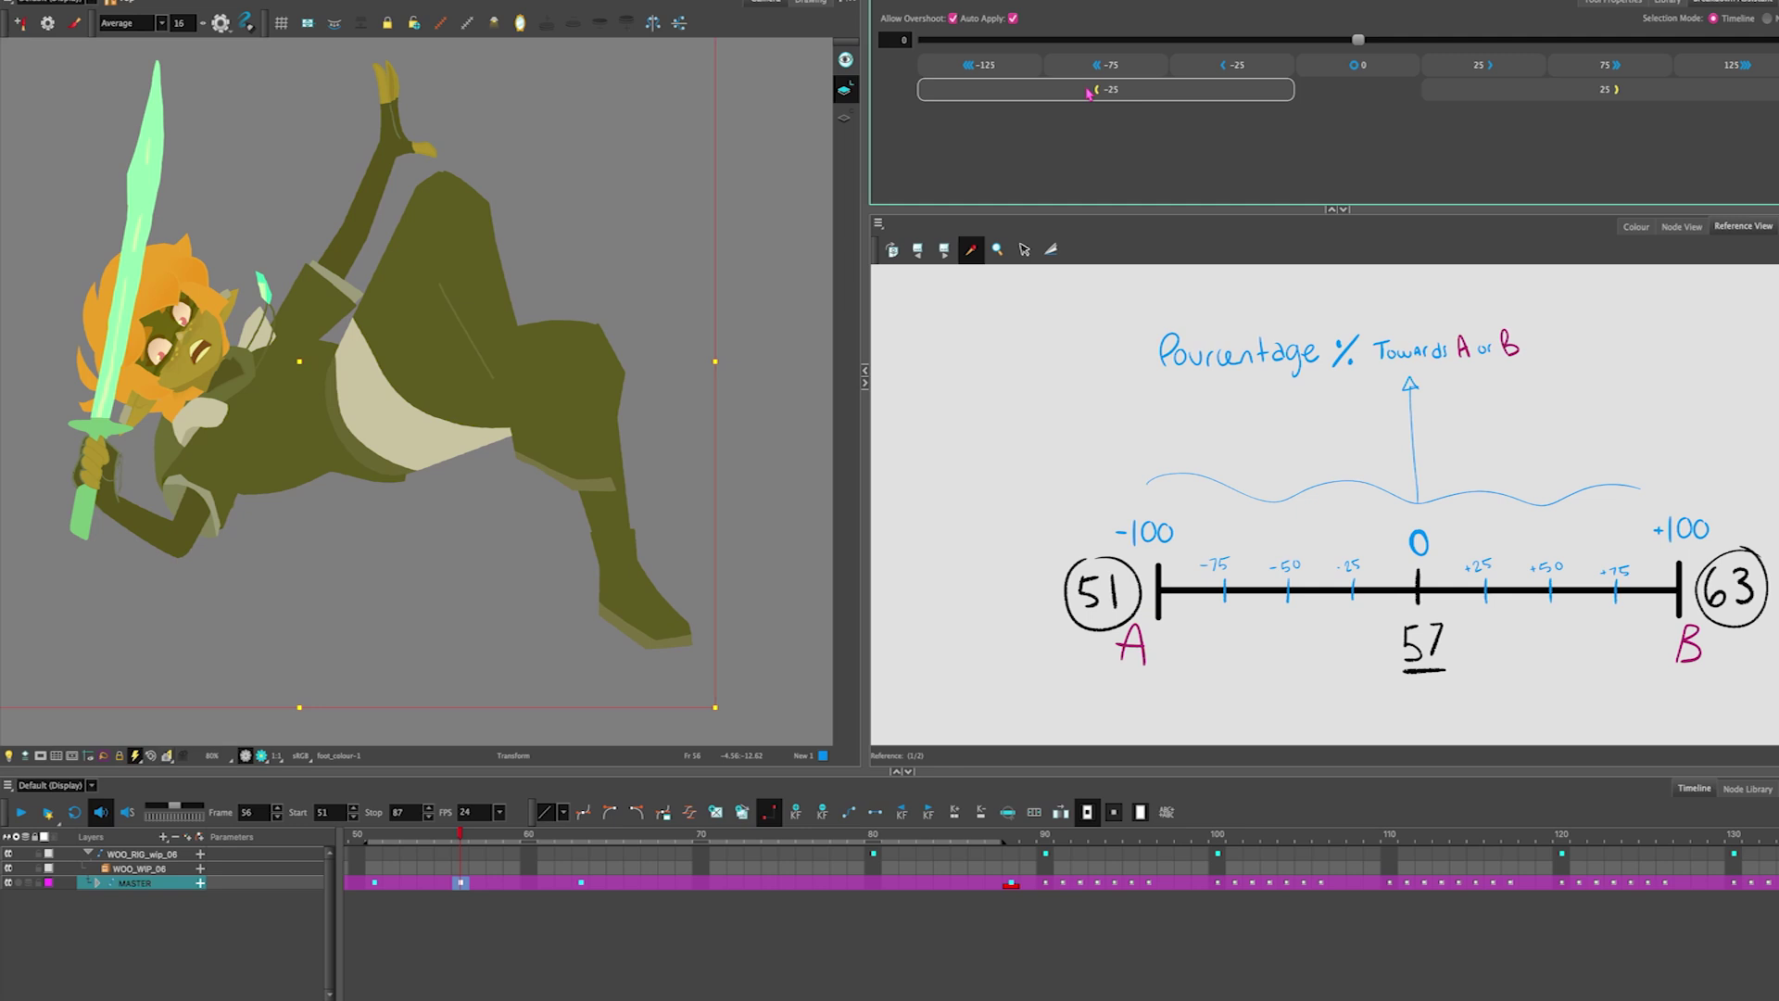
click(1089, 93)
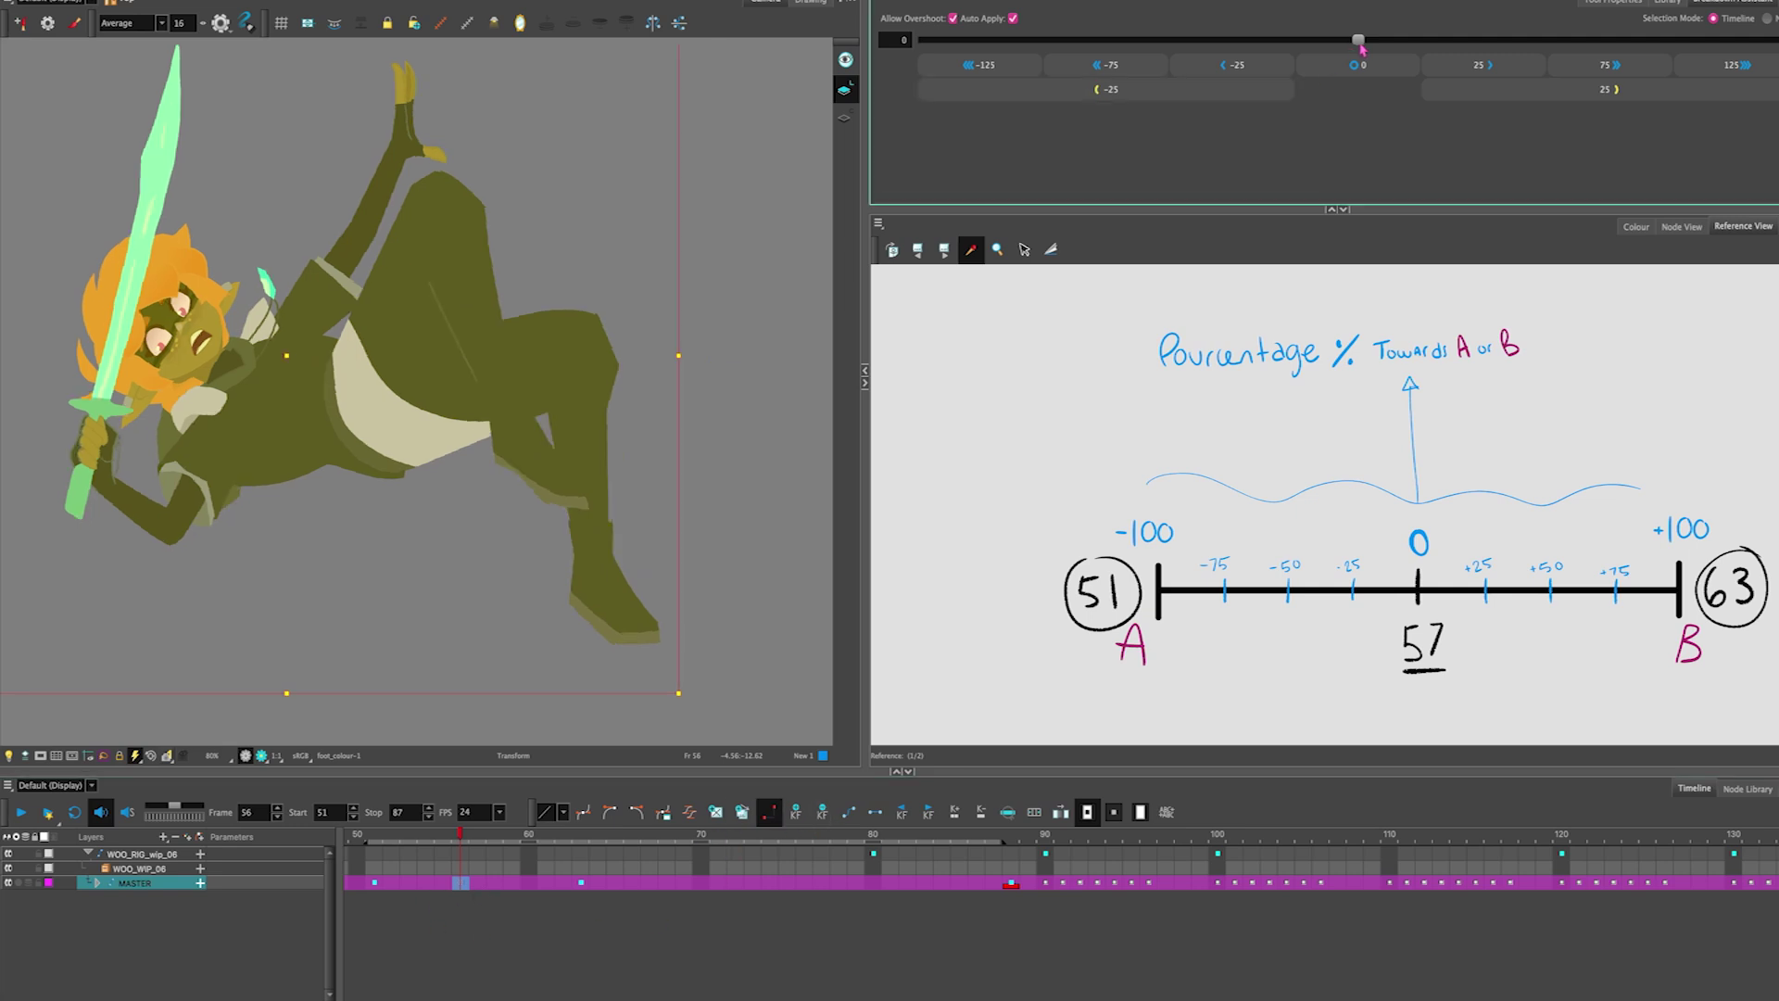
drag(1358, 44, 1271, 46)
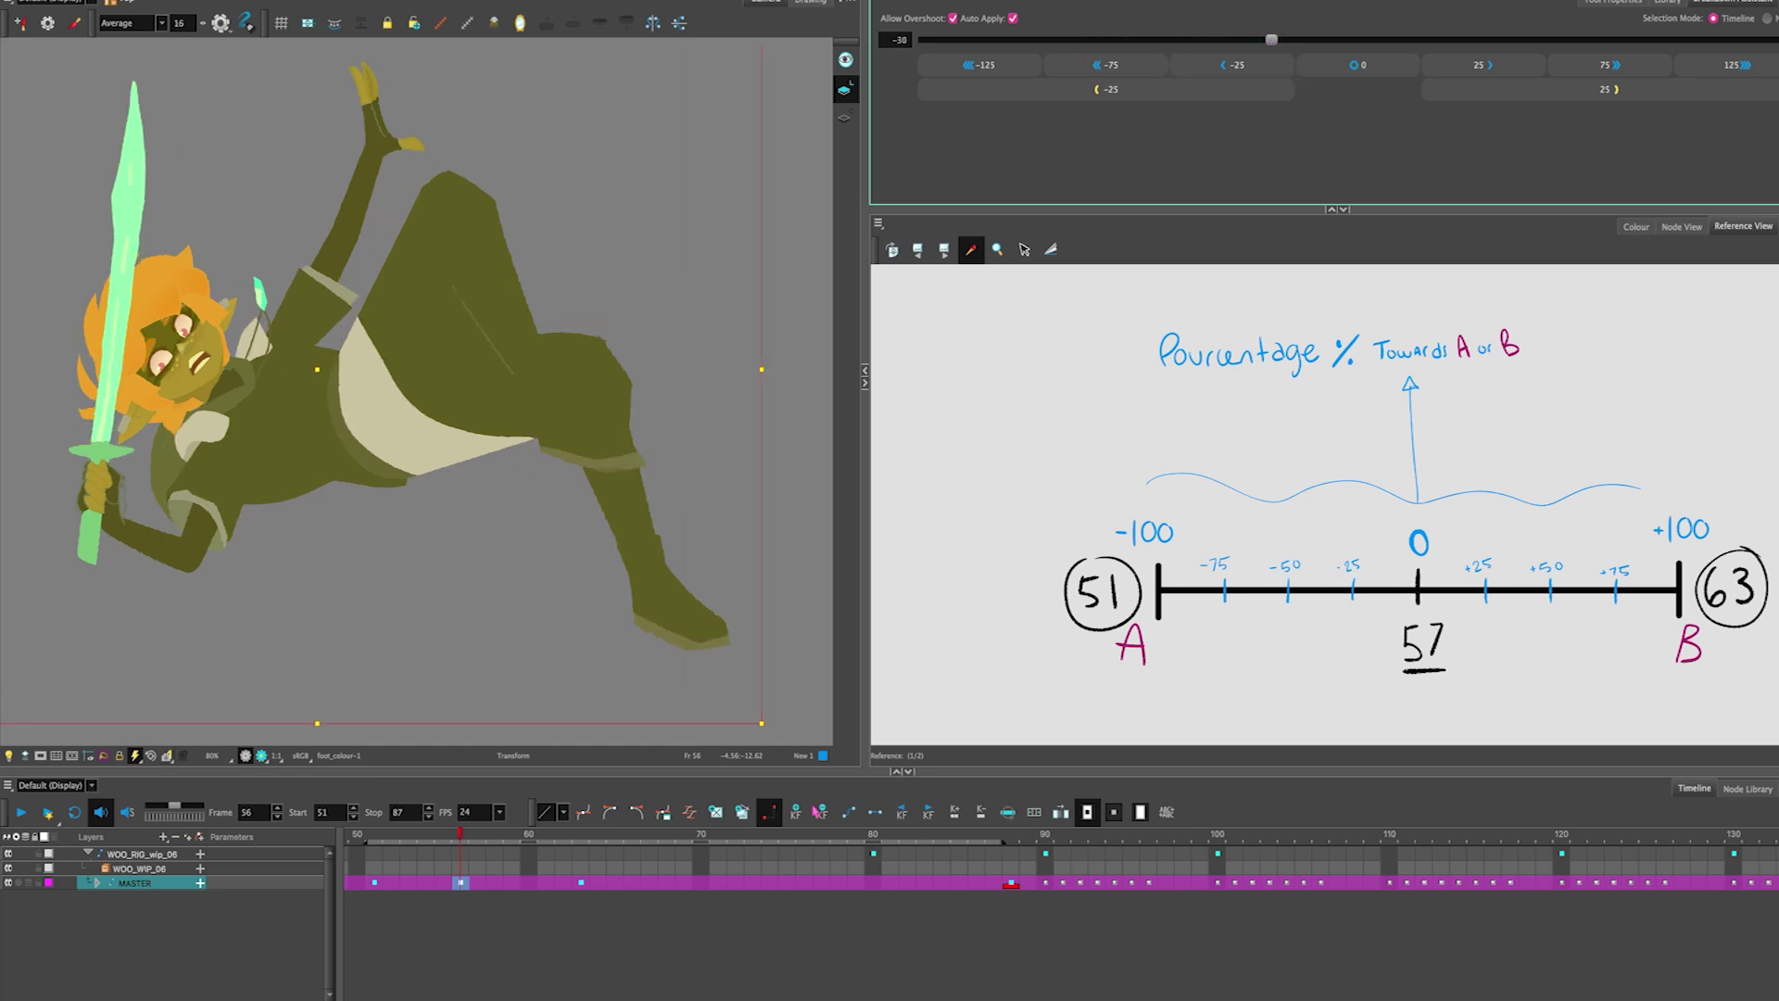
Step: Reselect the frame-56 key and push its breakdown to −97 with the slider and -75 button
click(460, 882)
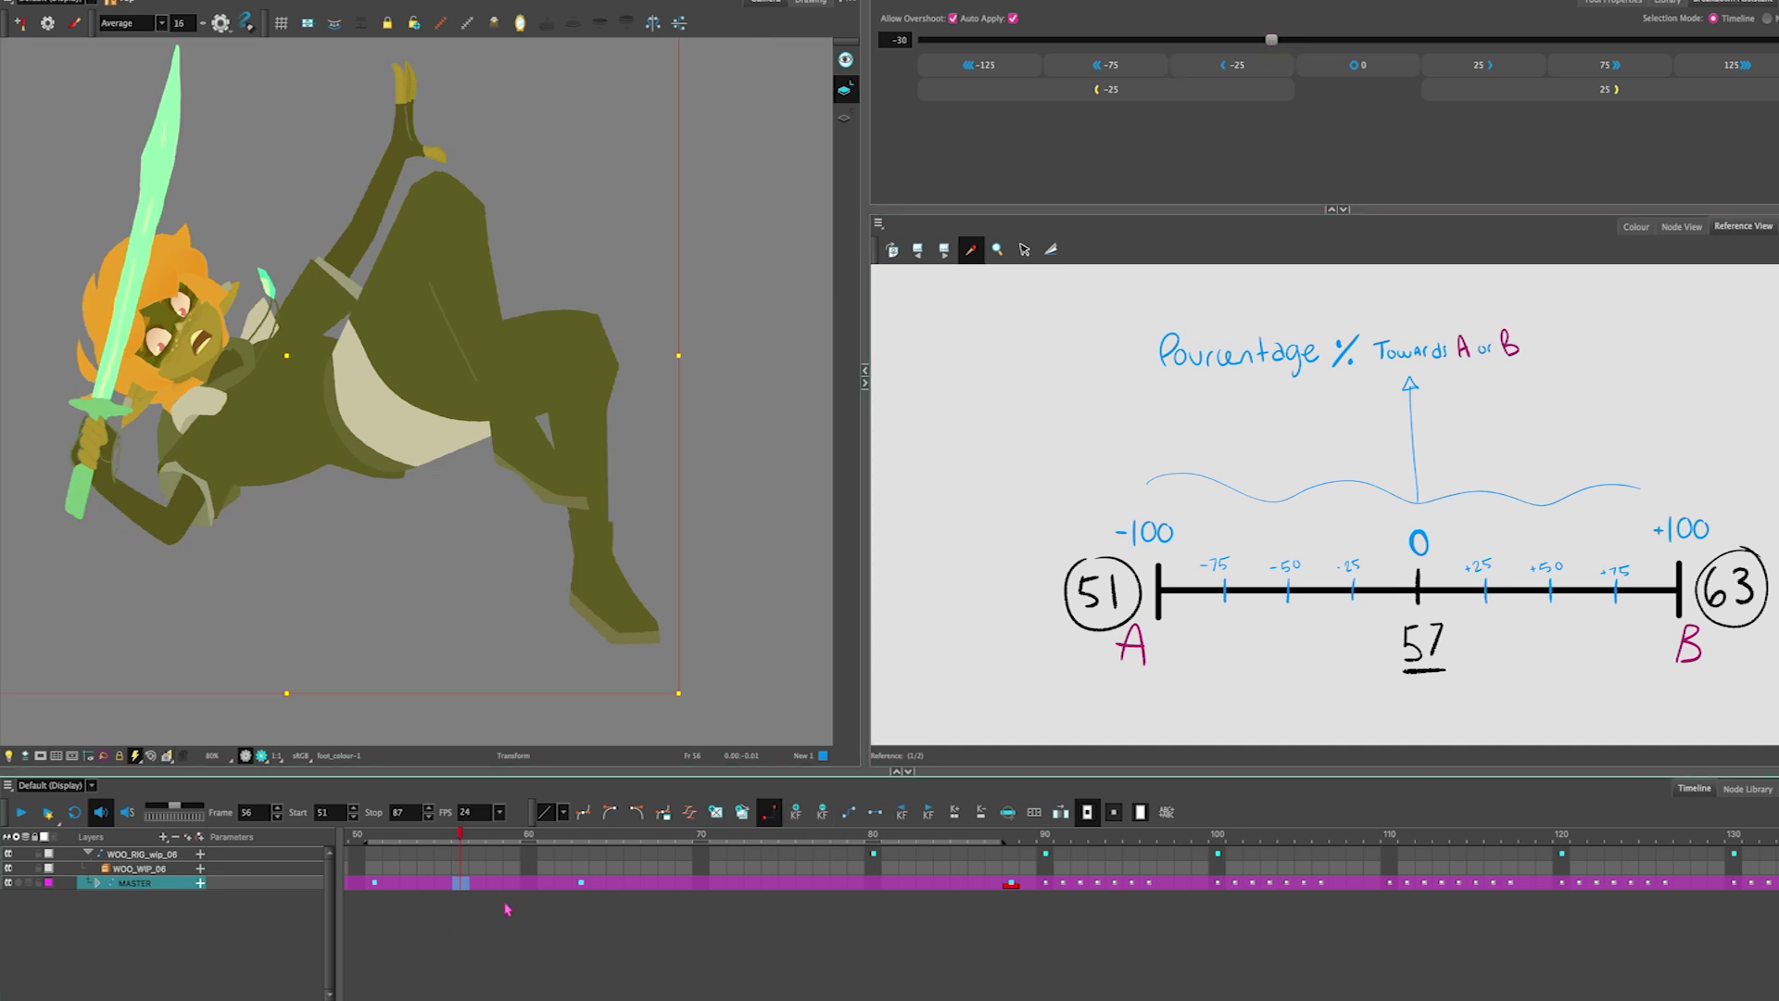
drag(1270, 46, 1081, 65)
click(1075, 68)
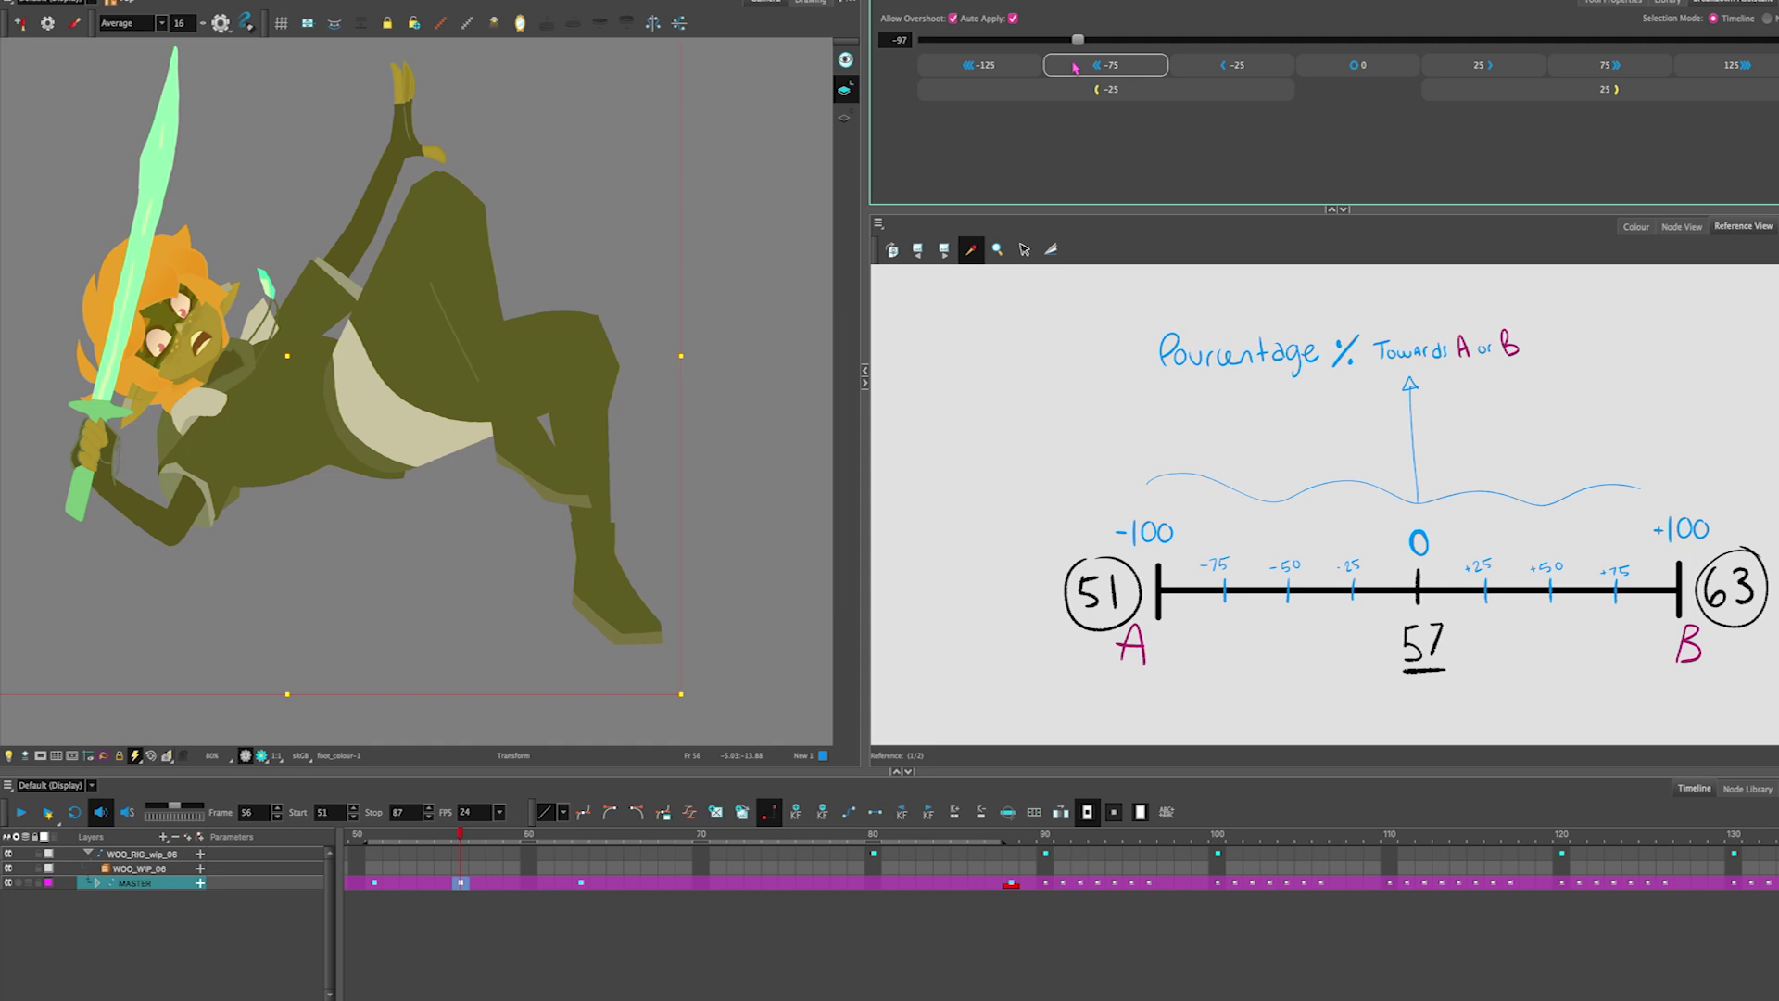
click(404, 892)
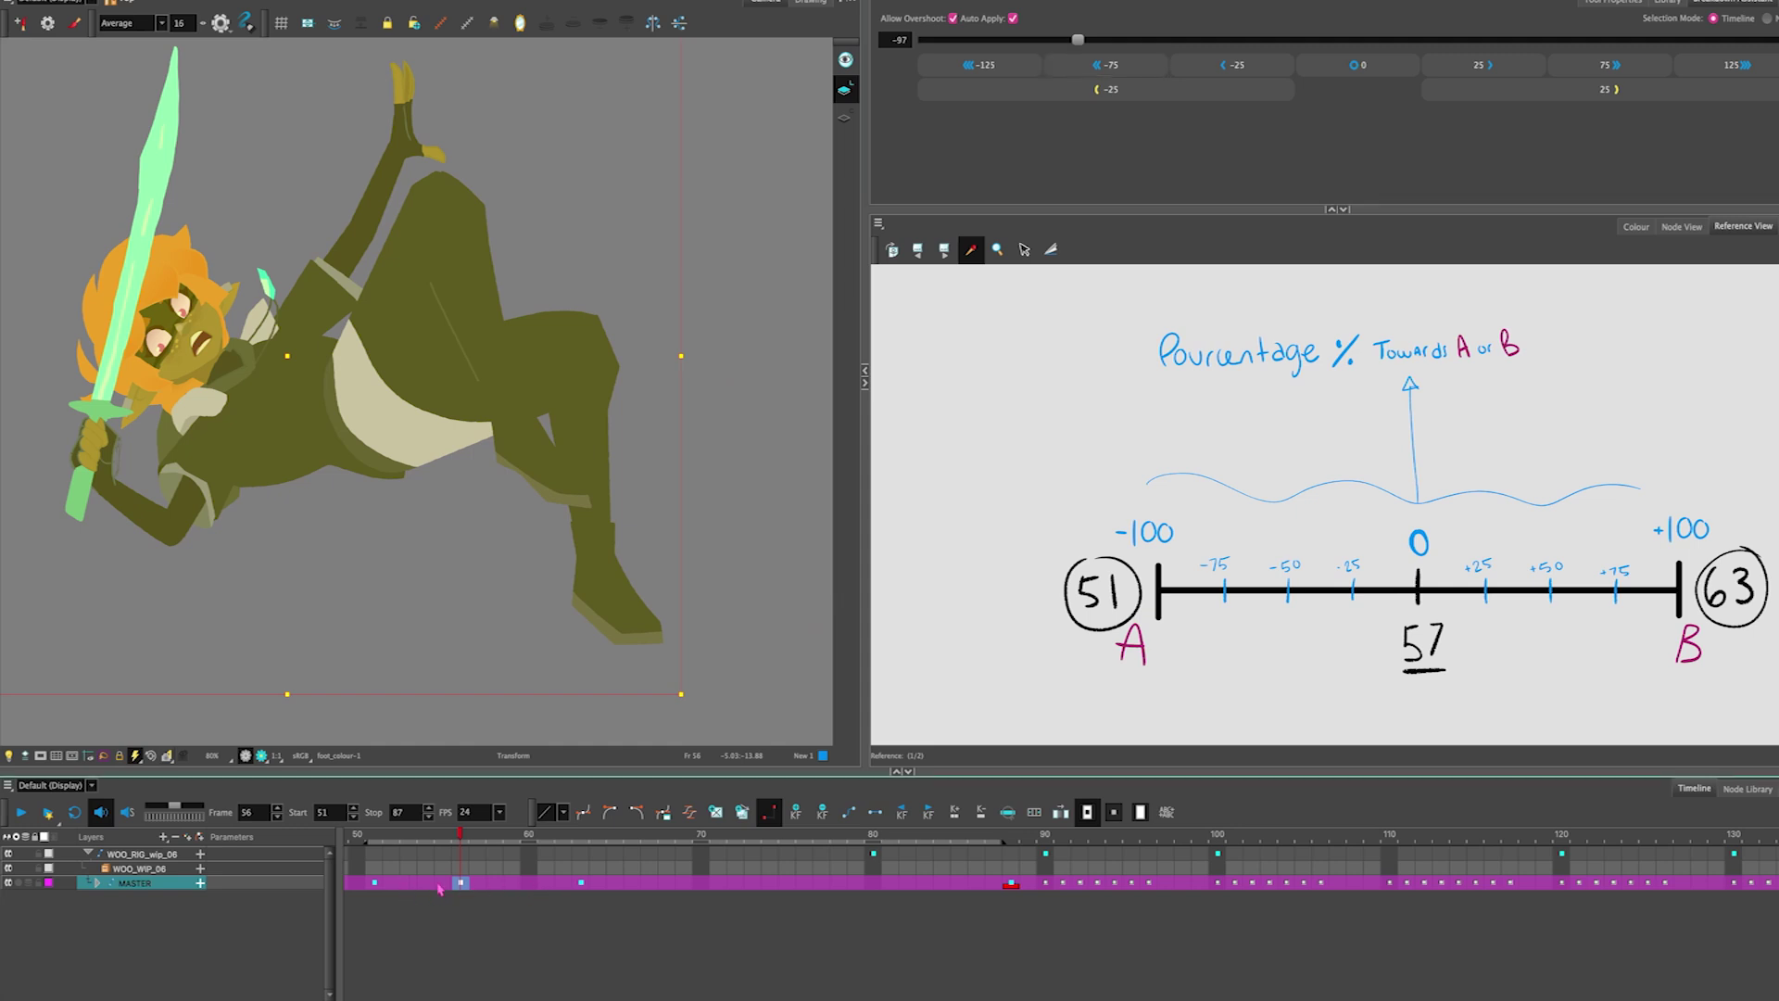
Step: Create a motion tween between the MASTER keys and reshape its ease curve
key(ctrl+l)
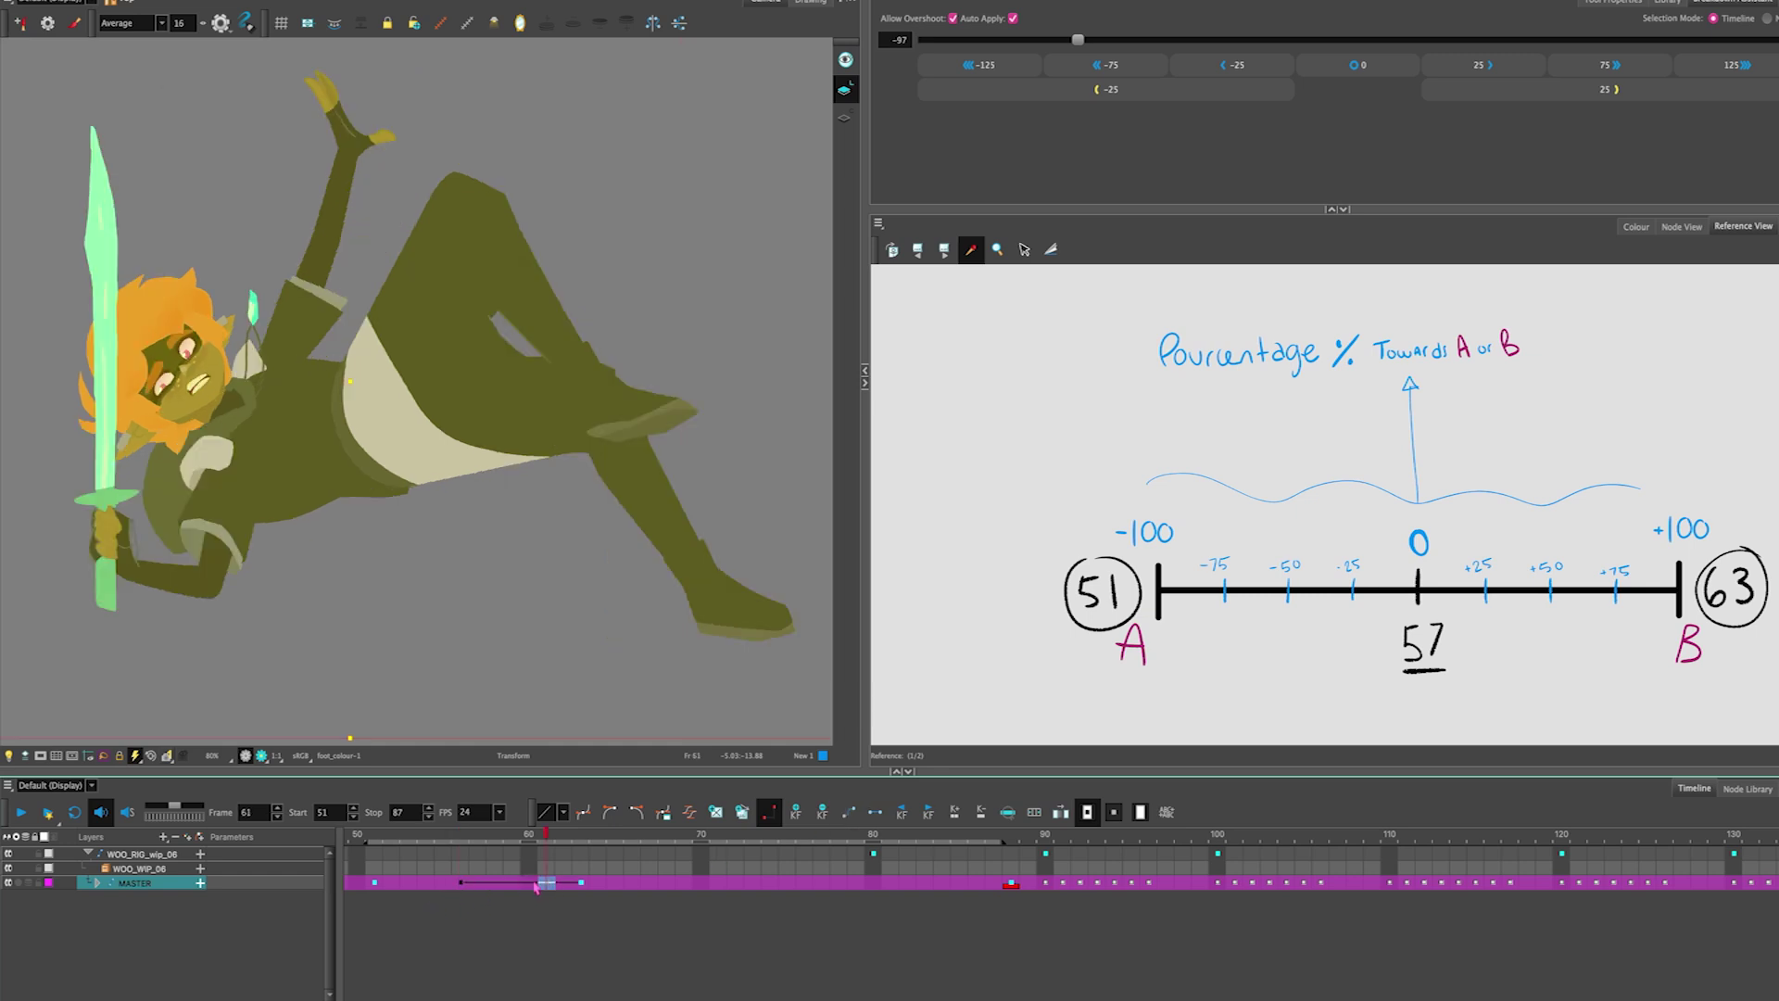
click(690, 812)
drag(826, 428, 830, 337)
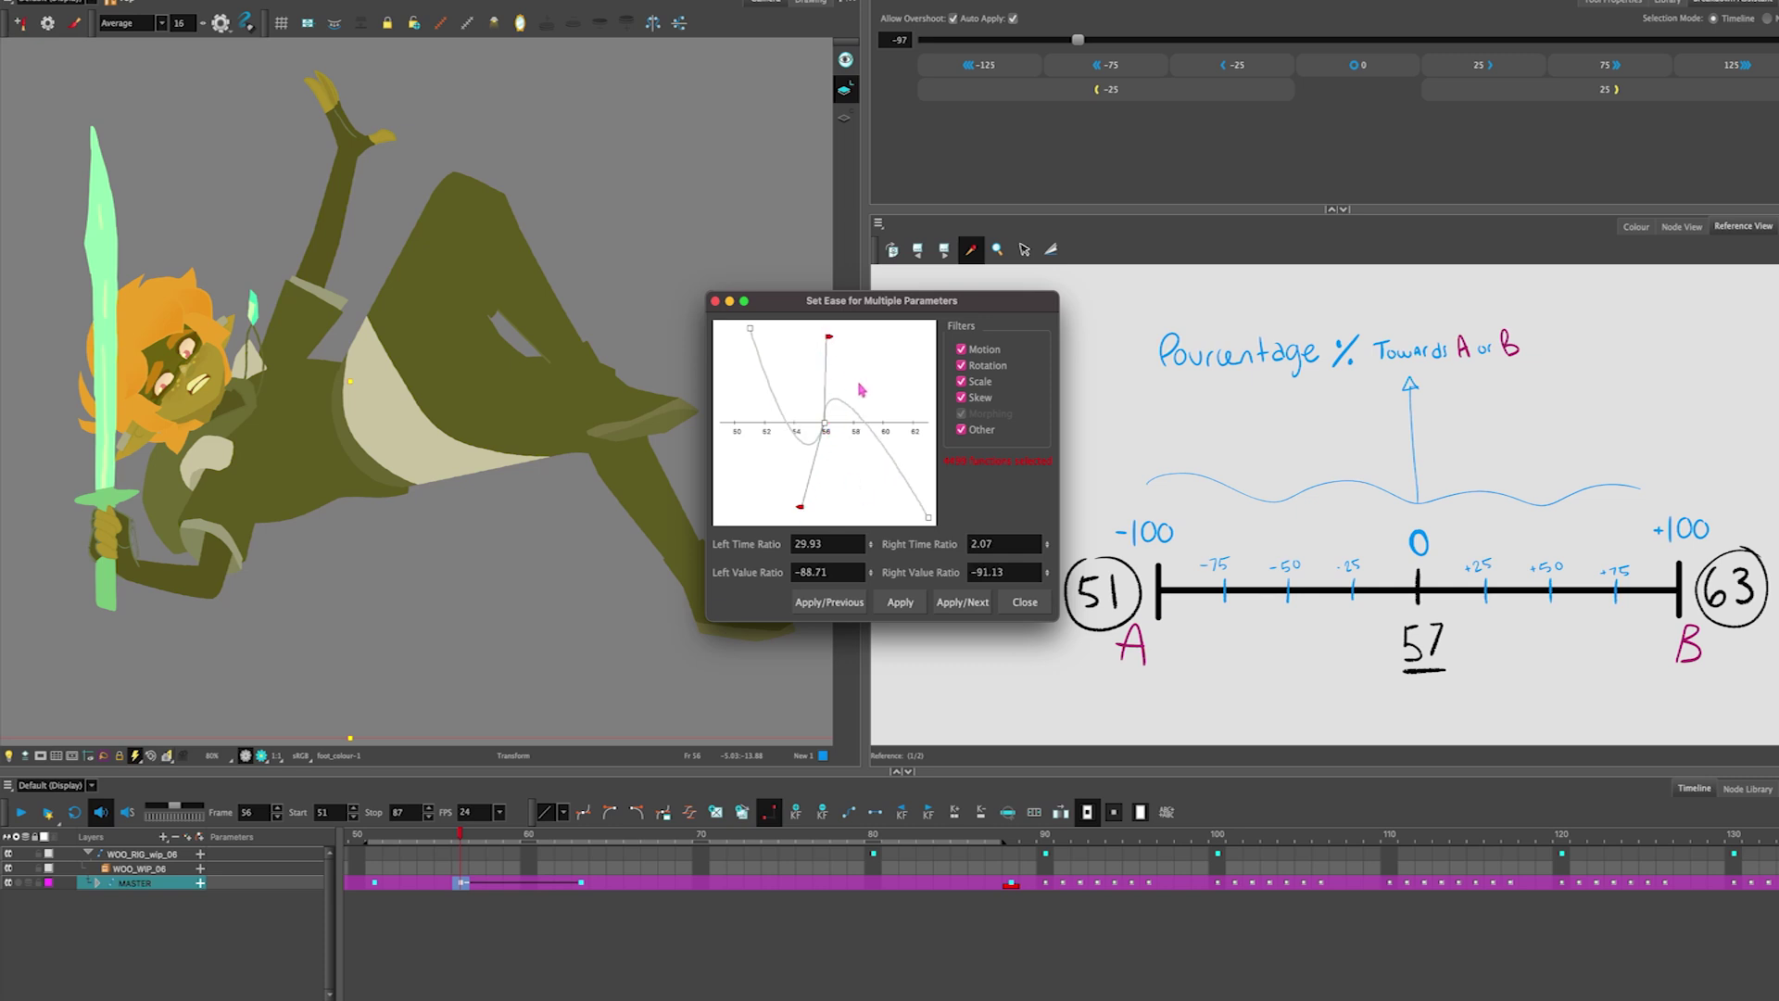
click(1025, 602)
Step: Overshoot frame 56's breakdown past pose A to −158 with the slider and -25 button
click(460, 882)
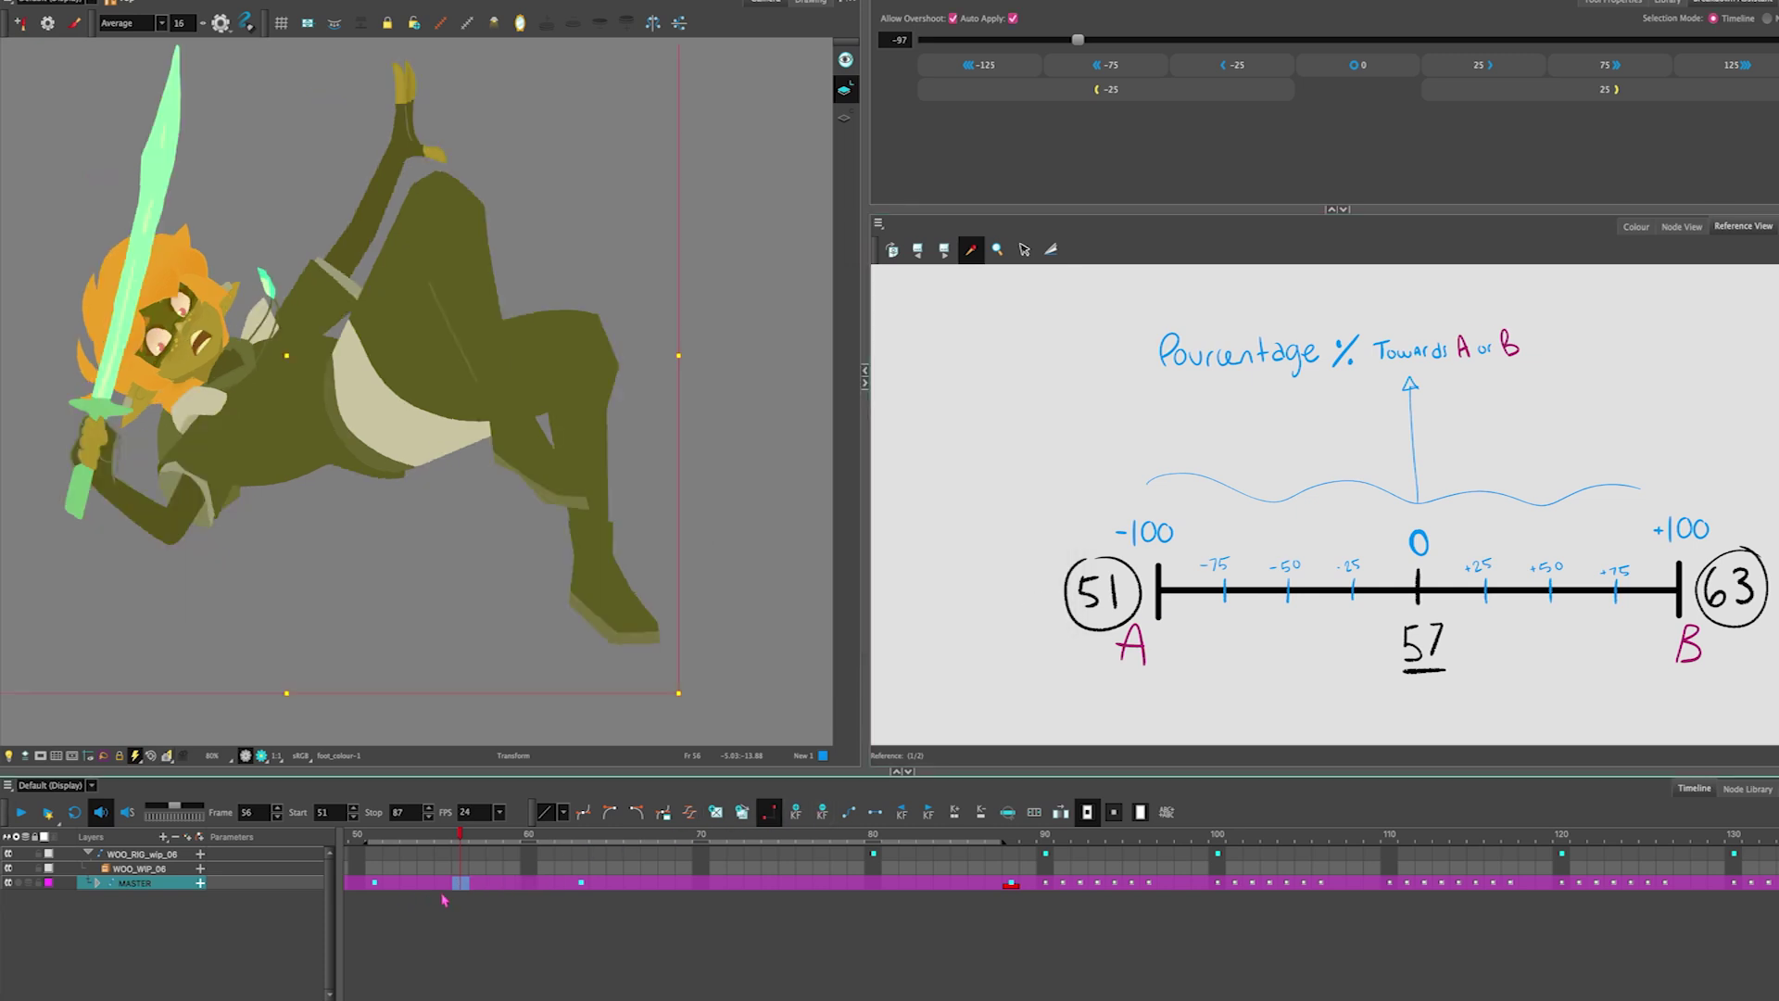
drag(1057, 42, 923, 49)
click(923, 87)
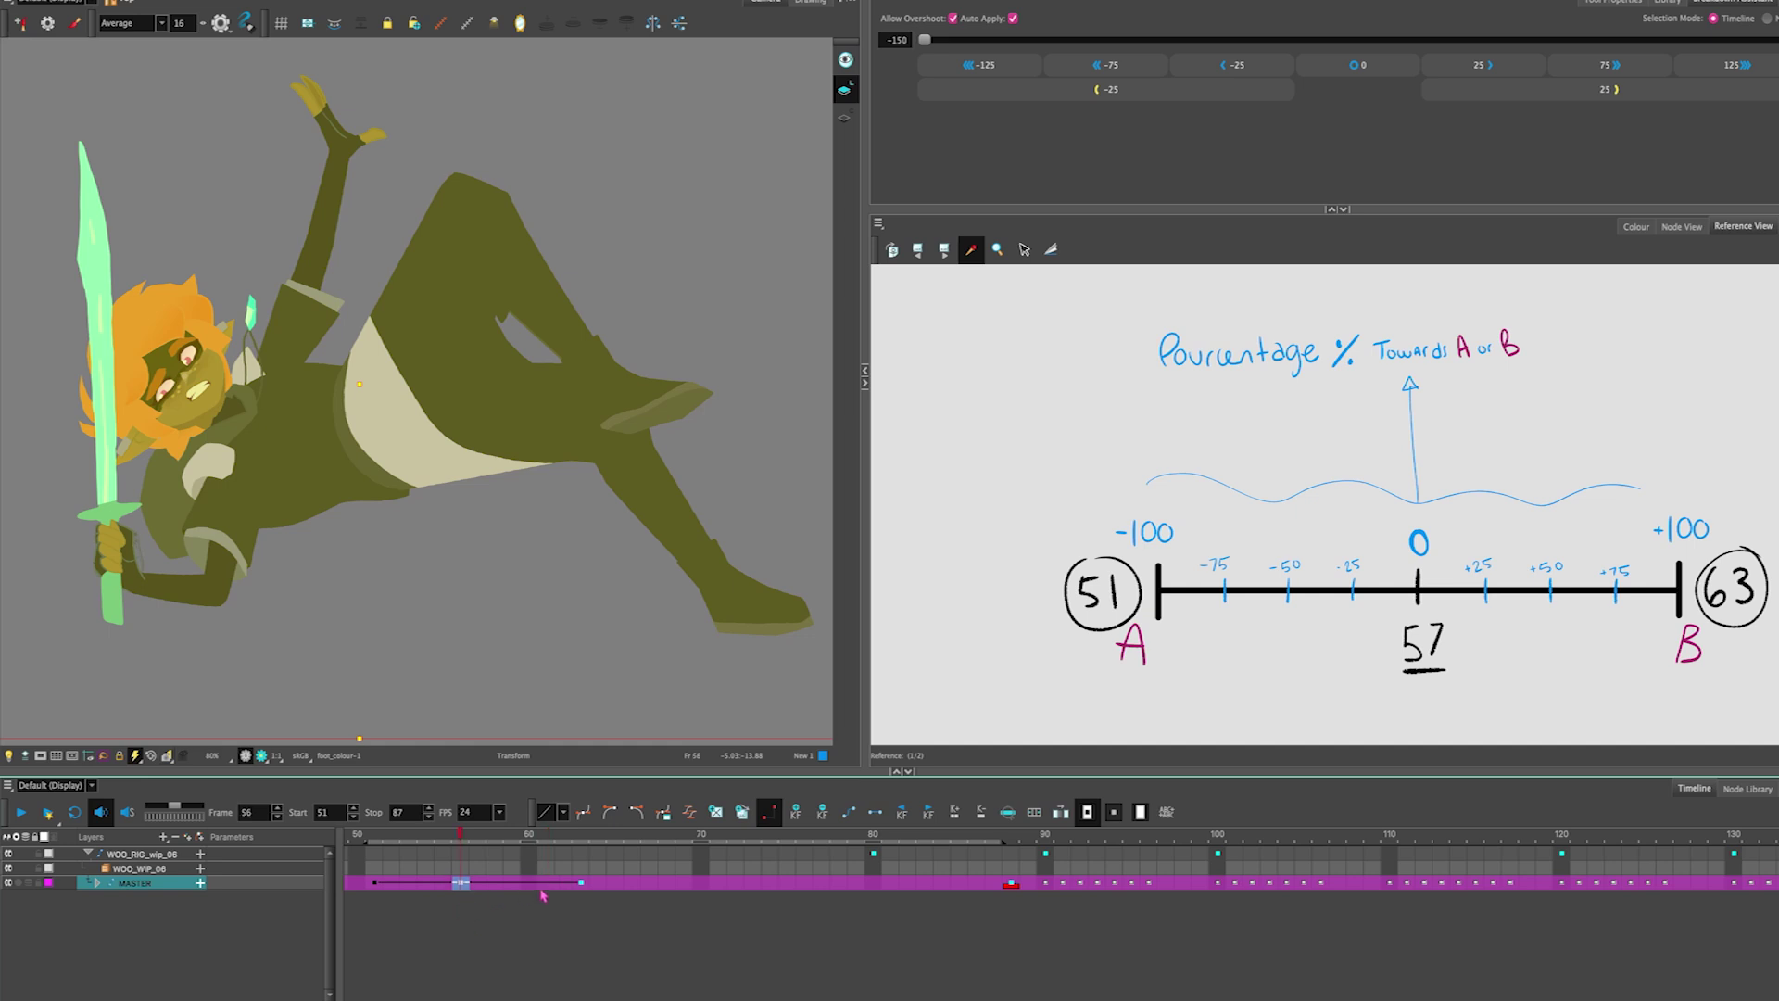
Step: Scrub the in-betweens at frames 56–61 and select MASTER cells 53–59
click(512, 882)
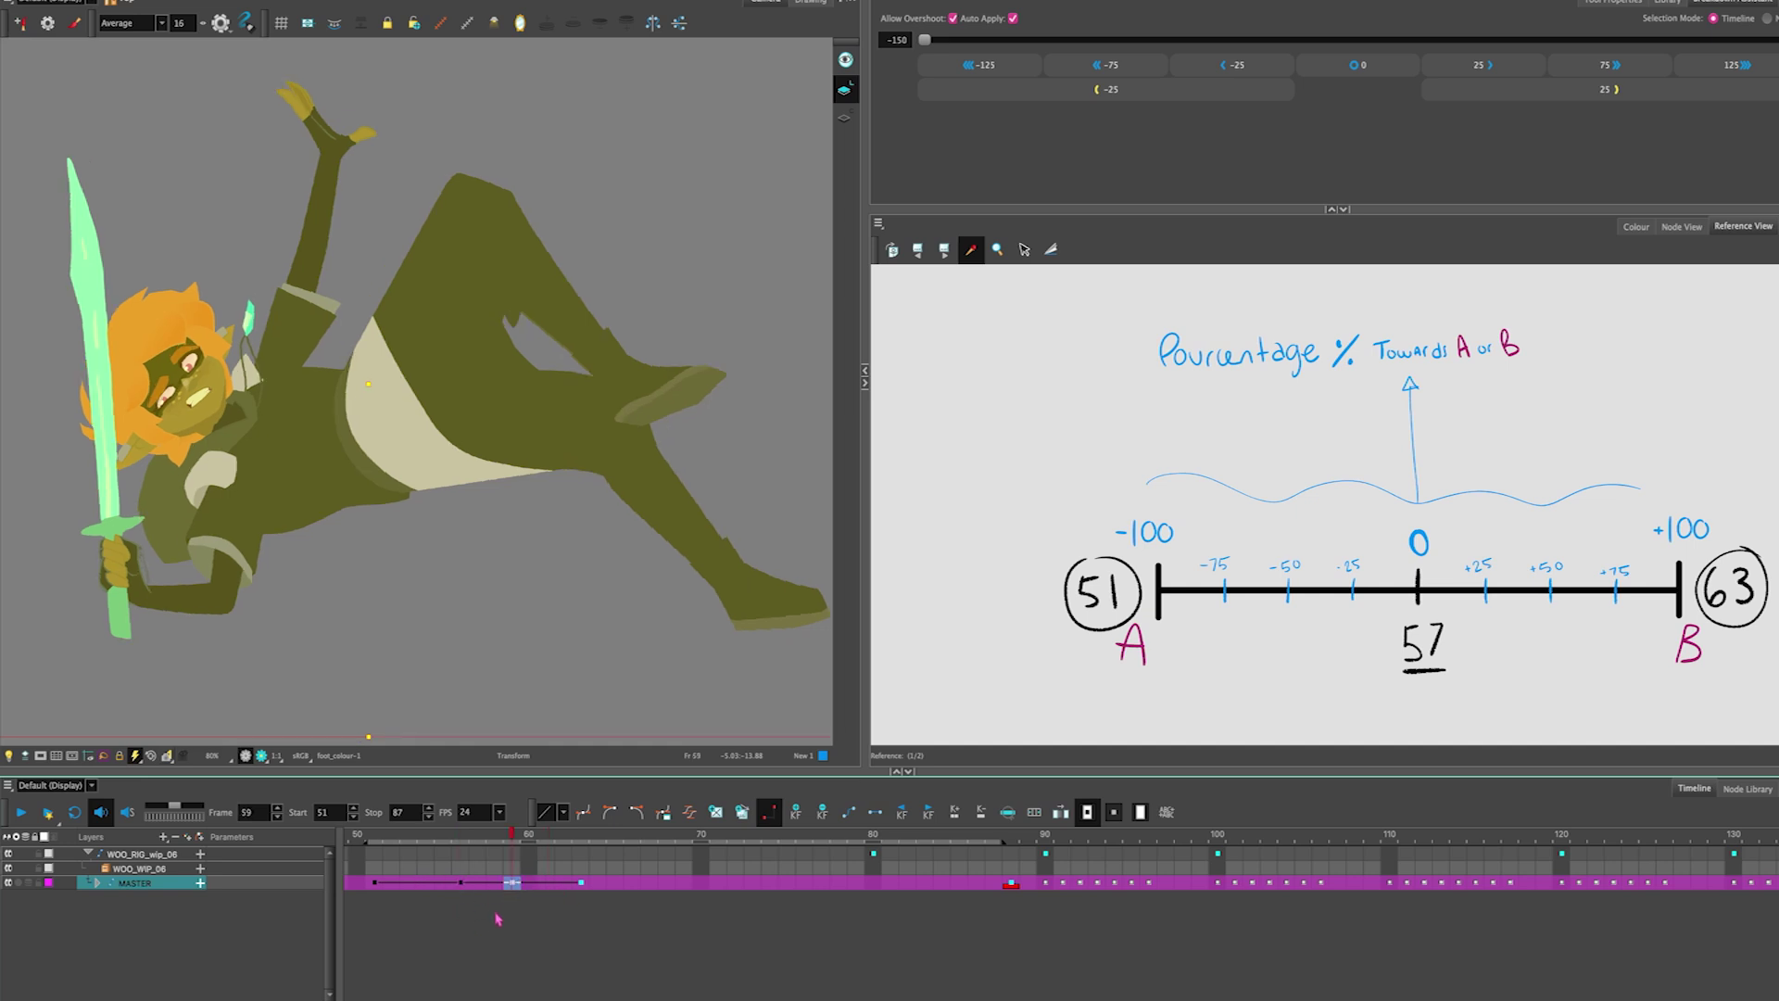
click(409, 885)
click(459, 885)
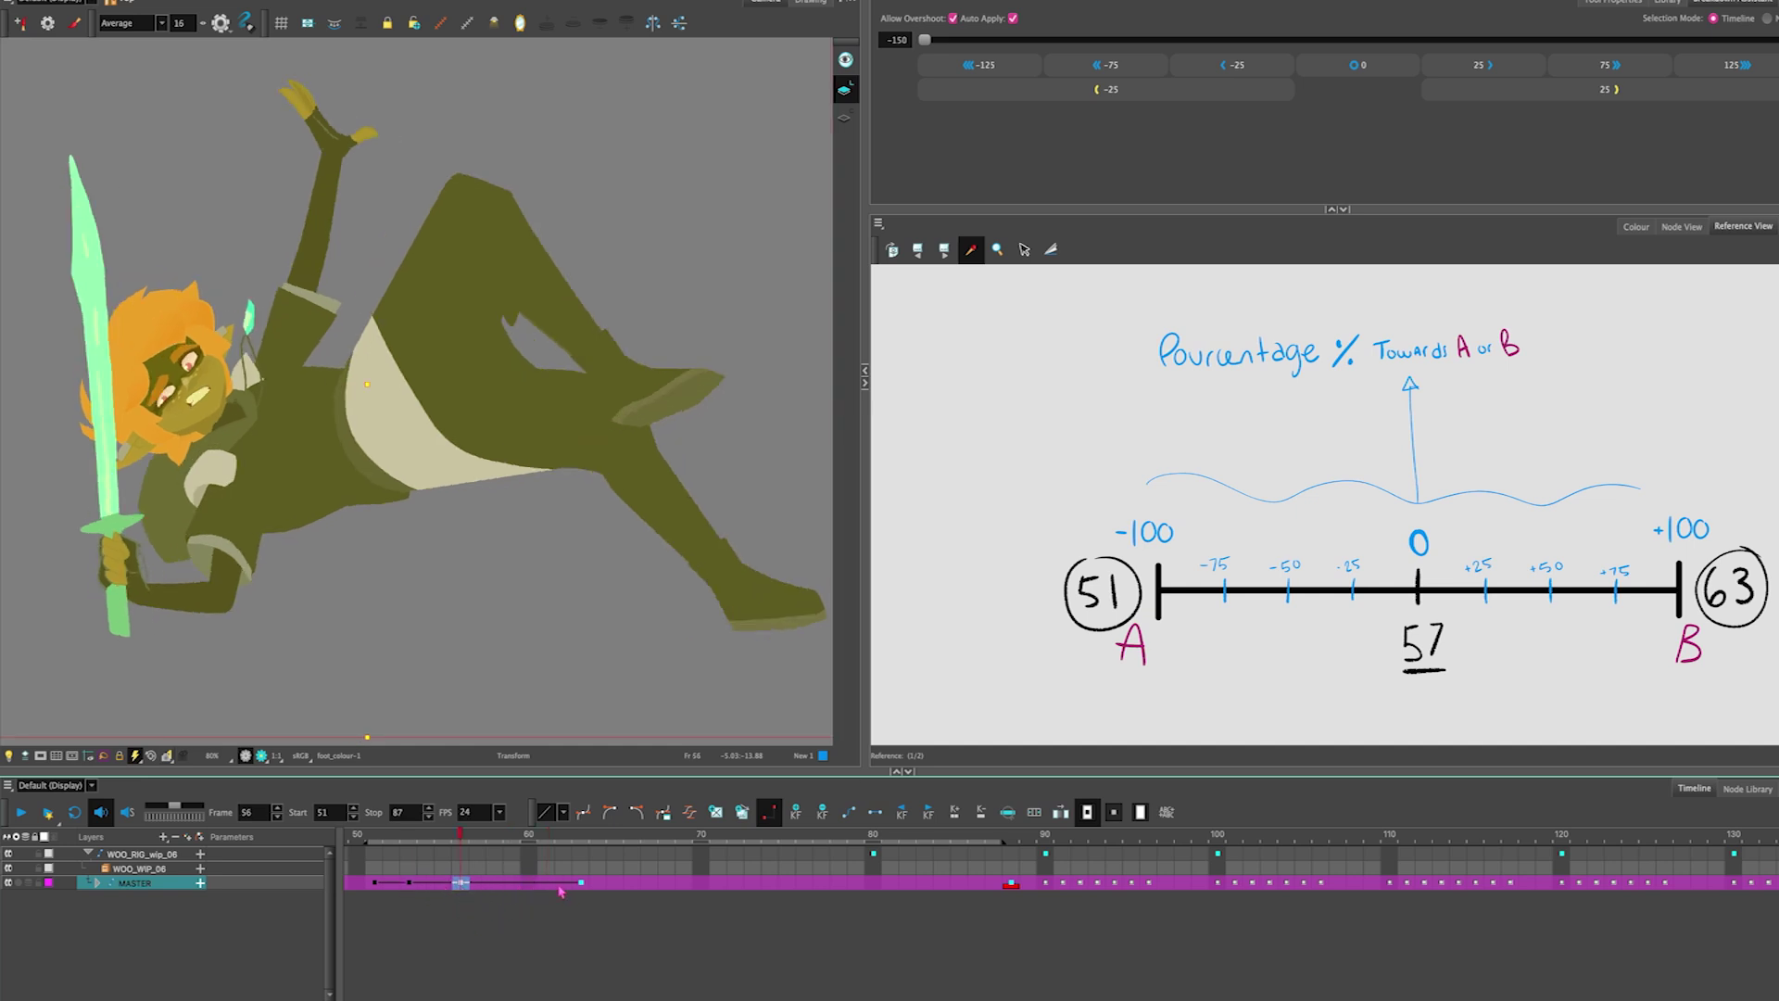
click(547, 882)
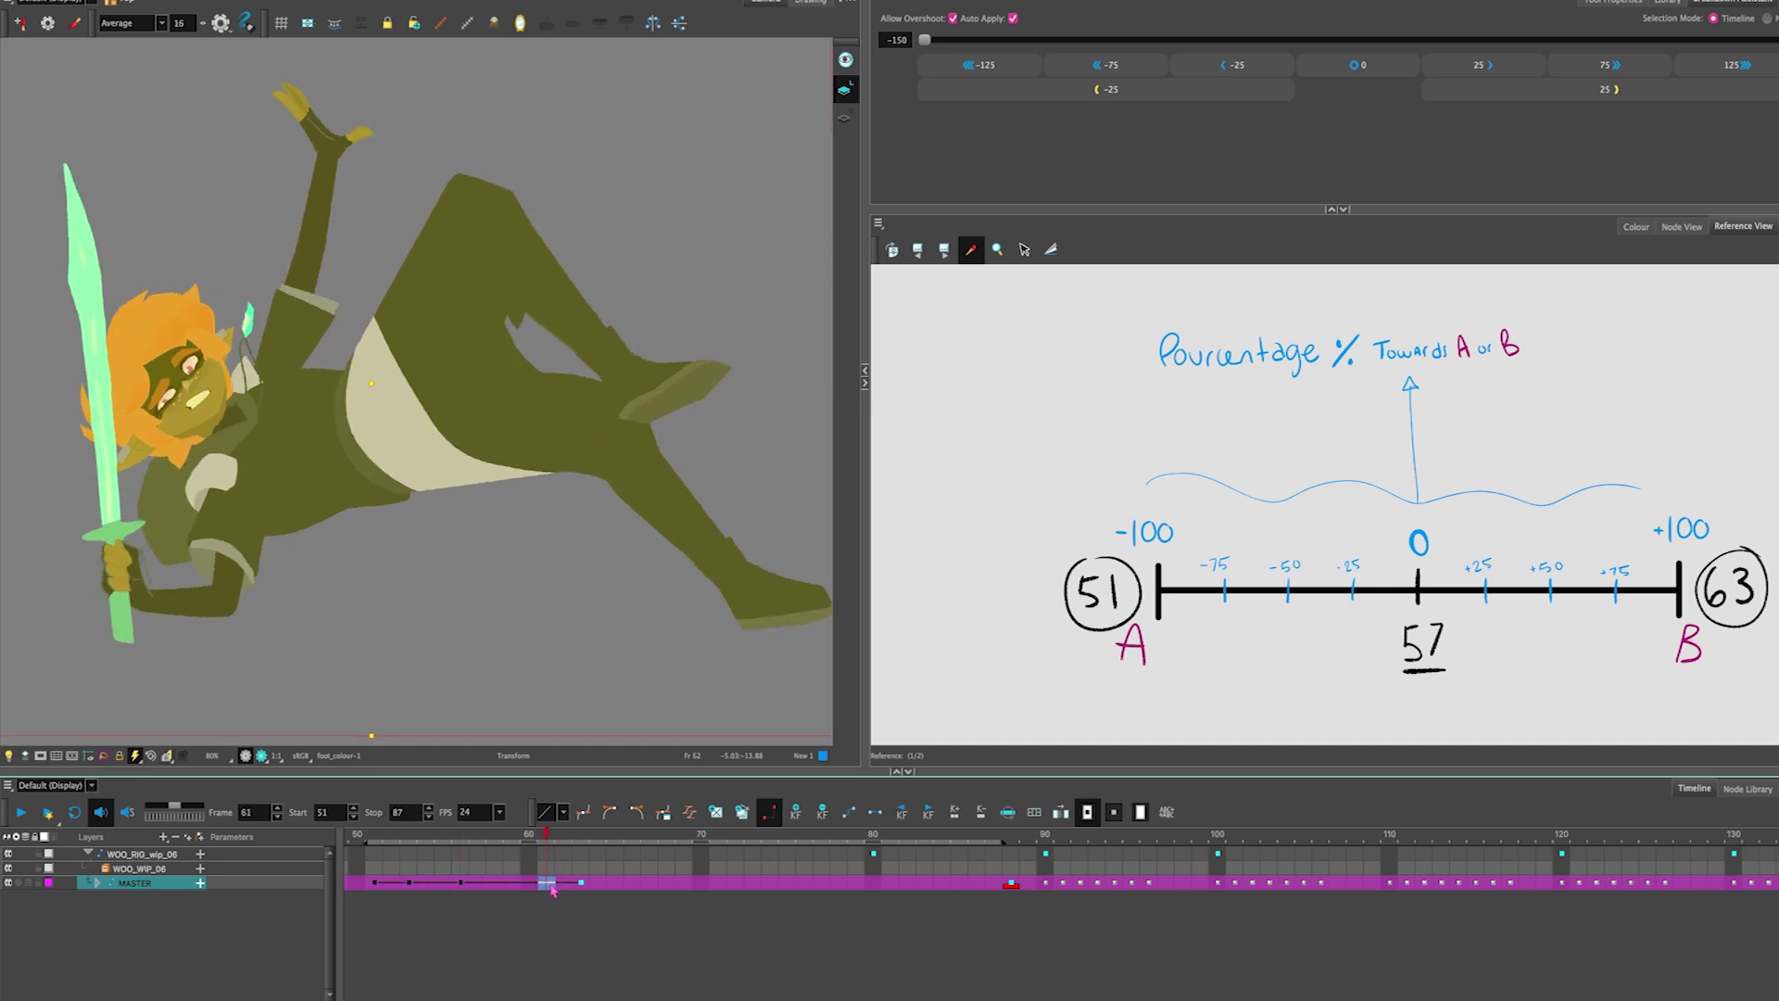
click(502, 883)
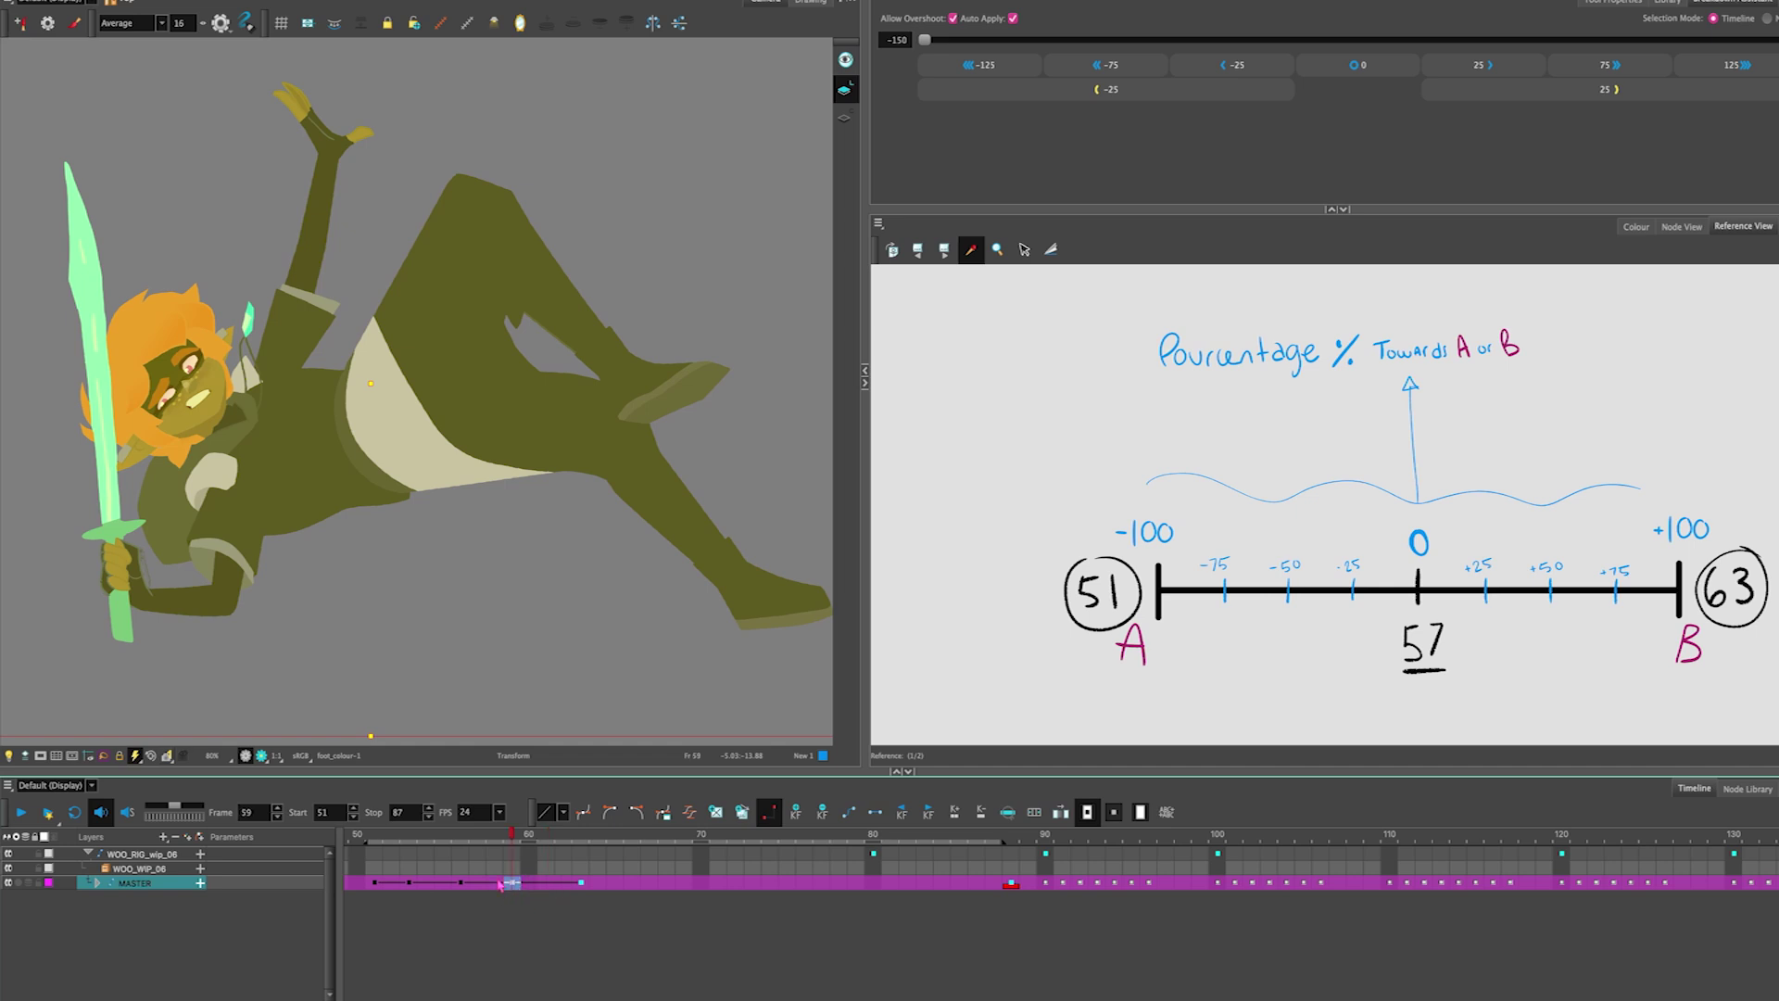
drag(408, 883, 516, 883)
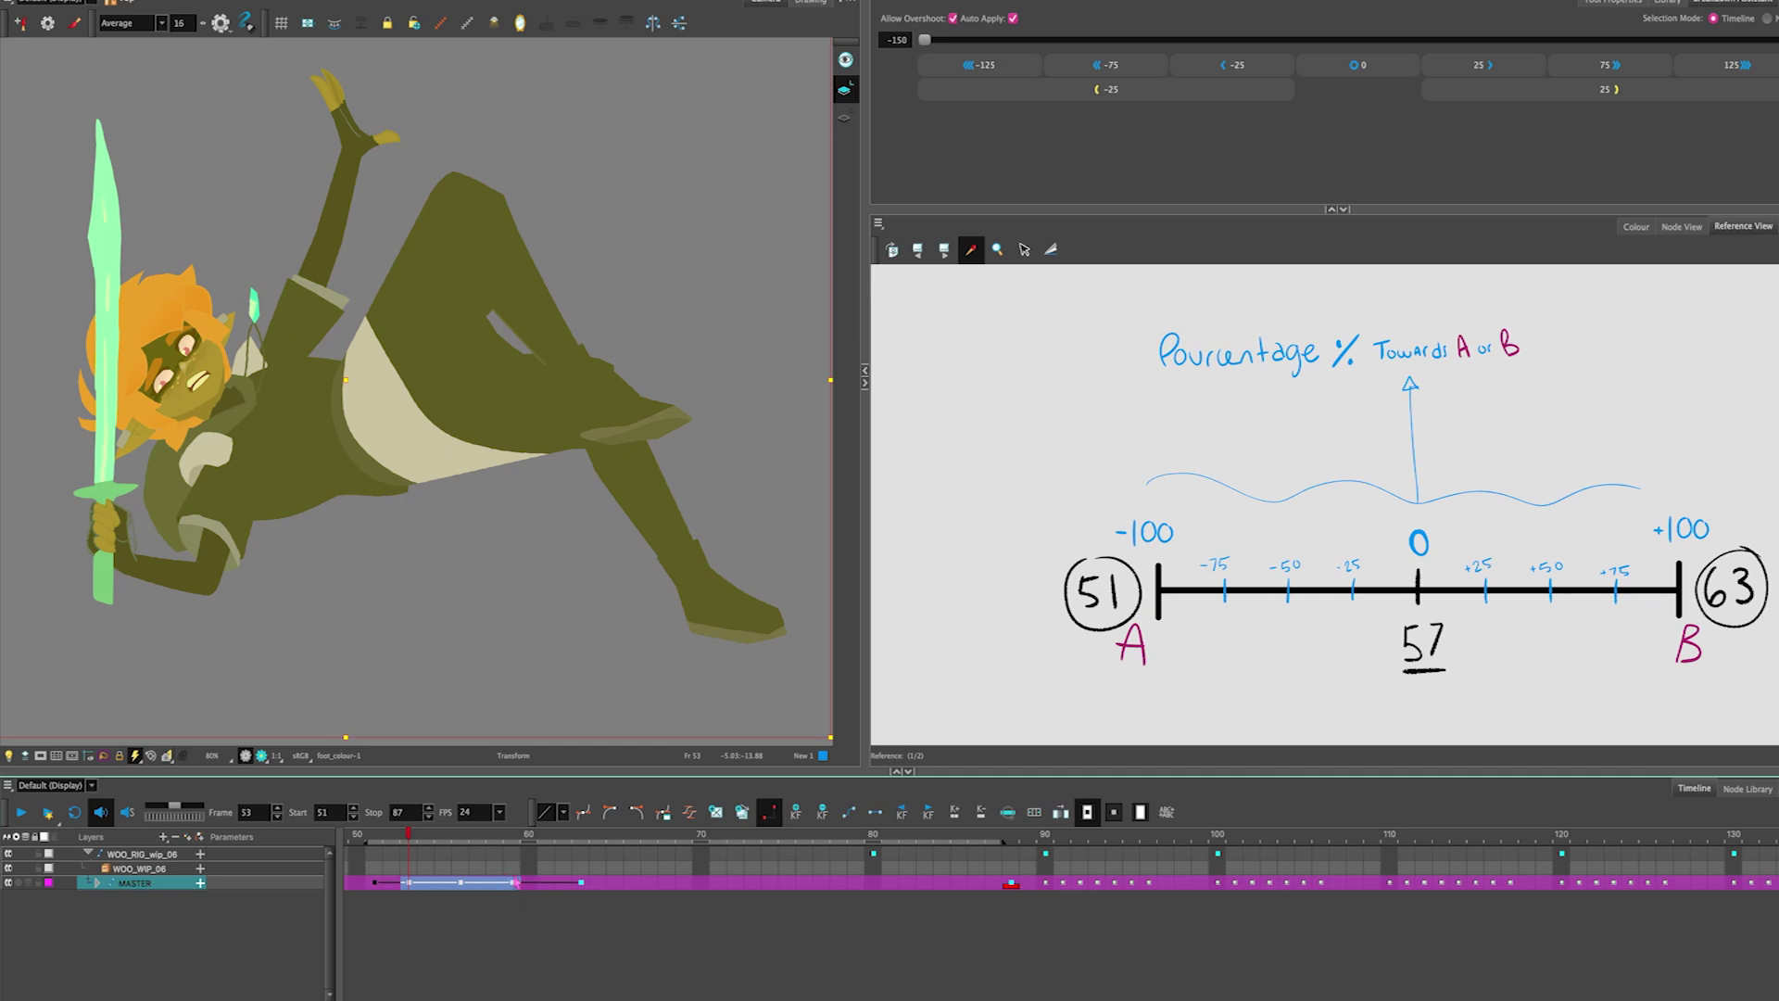
Step: Re-key frame 56 slightly toward pose A with the -25 breakdown button
key(period)
key(period)
key(period)
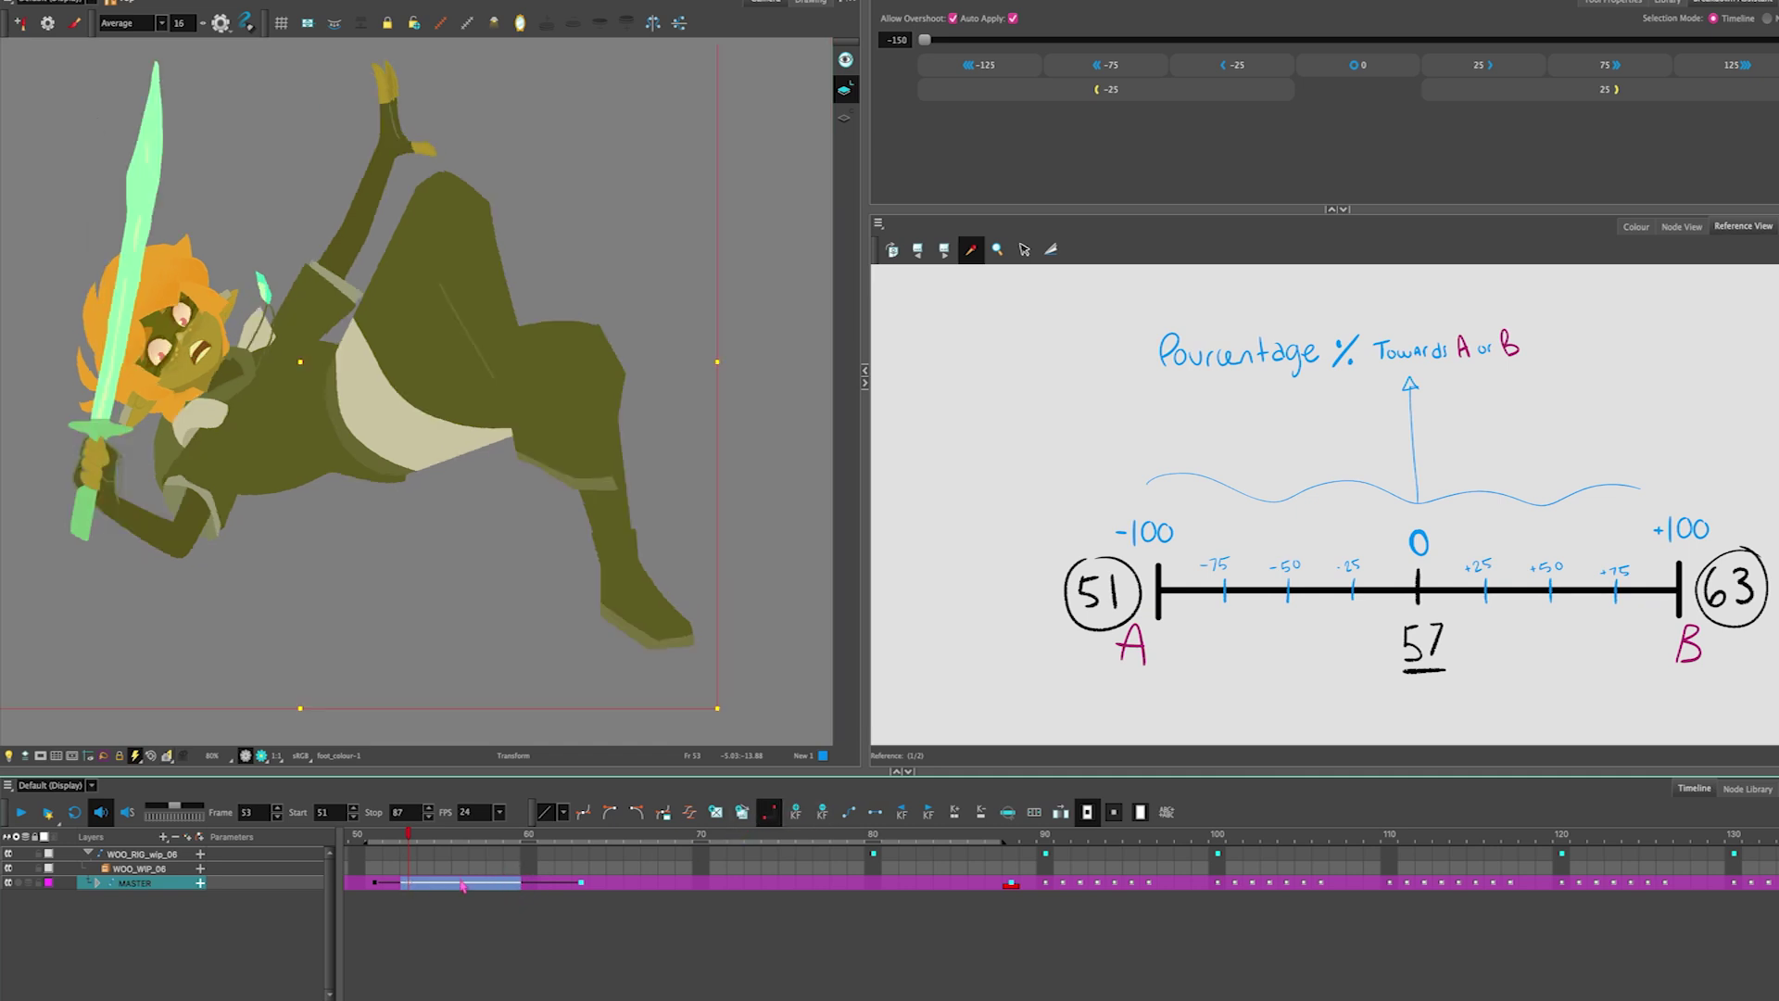
key(shift)
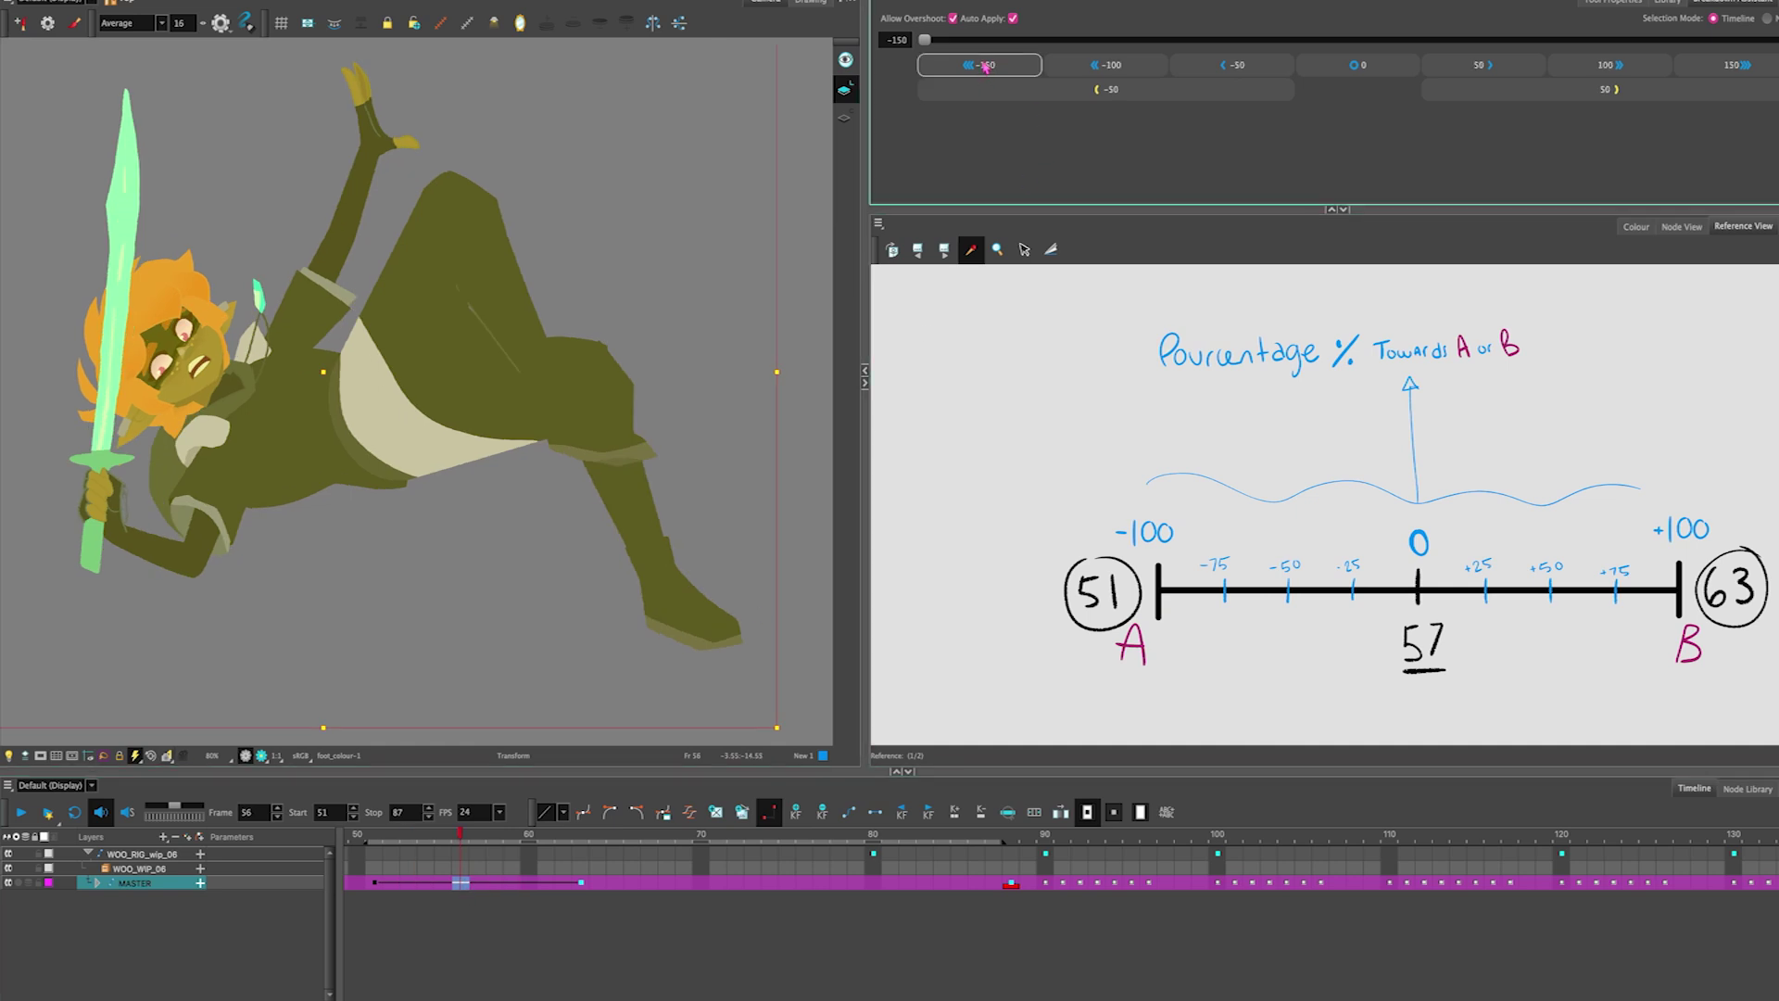
click(1005, 88)
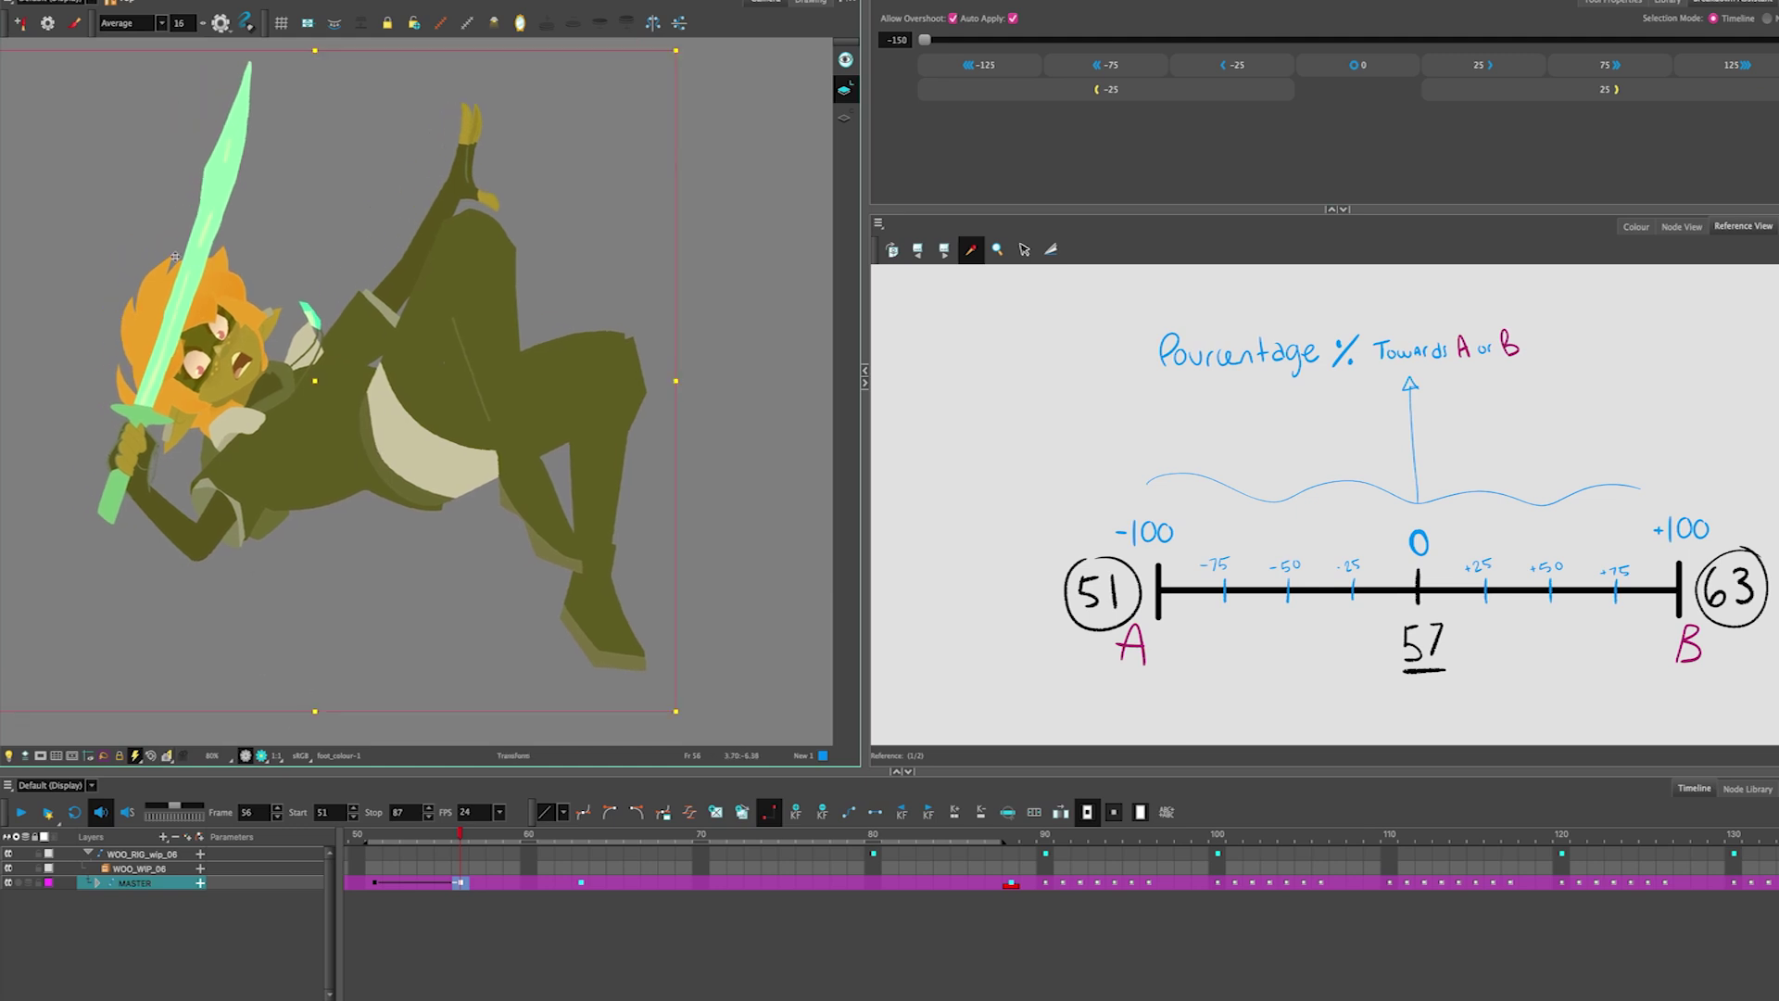
click(356, 908)
click(460, 883)
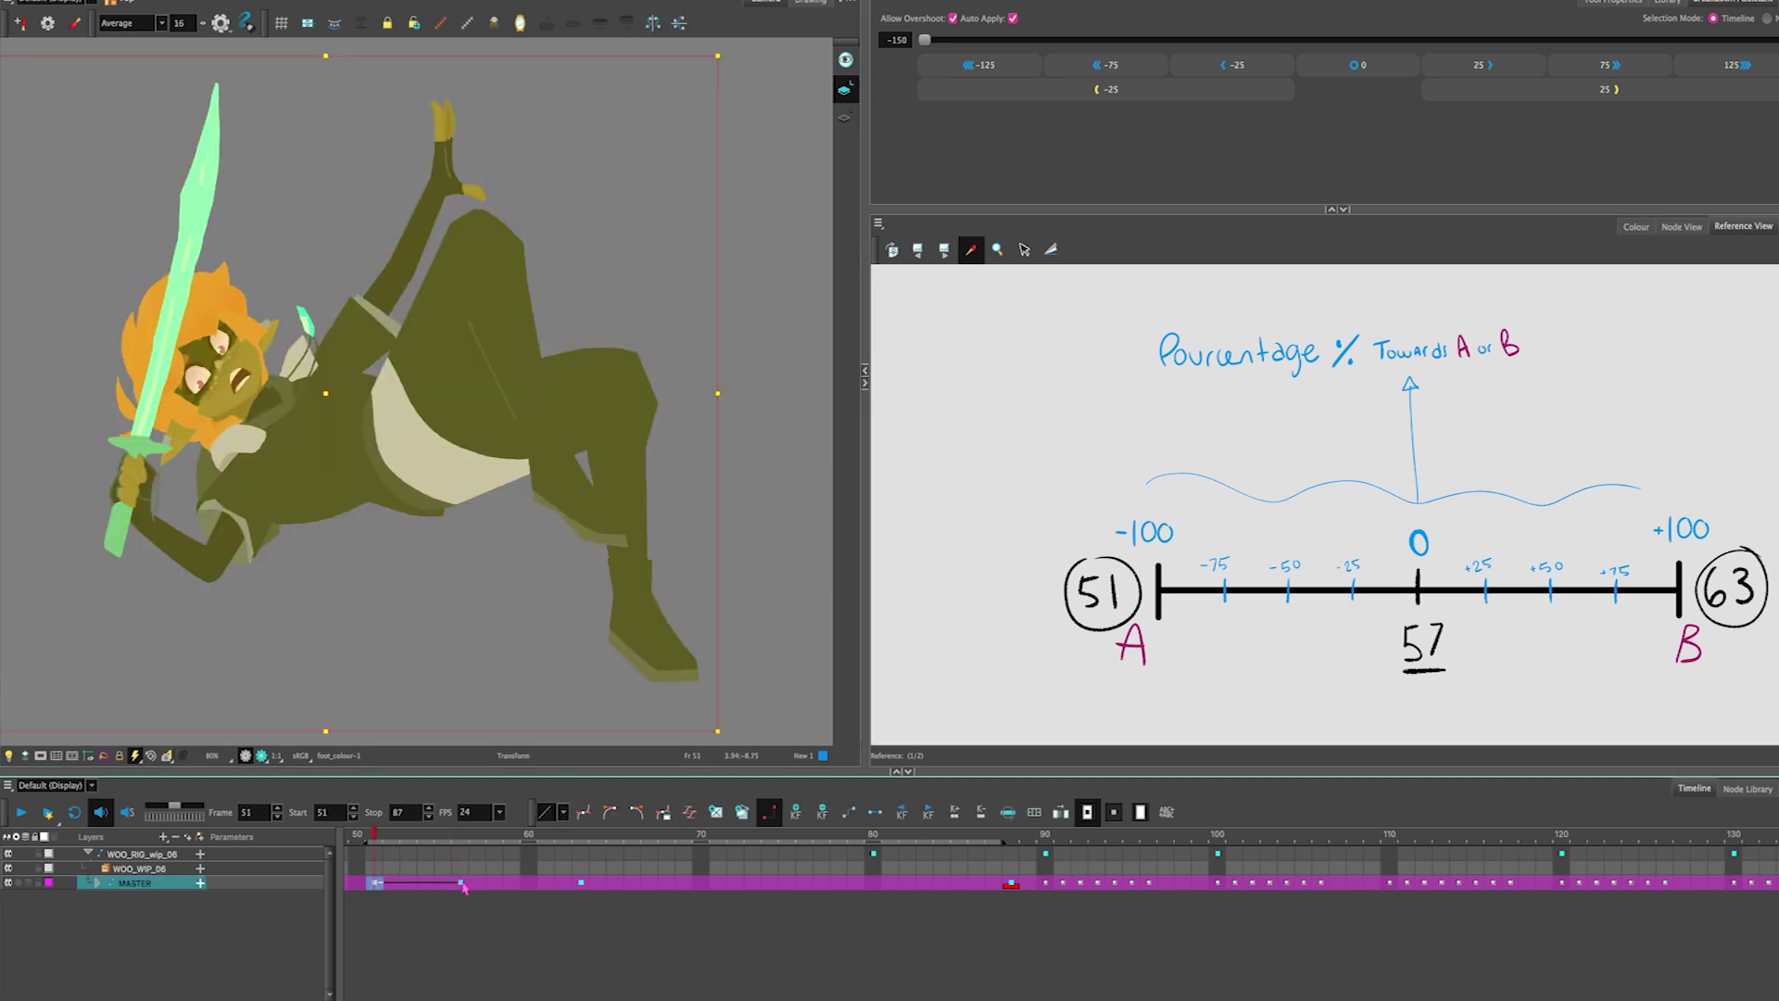
click(580, 882)
click(460, 883)
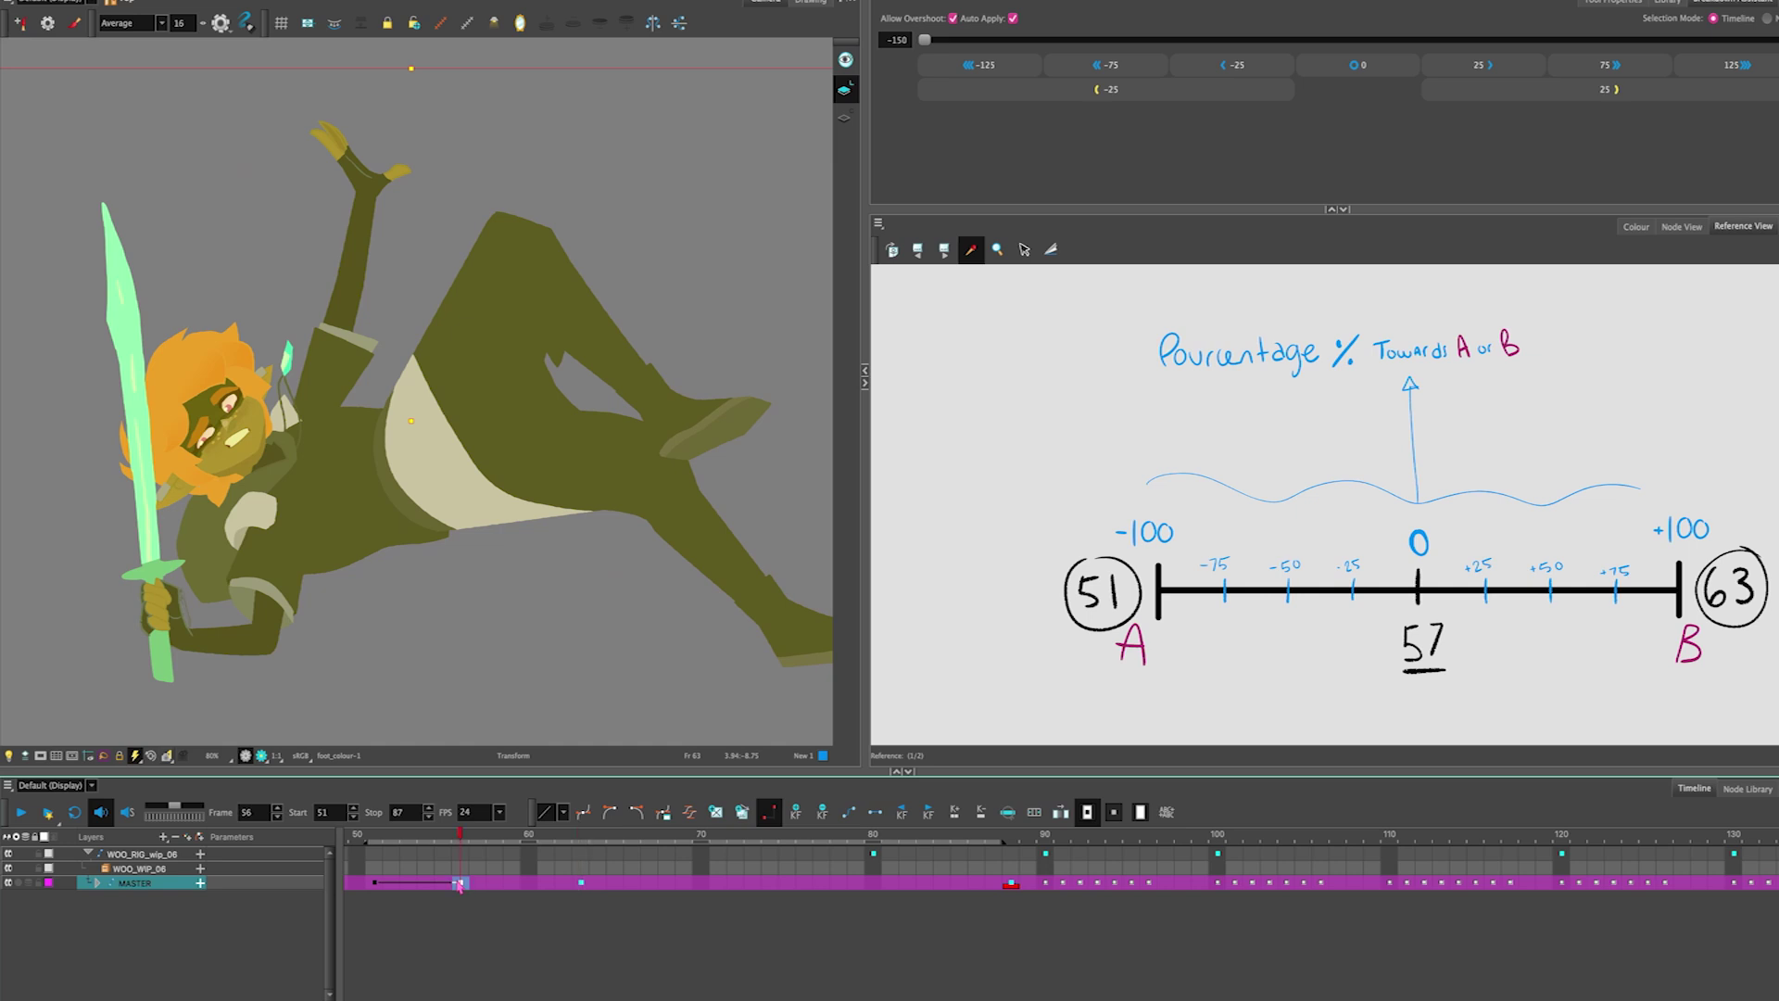
click(374, 882)
click(461, 883)
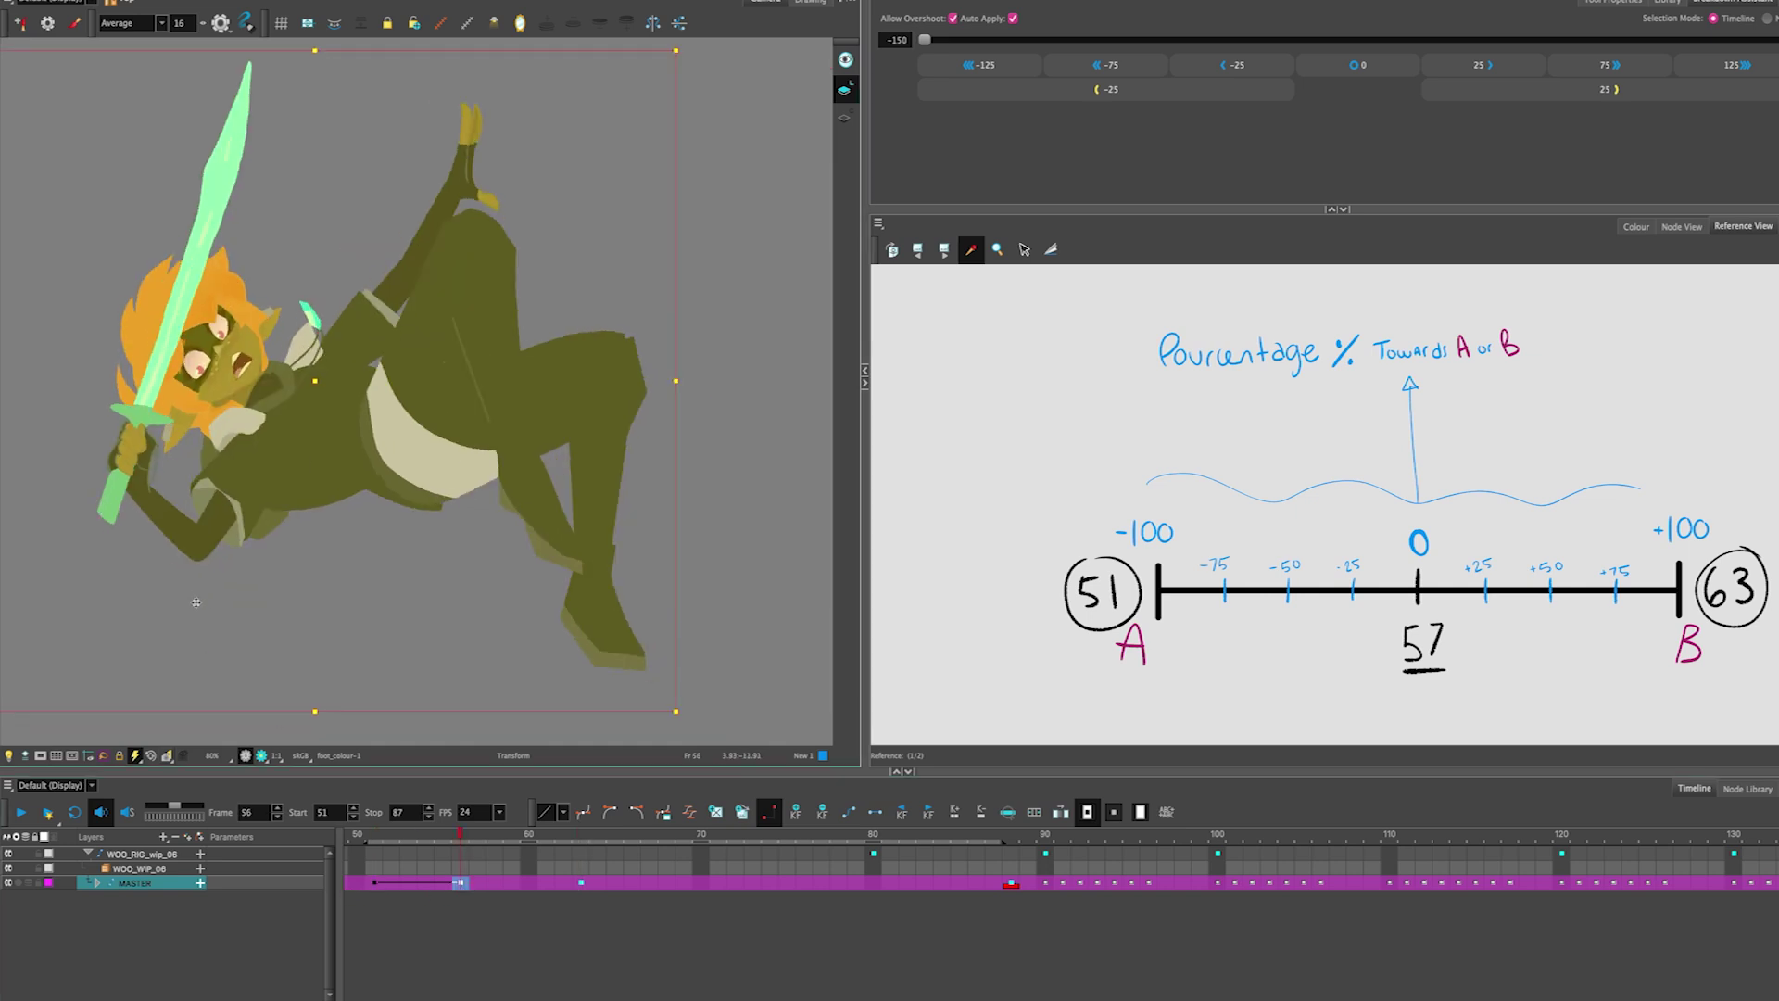
click(375, 883)
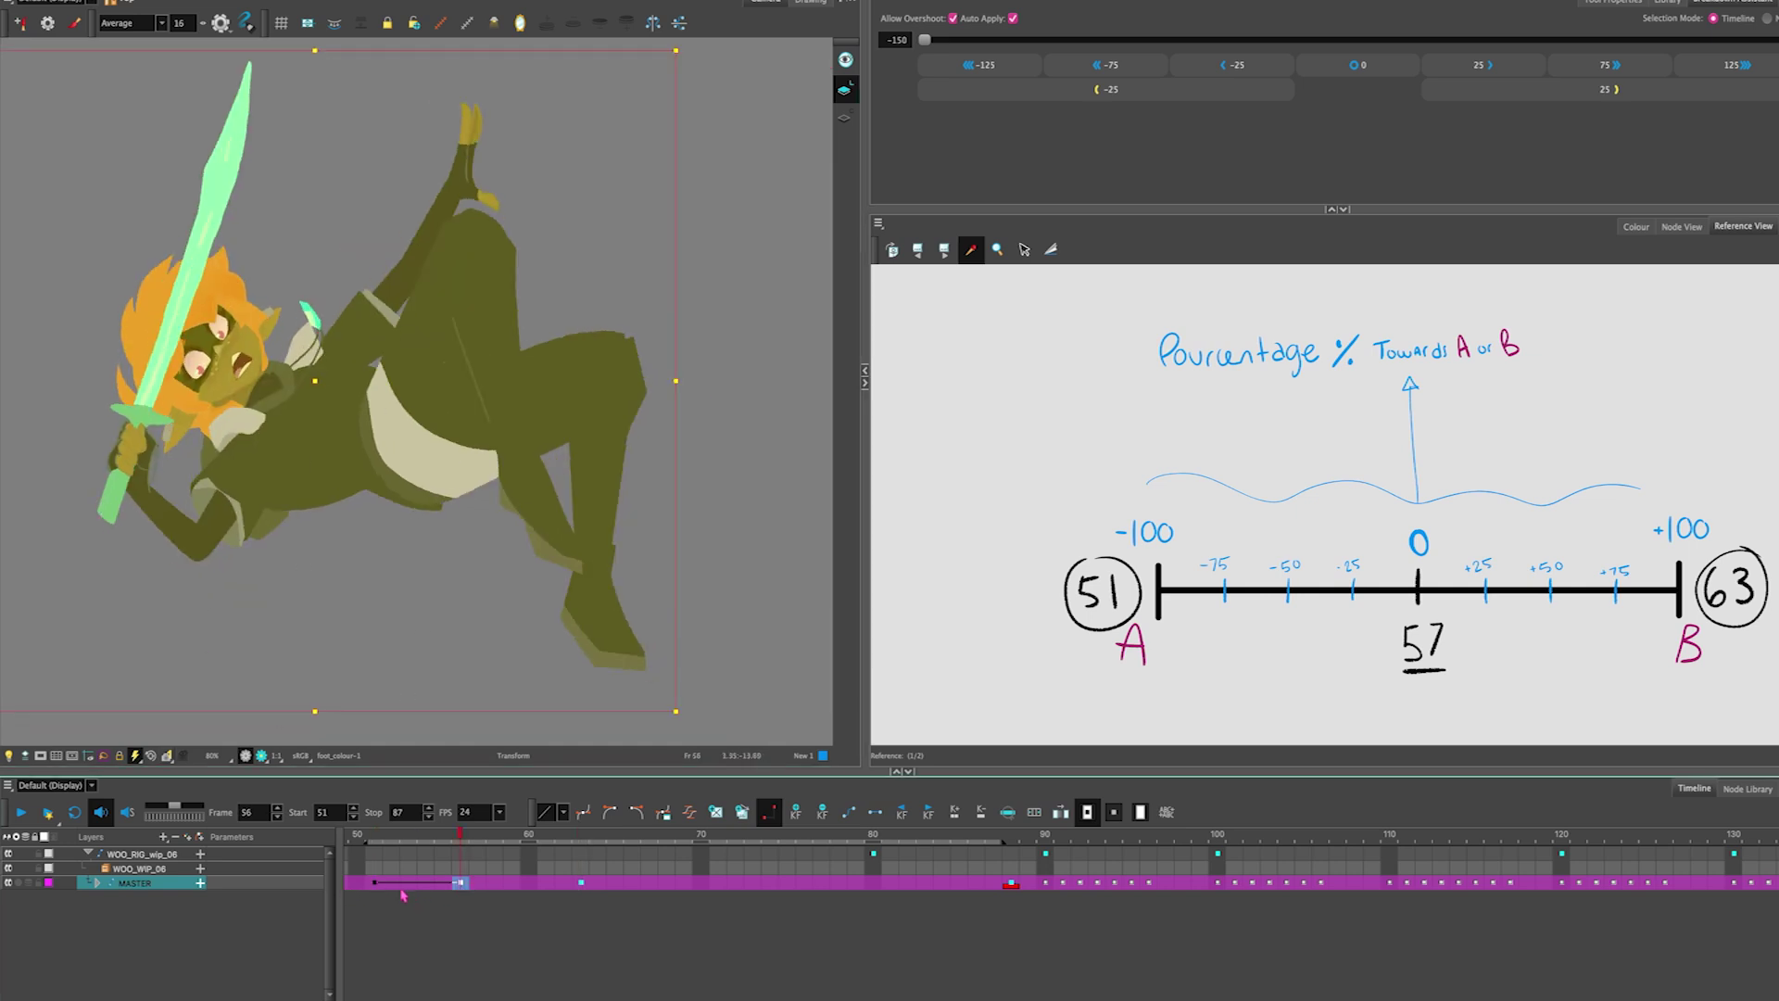
click(461, 883)
click(374, 882)
click(460, 883)
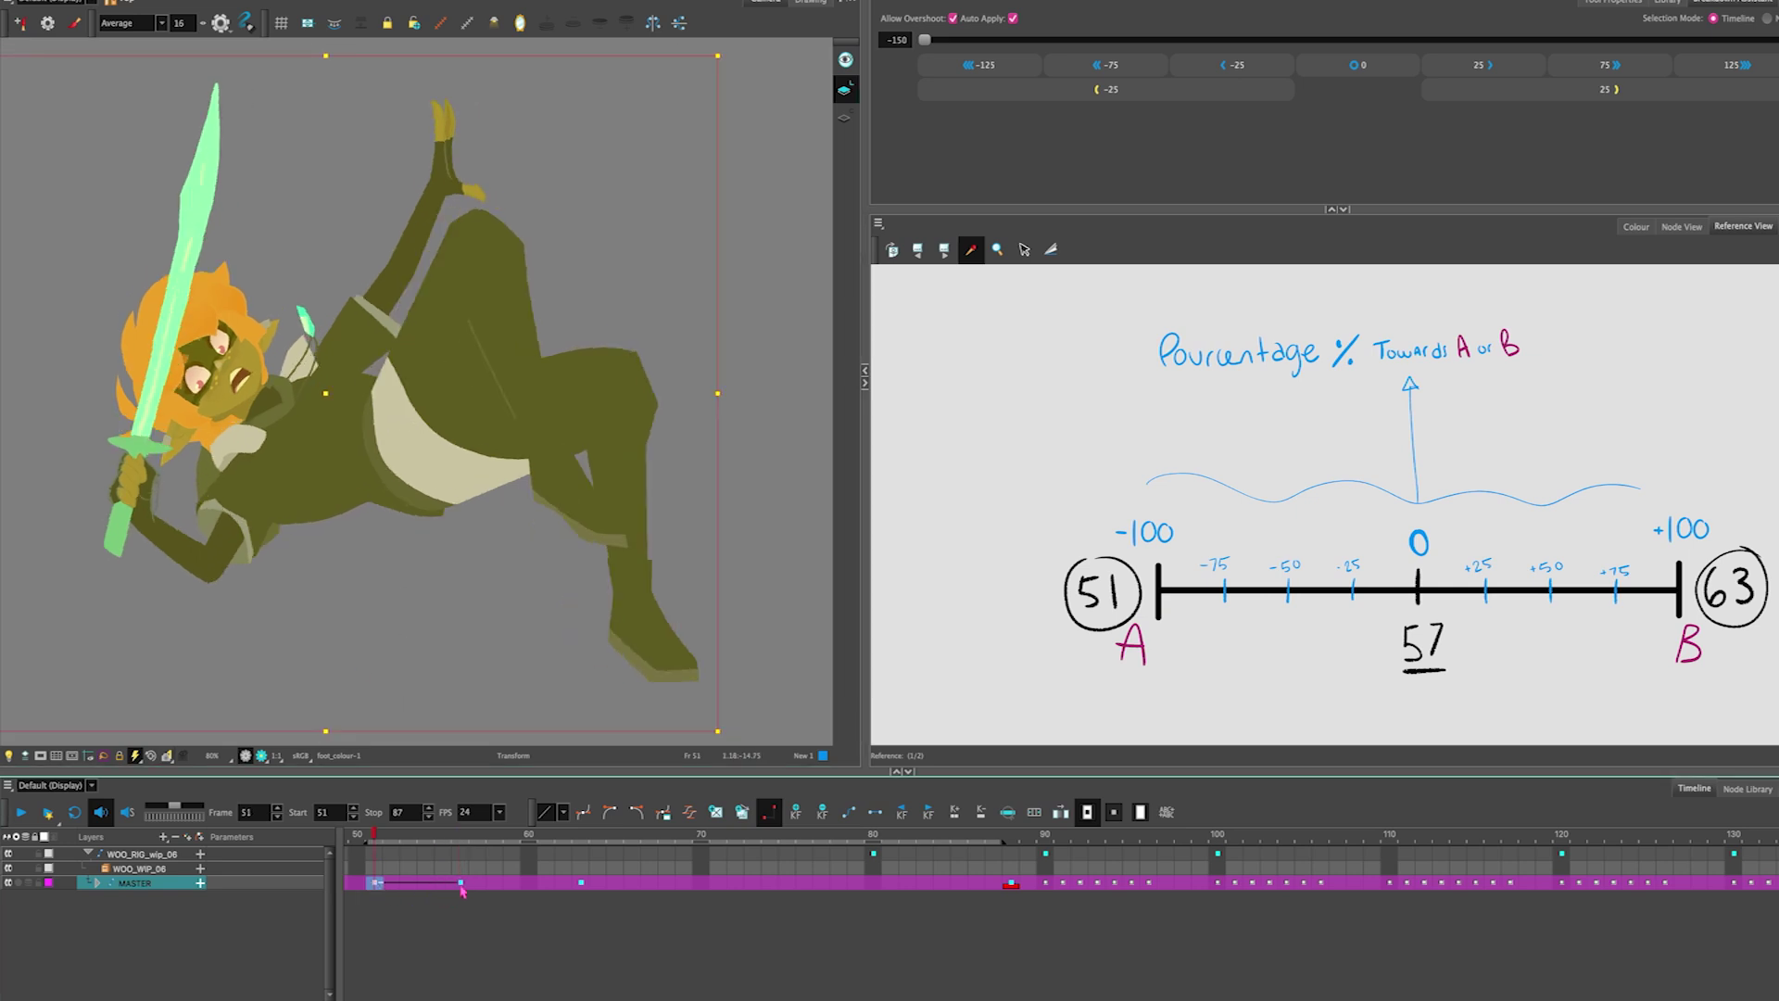
click(374, 882)
click(460, 882)
click(461, 882)
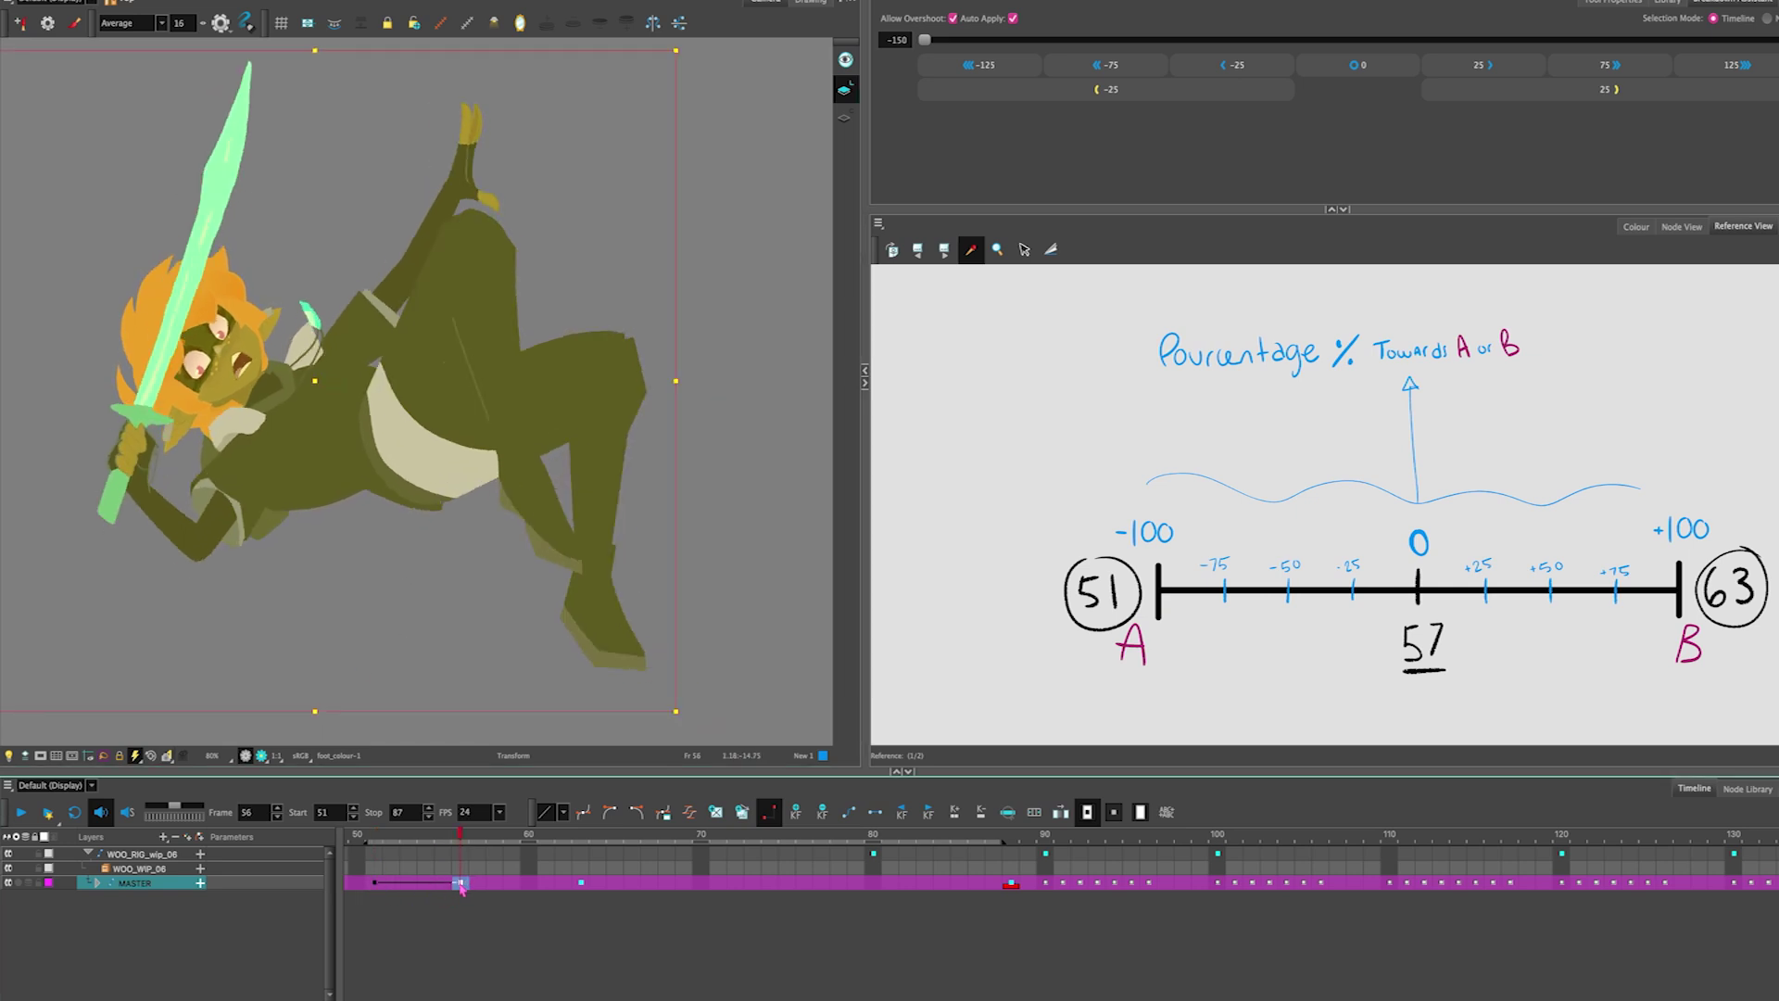
click(225, 187)
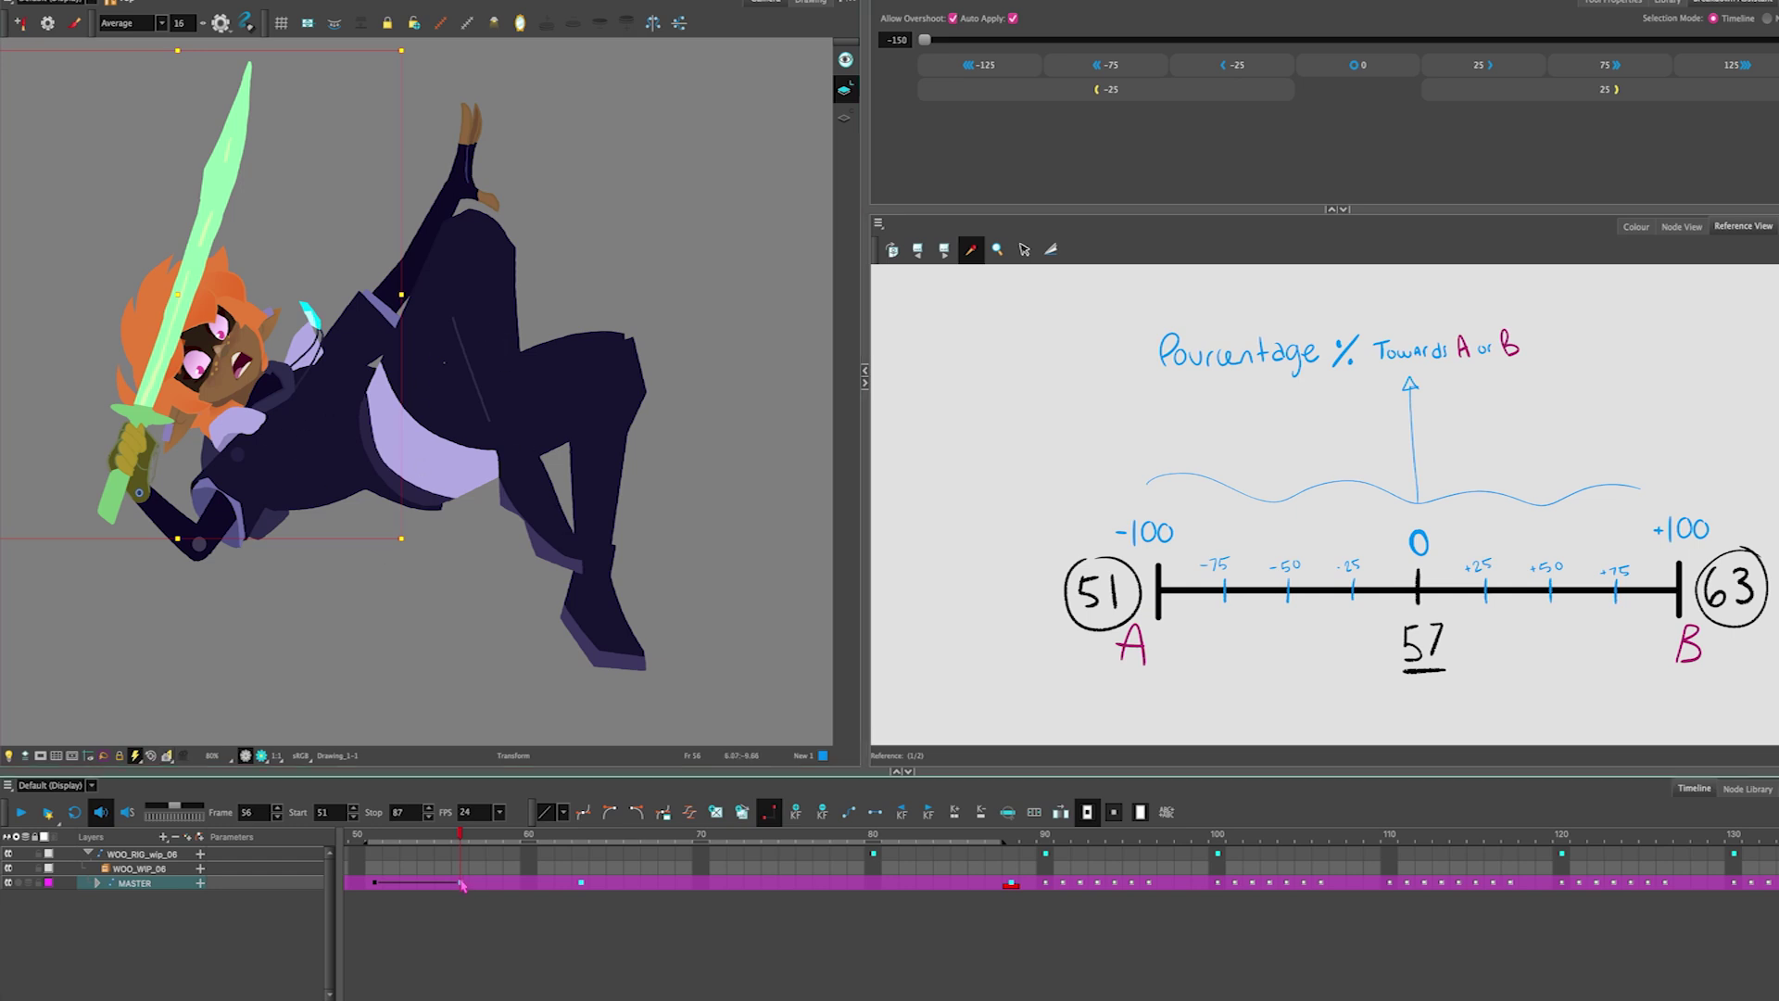
click(1227, 159)
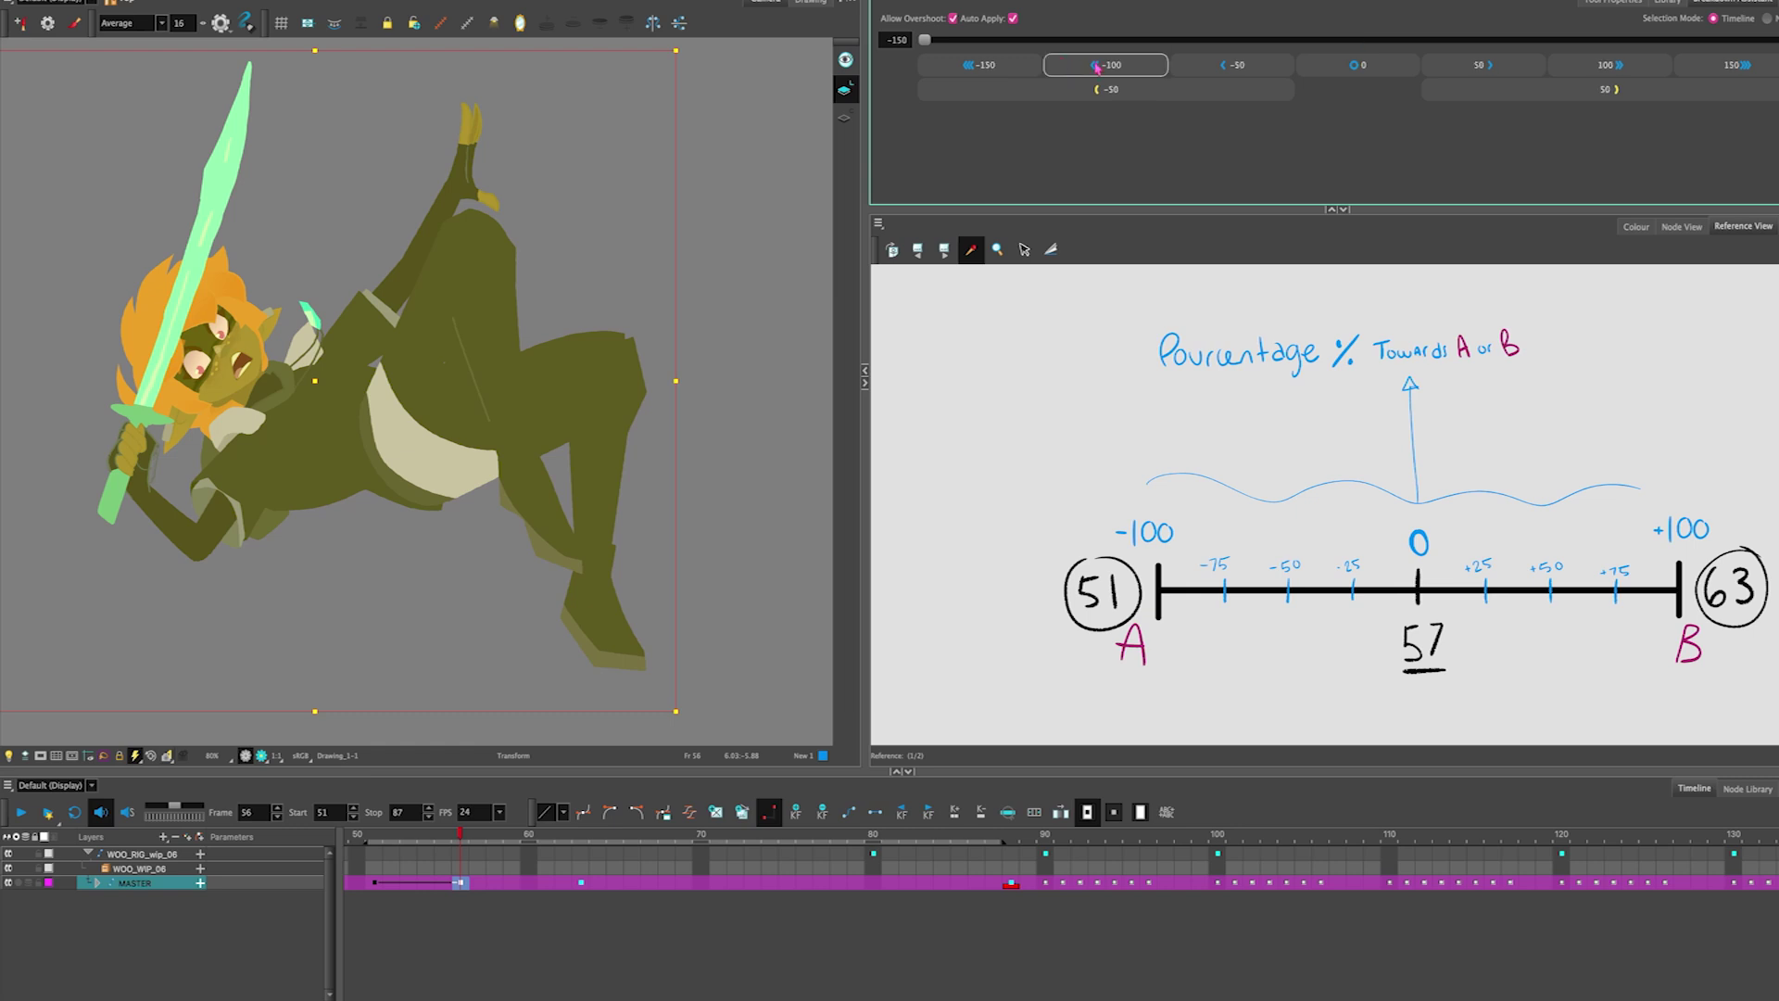
click(1099, 89)
click(1097, 66)
right_click(1098, 68)
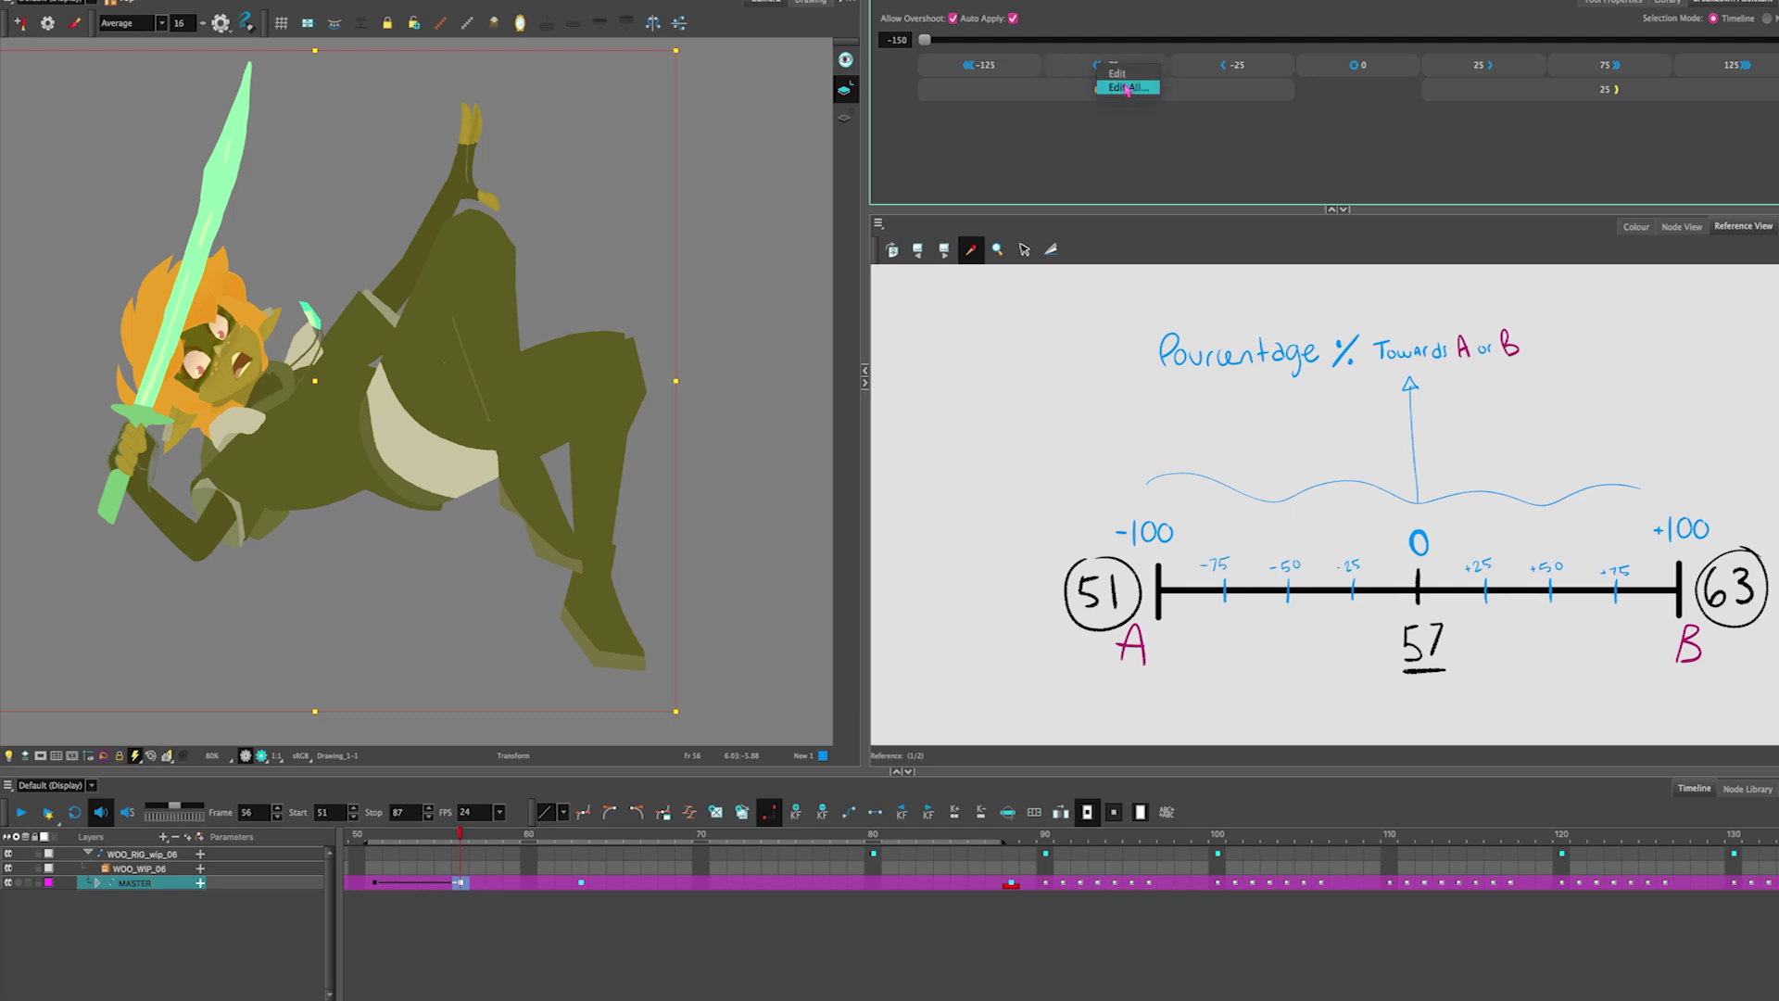
click(1115, 88)
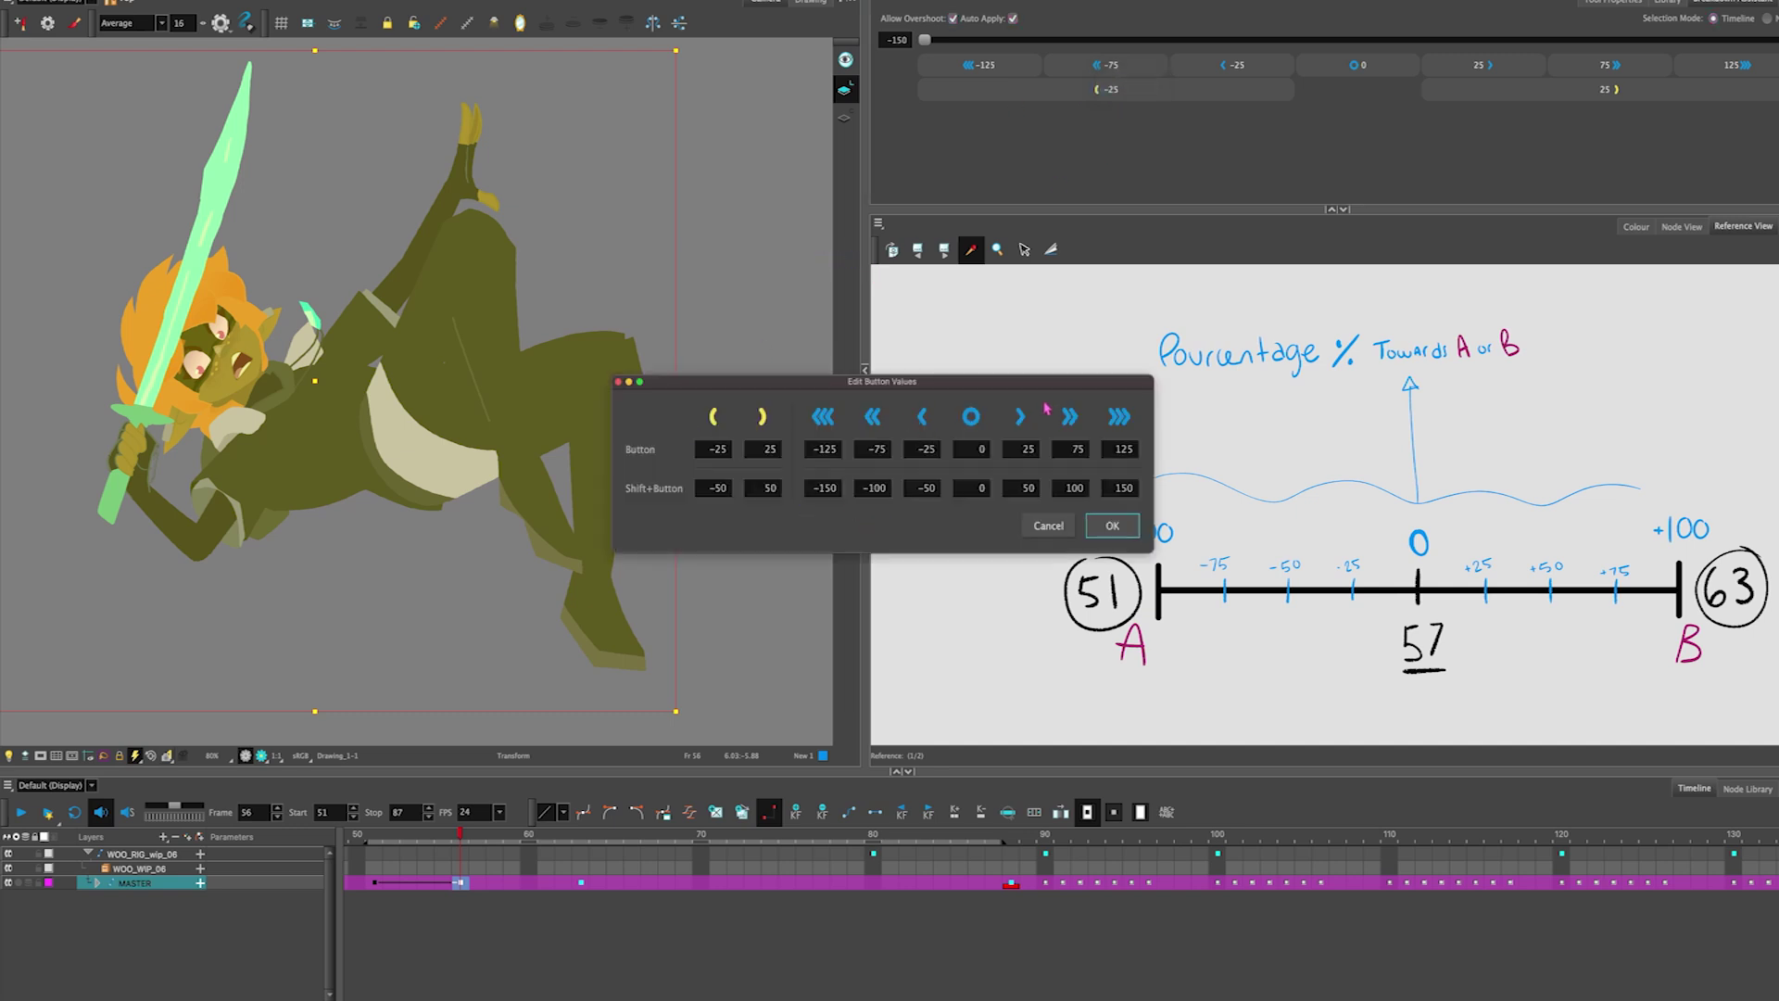
click(879, 450)
click(1056, 526)
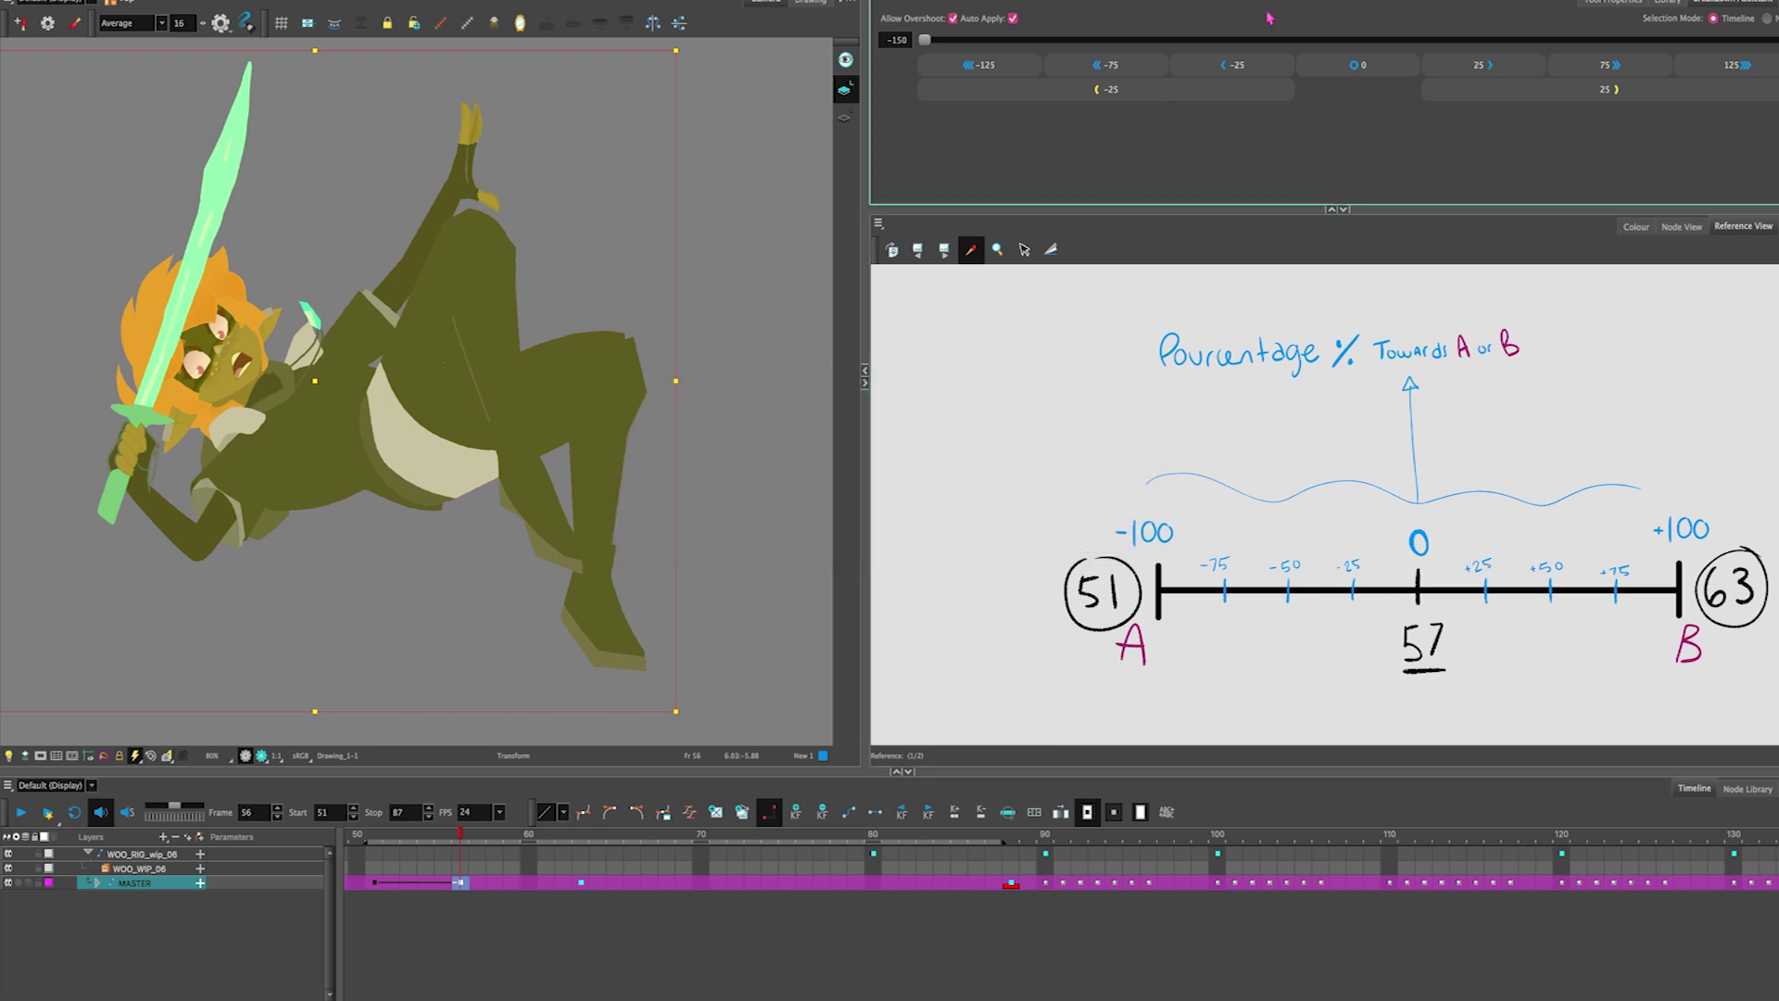